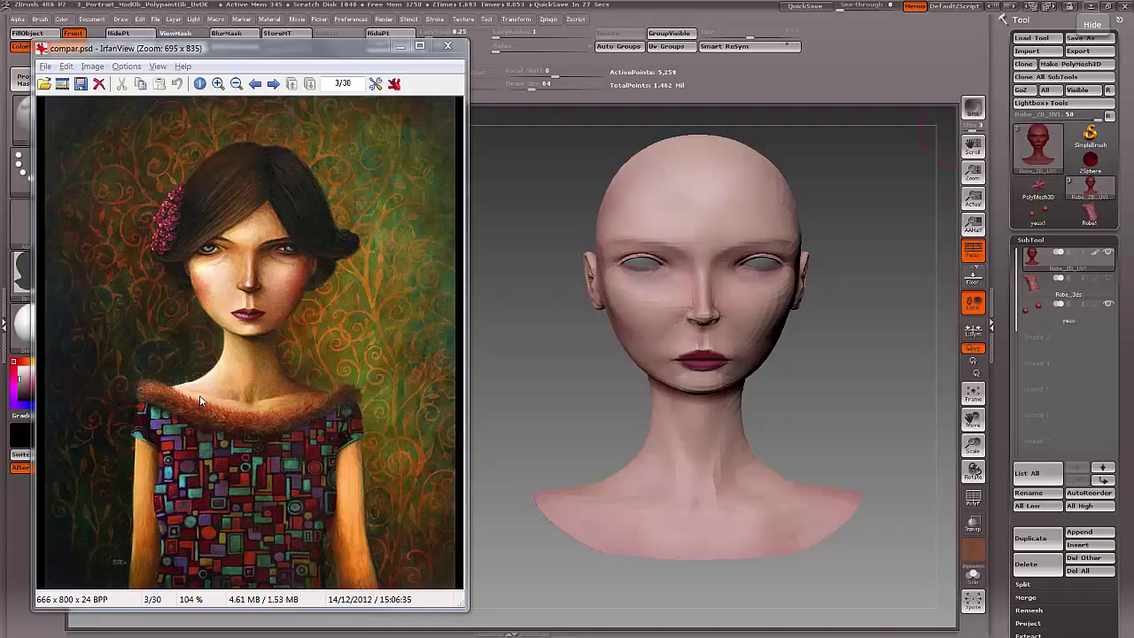
- Export the ZBrush head over tuto_2head_finale.OBJ, confirm the overwrite, and return to 3ds Max
left_click_drag(578, 376, 573, 373)
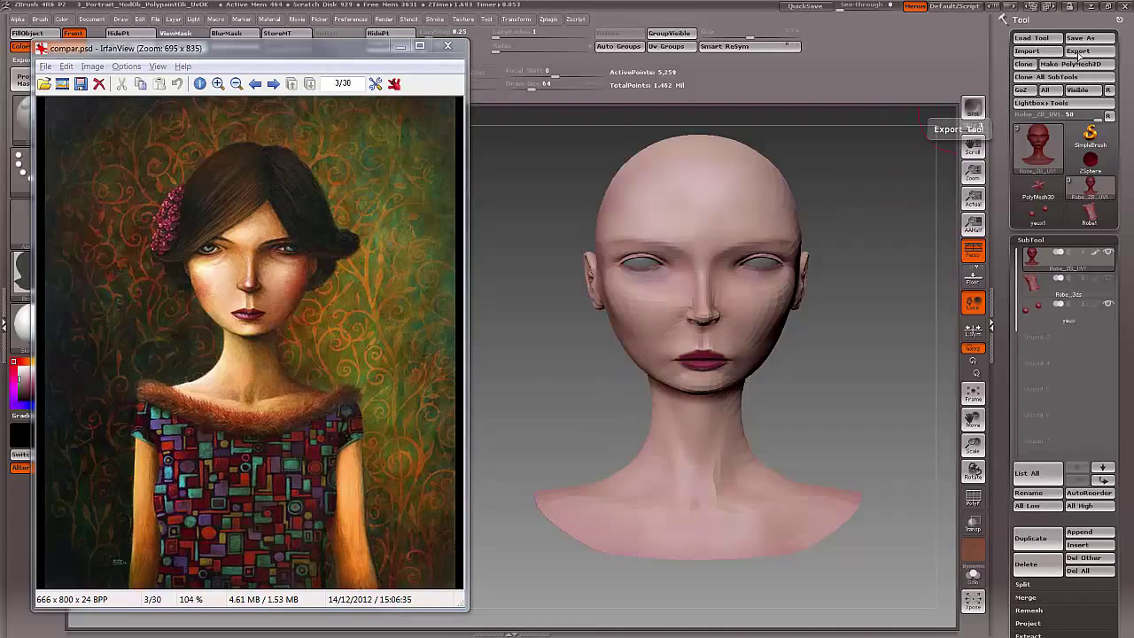
left_click(1078, 51)
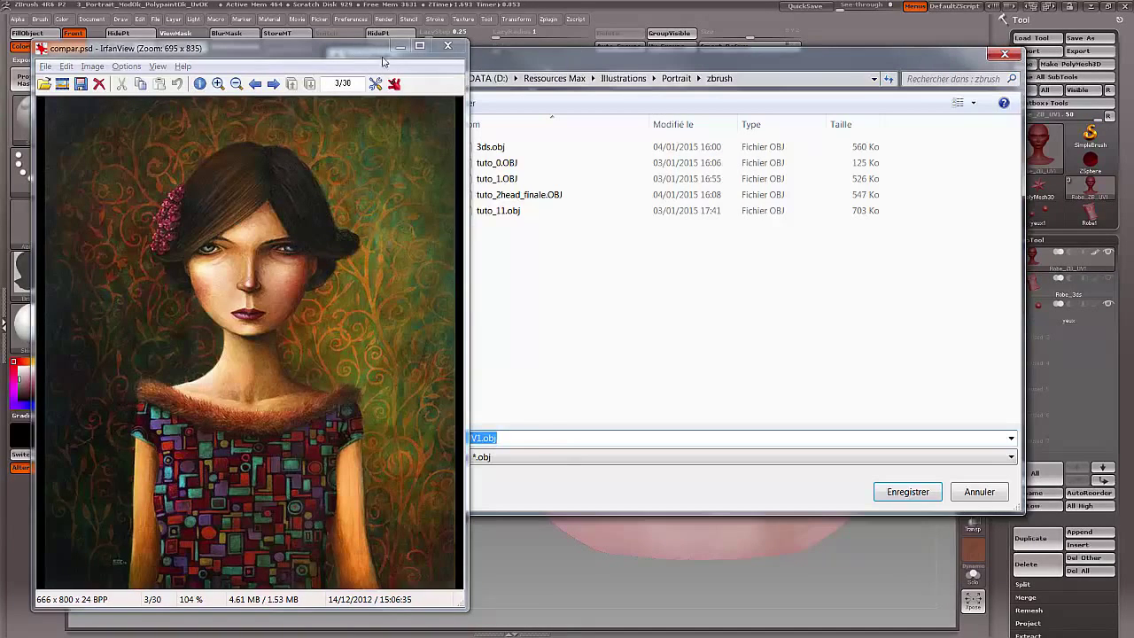
left_click(400, 45)
double_click(519, 194)
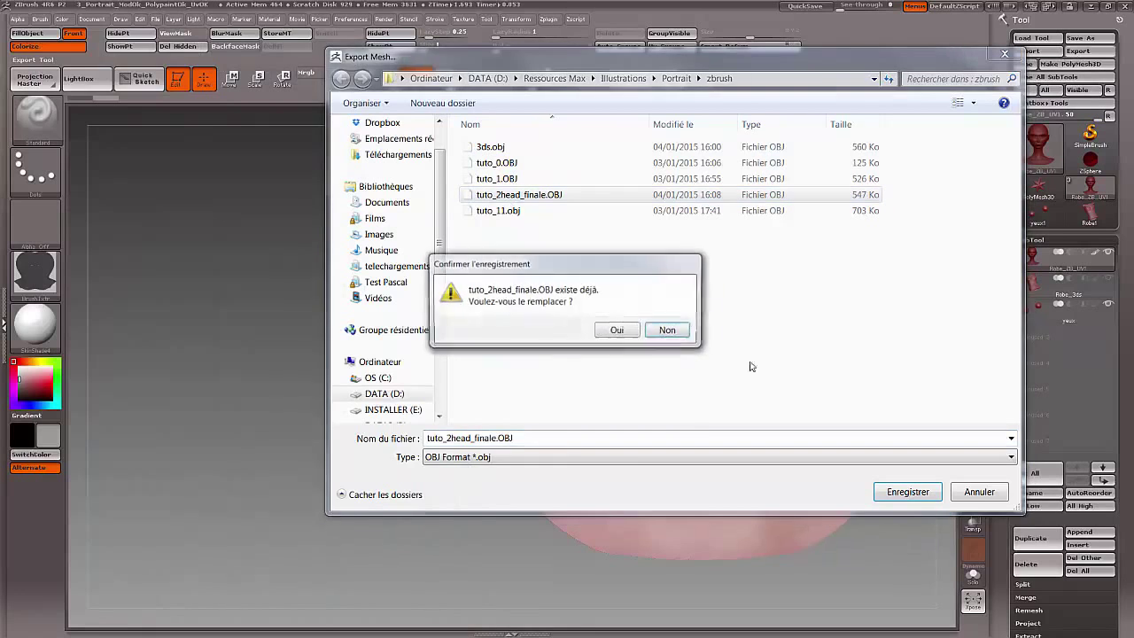
left_click(616, 330)
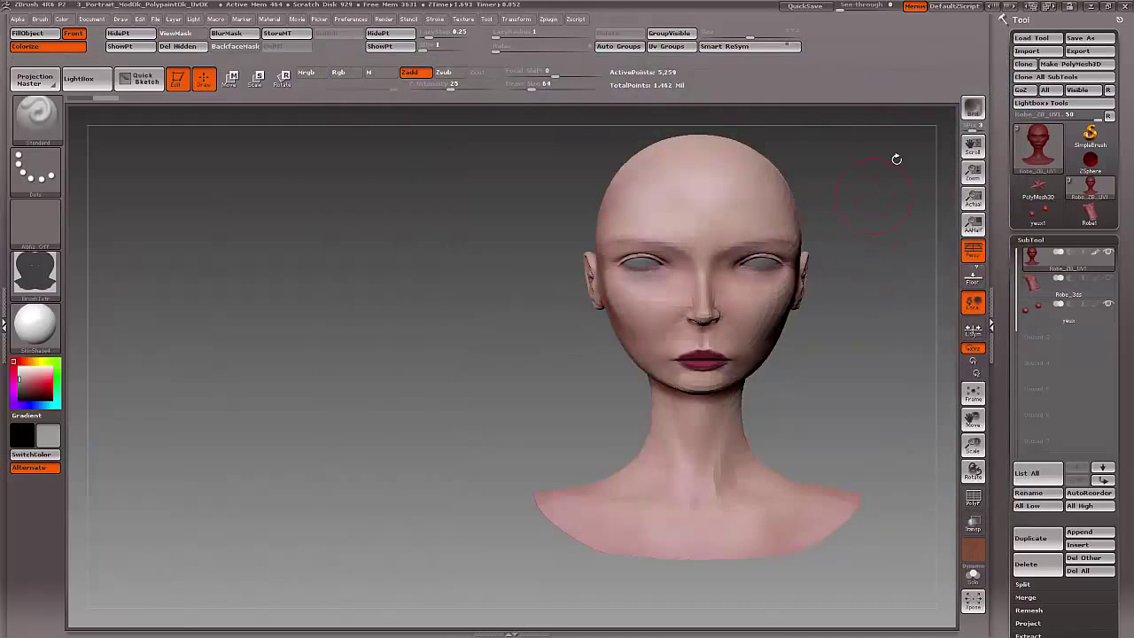
left_click(1092, 7)
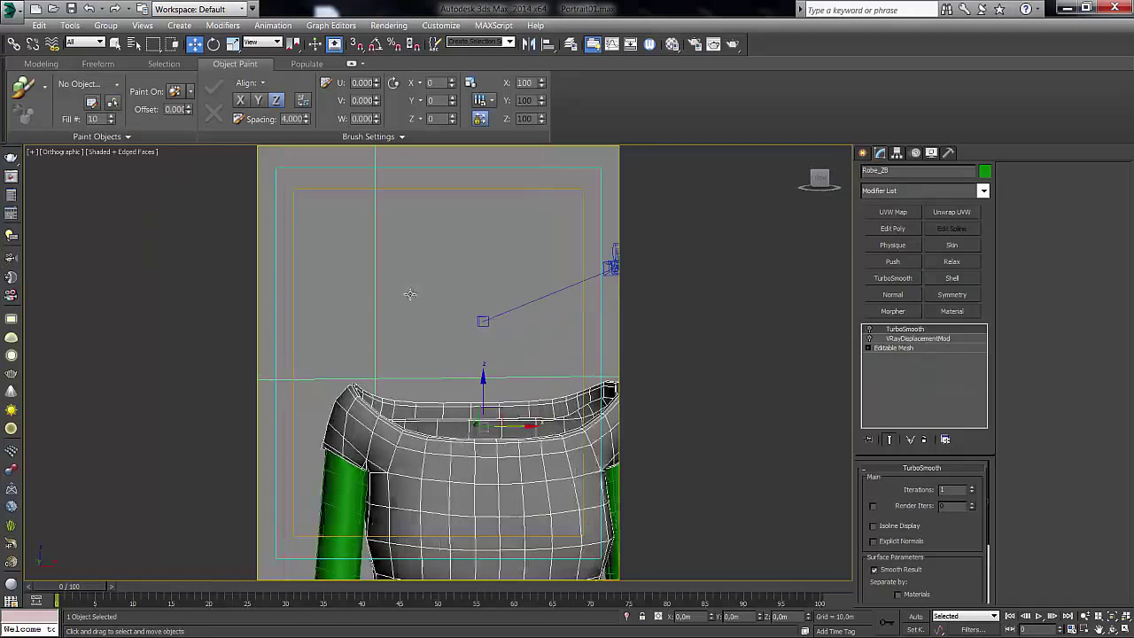
- Import tuto_2head_finale.OBJ with the default OBJ Import Options
middle_click_drag(410, 294, 403, 301, "alt")
left_click(12, 10)
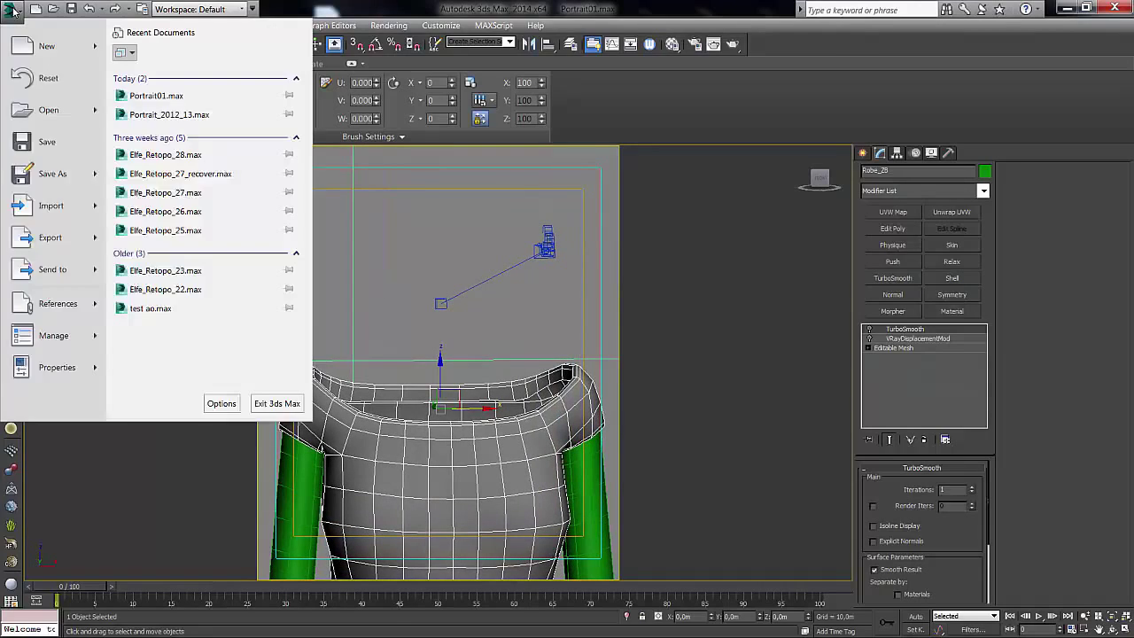
left_click(49, 206)
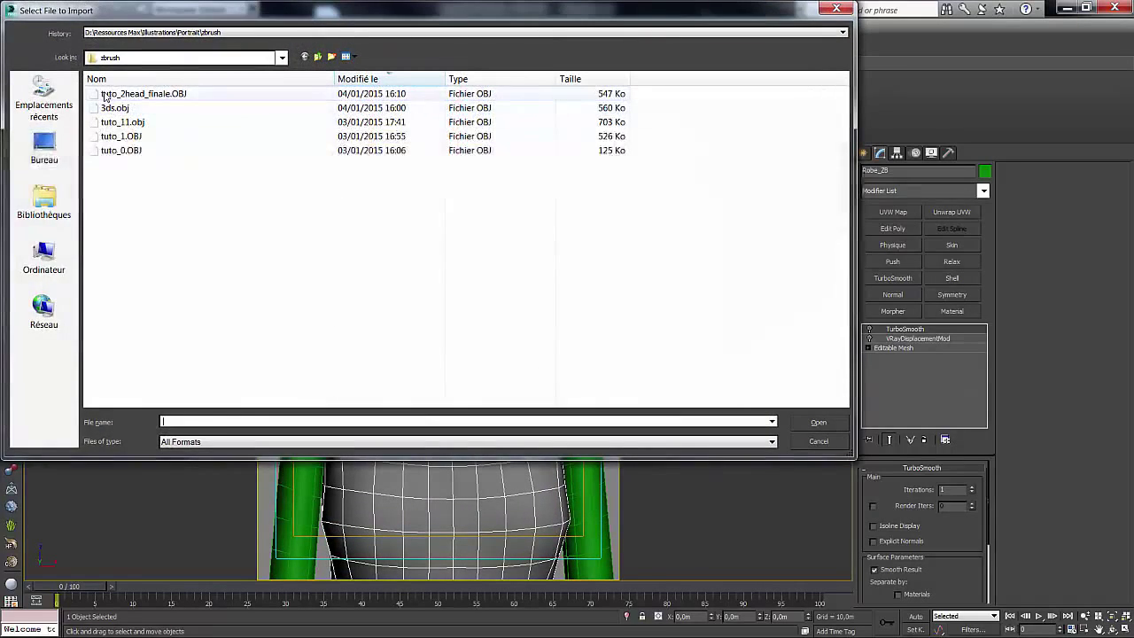
double_click(133, 94)
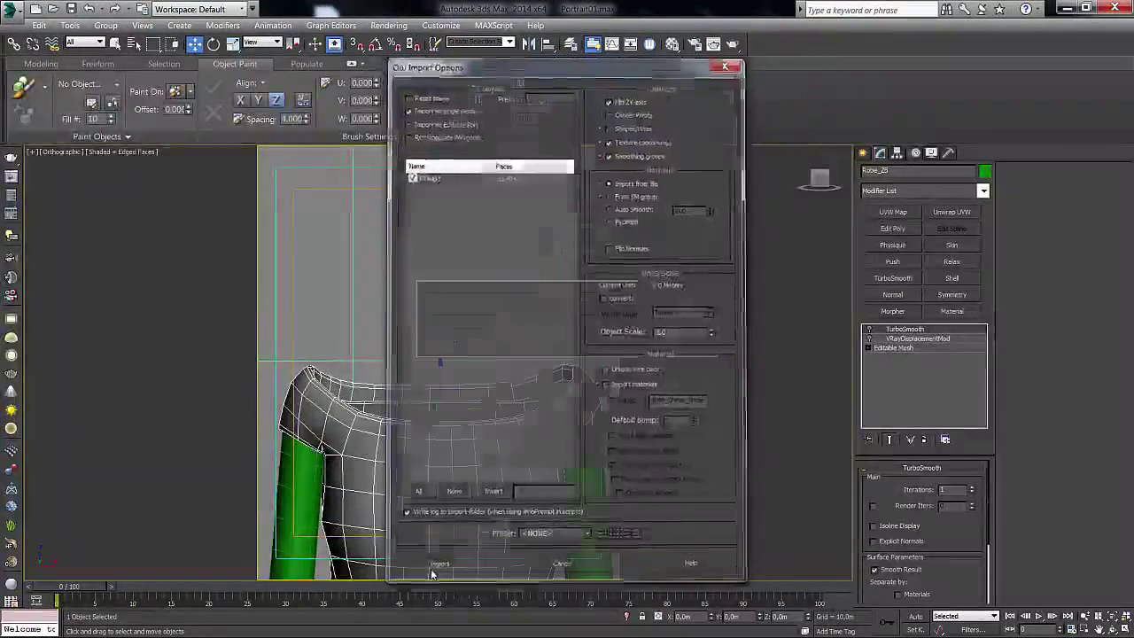
left_click(431, 569)
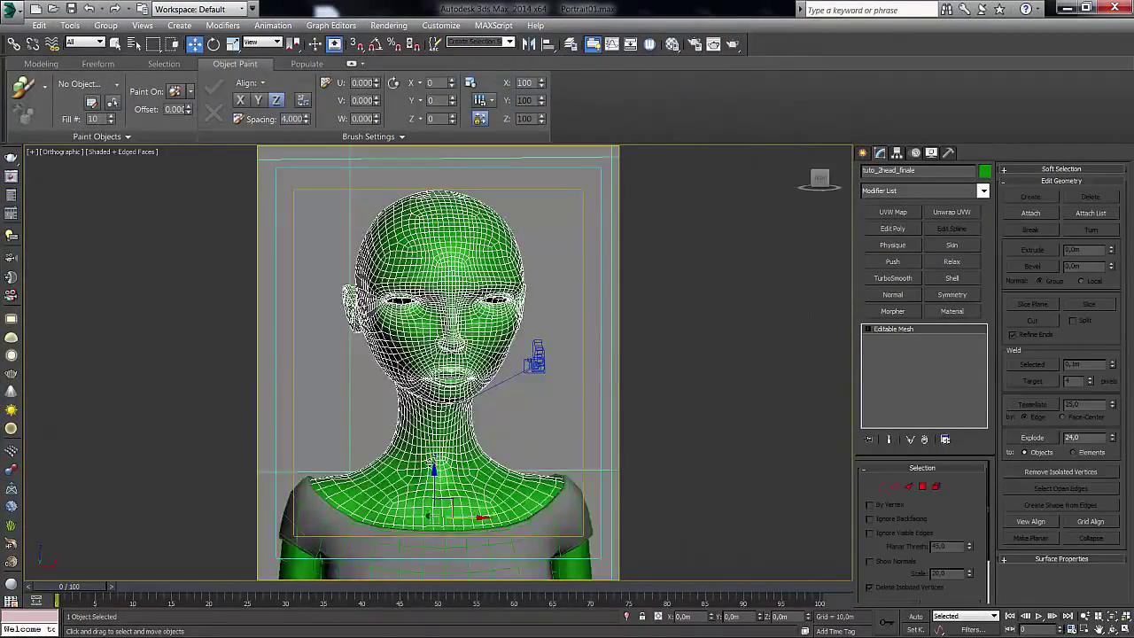
- Frame the shoulders and arms, then select the dress mesh Robe_28
middle_click_drag(448, 443, 448, 356)
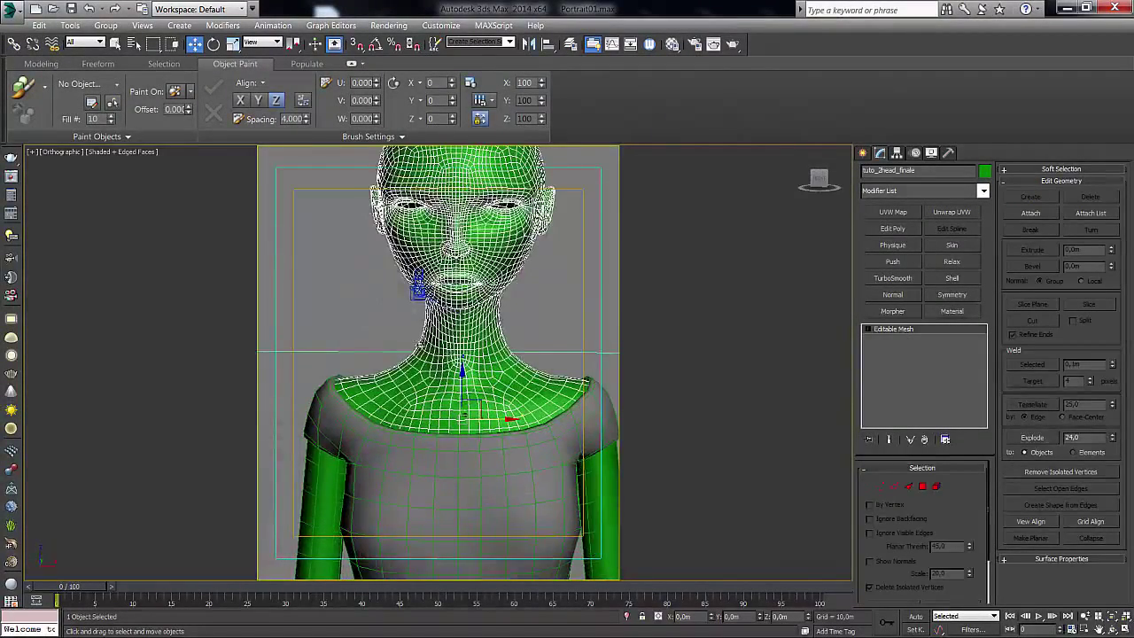
middle_click_drag(413, 286, 396, 307)
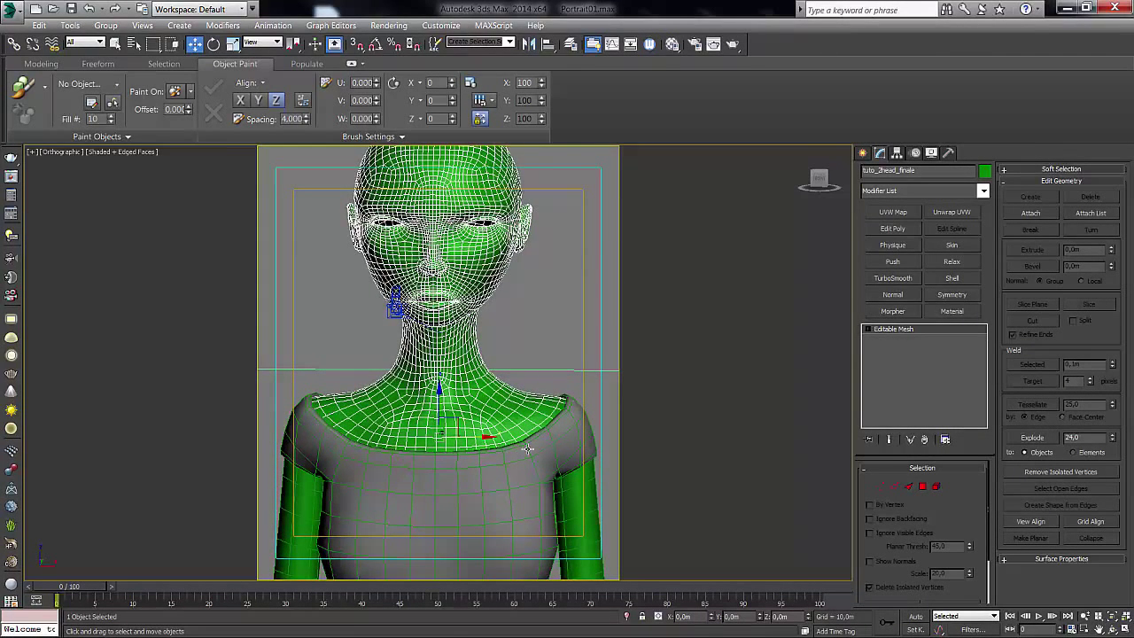
left_click(467, 476)
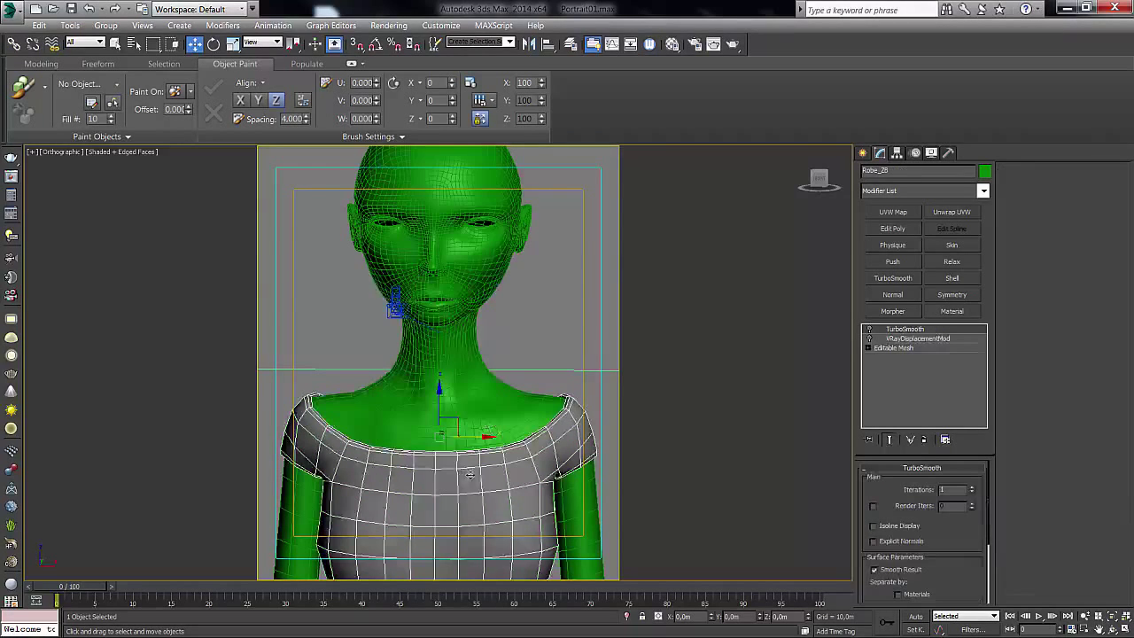
- Hide the shirt mesh with Hide Selection
middle_click_drag(468, 472, 476, 446)
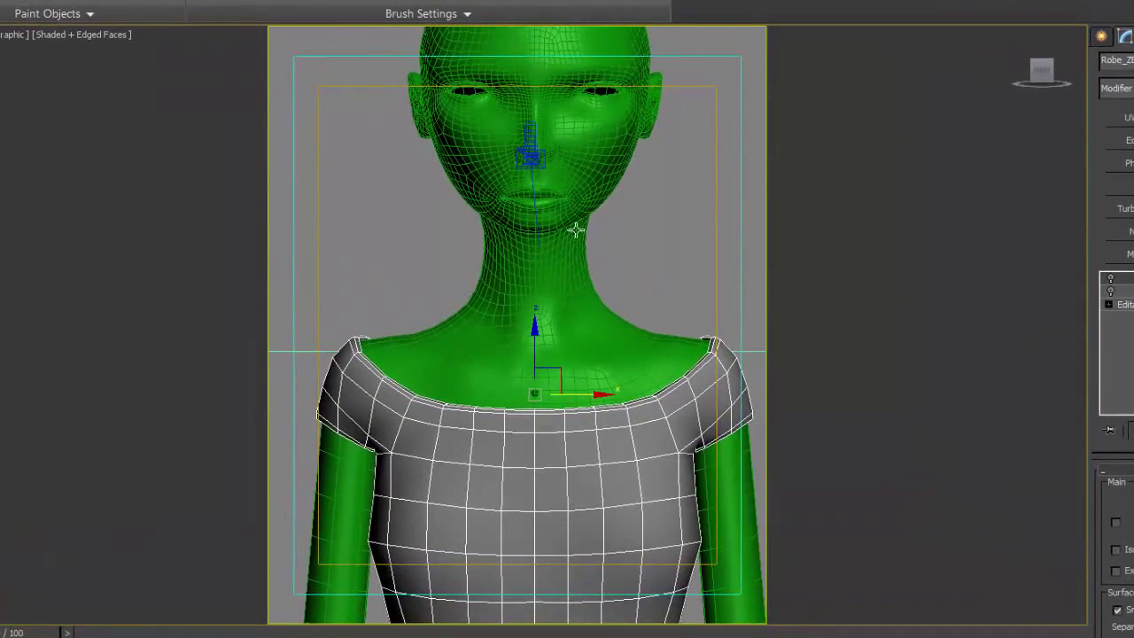
mouse_move(562, 248)
middle_mouse_down("alt")
mouse_move(557, 264)
mouse_move(572, 240)
mouse_move(552, 260)
middle_mouse_up("alt")
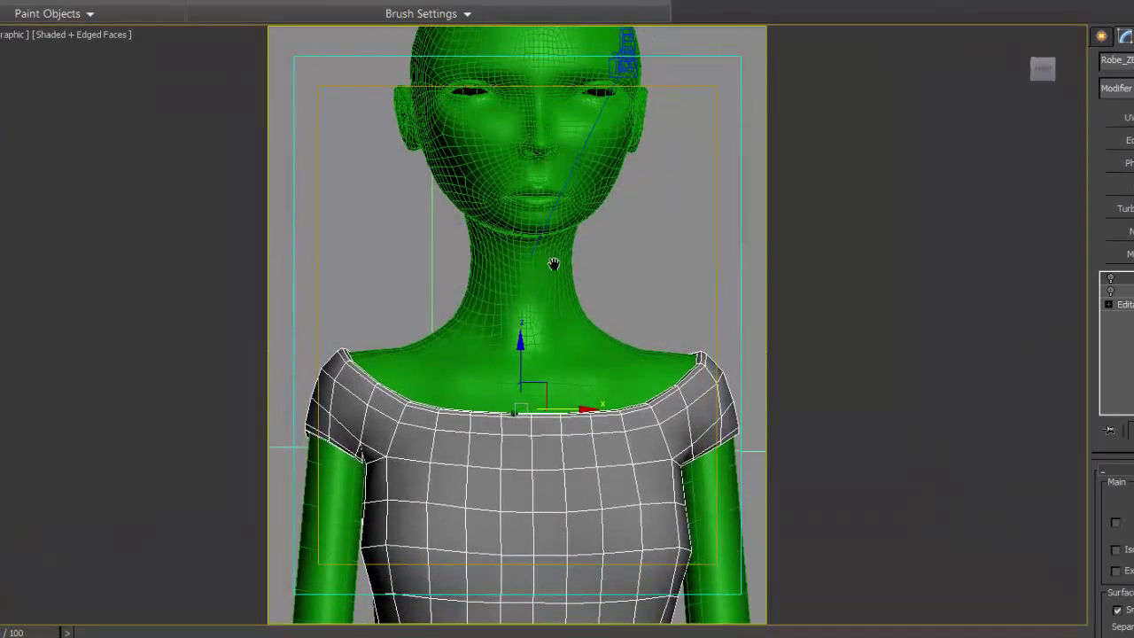
right_click(398, 415)
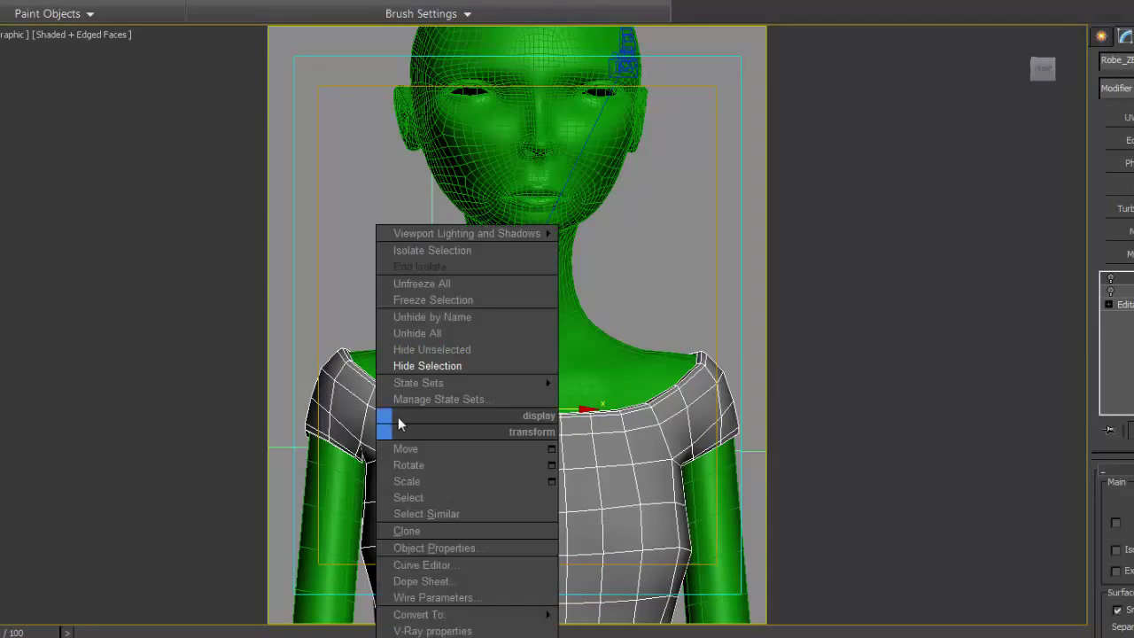
left_click(409, 368)
- Hide both arms, then select the imported head mesh
left_click(346, 466)
right_click(335, 415)
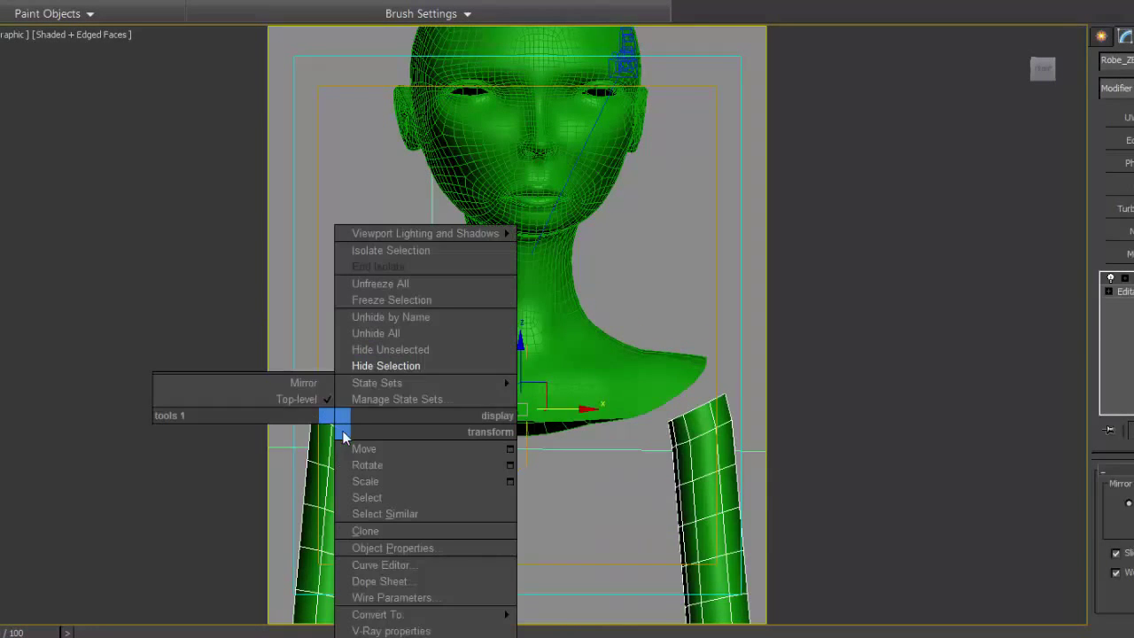
left_click(385, 366)
middle_click_drag(435, 417, 431, 428, "alt")
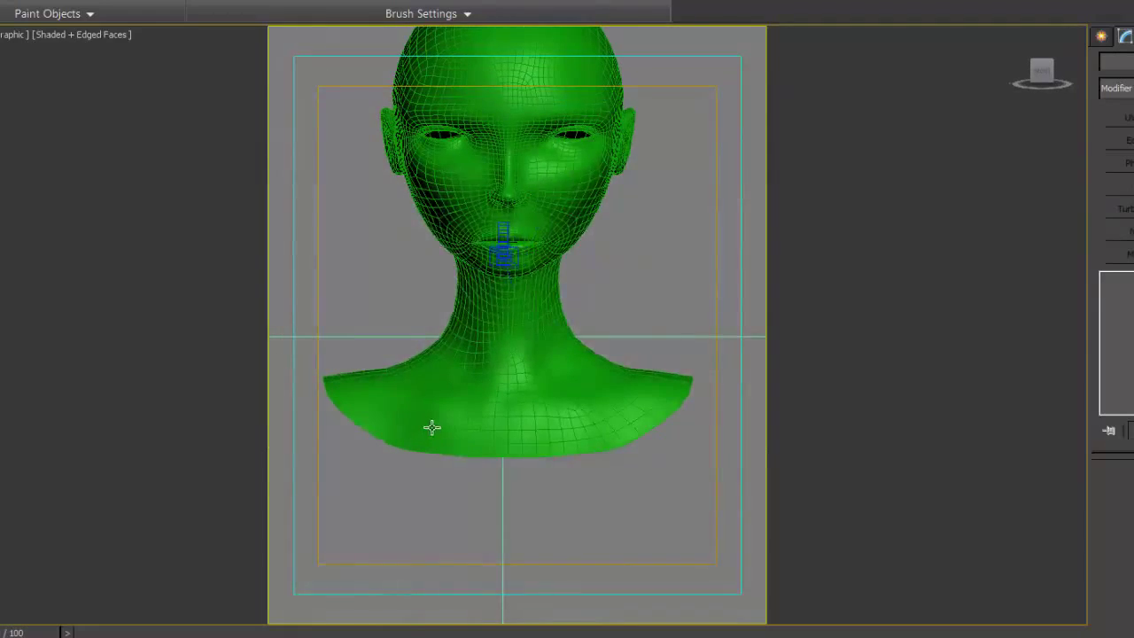
left_click(432, 428)
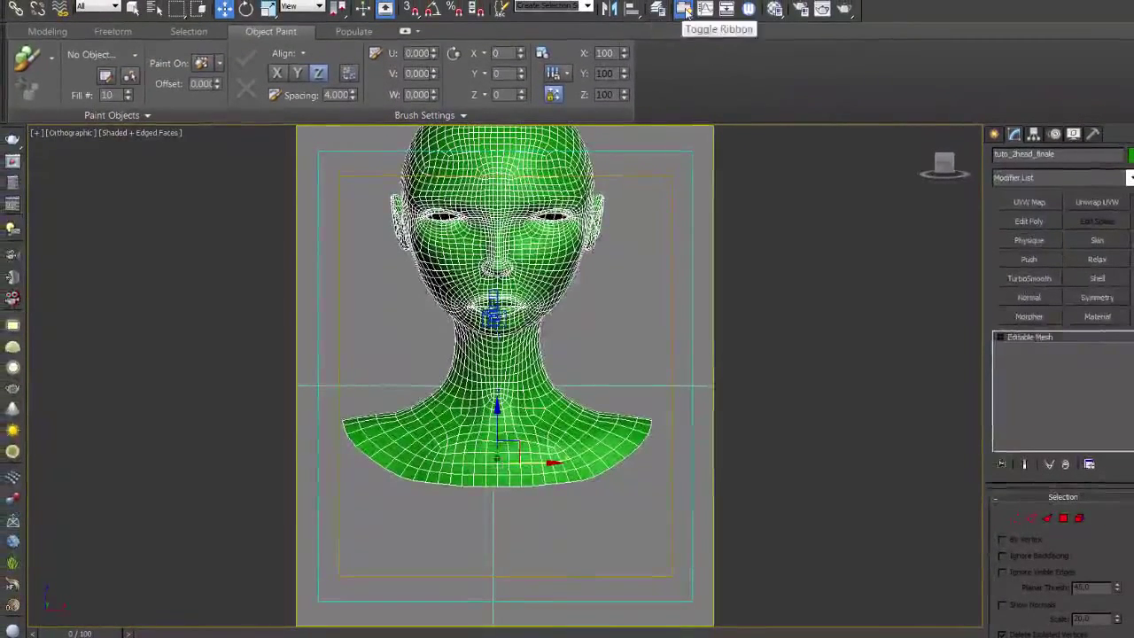
- Shift-clone the head as an independent Copy and convert it to an Editable Poly
middle_click_drag(461, 327, 466, 339)
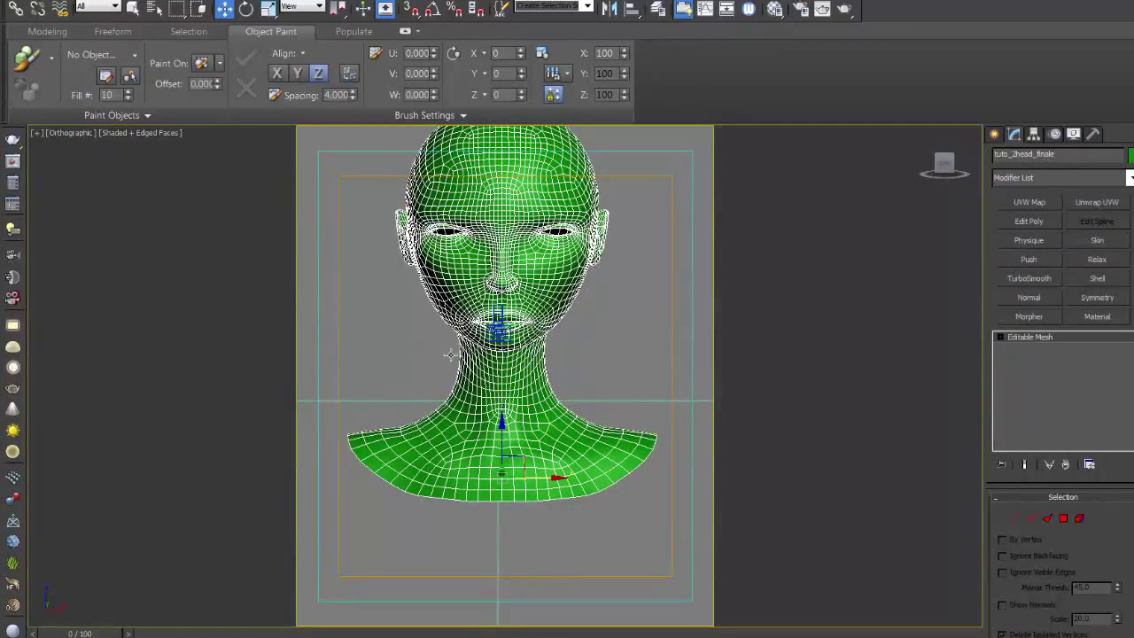
middle_click_drag(499, 324, 608, 319)
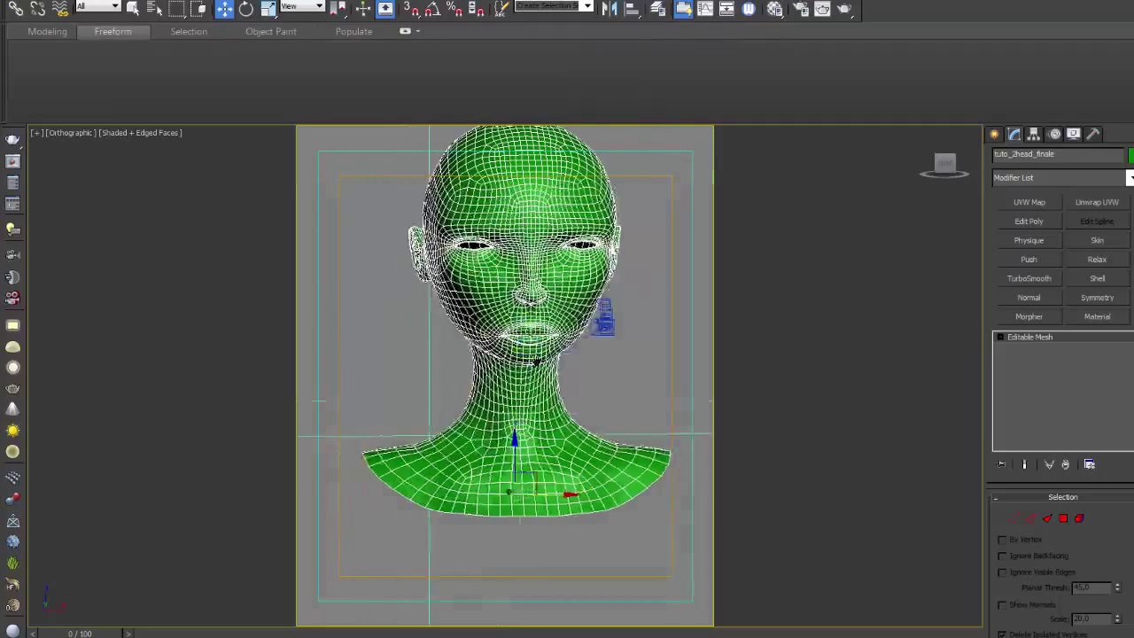
left_click_drag(608, 319, 551, 321, "shift")
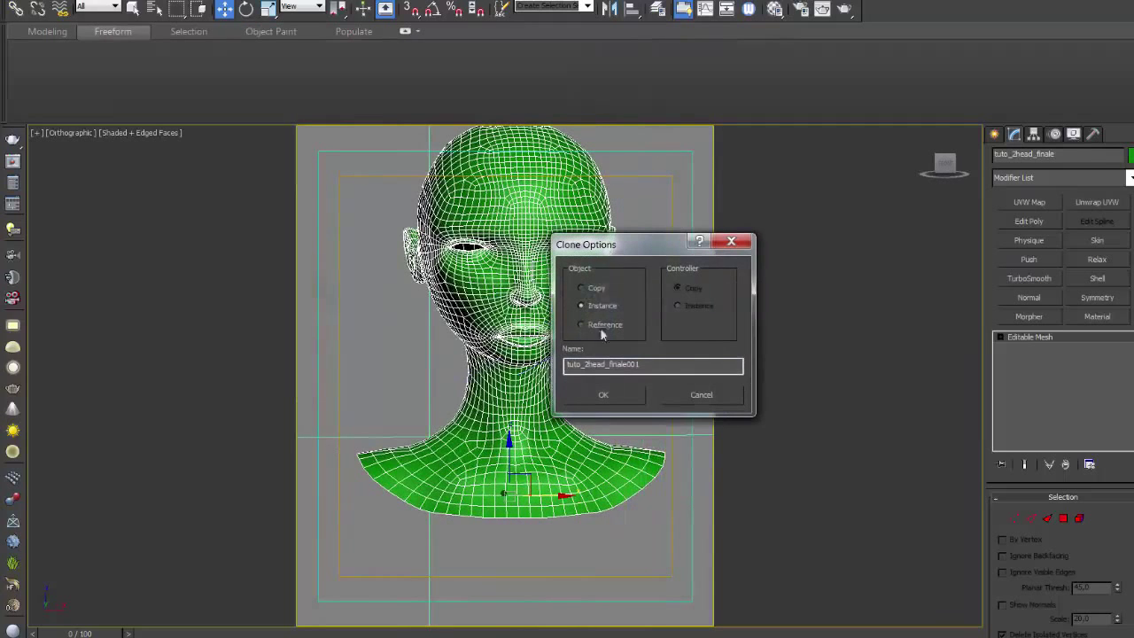
left_click(582, 289)
left_click(596, 395)
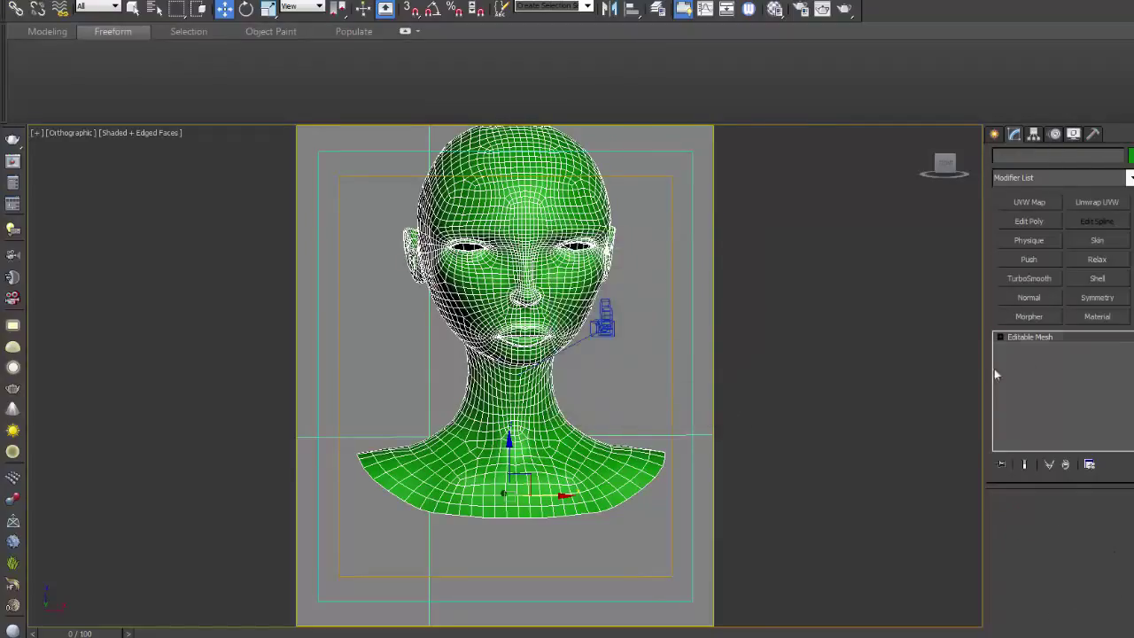
right_click(490, 387)
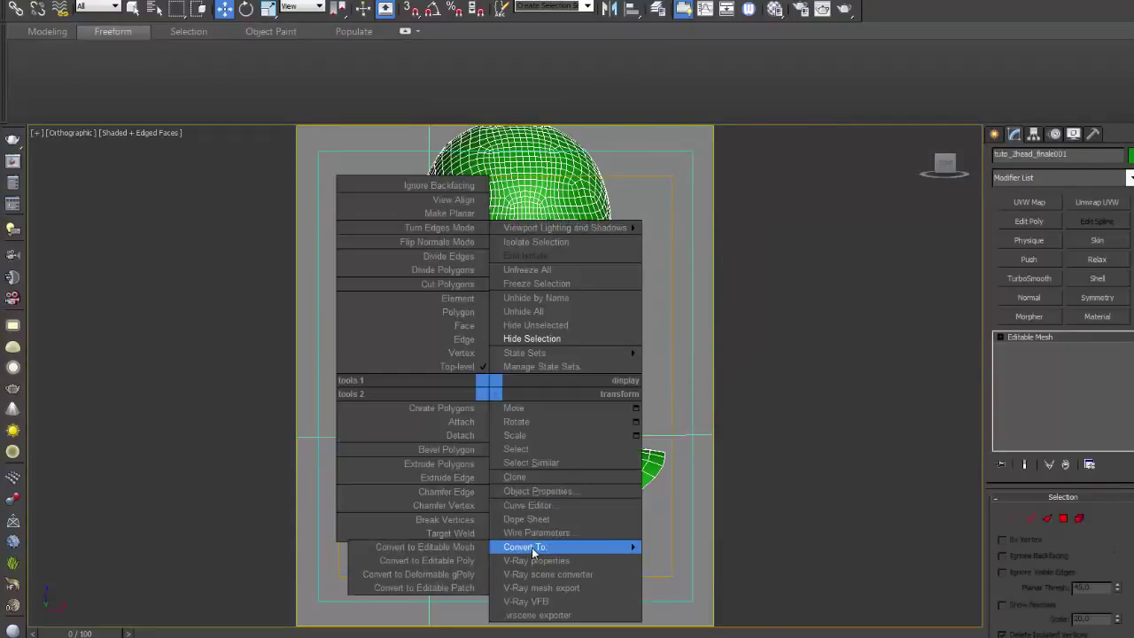
left_click(449, 561)
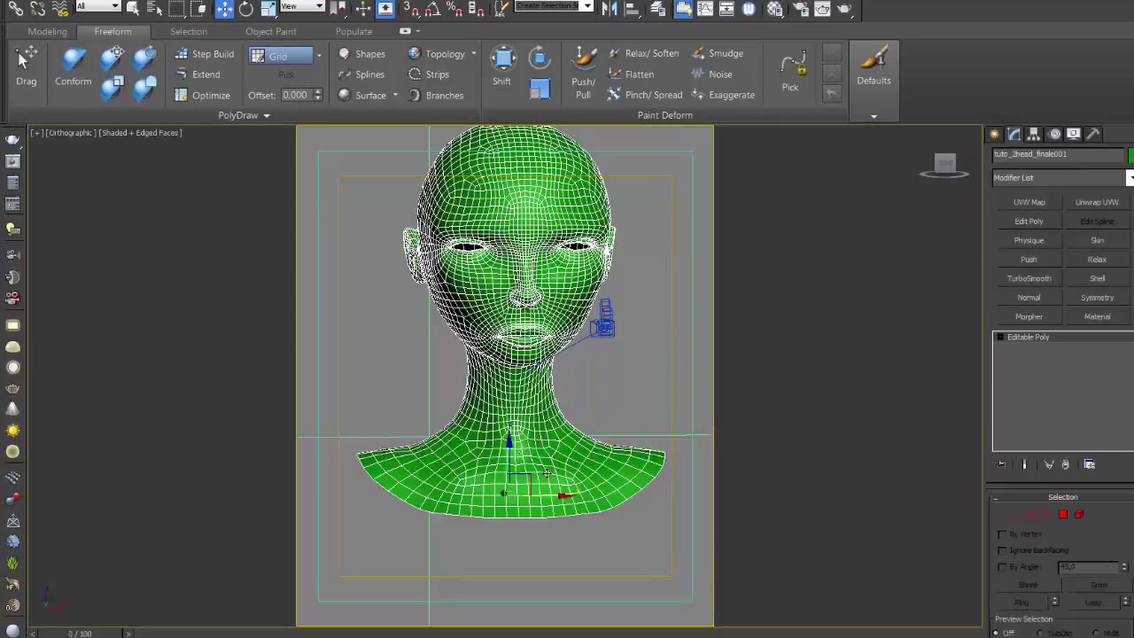
- Select the open border loop at the shoulders' base and turn the bust slightly left
left_click(1049, 521)
left_click(1050, 521)
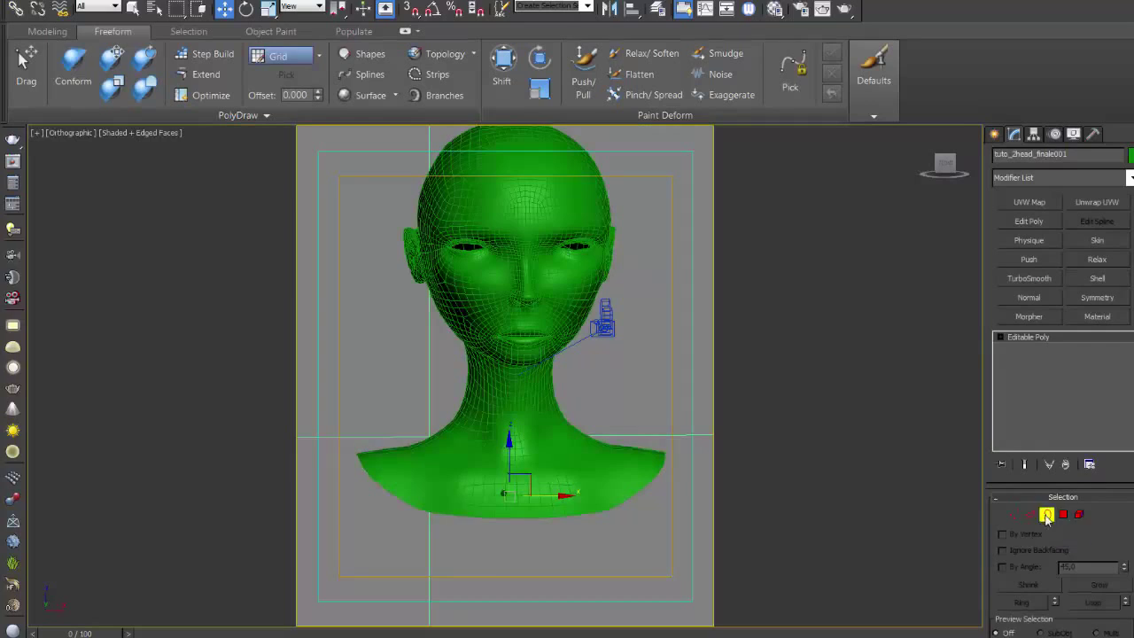
left_click(508, 520)
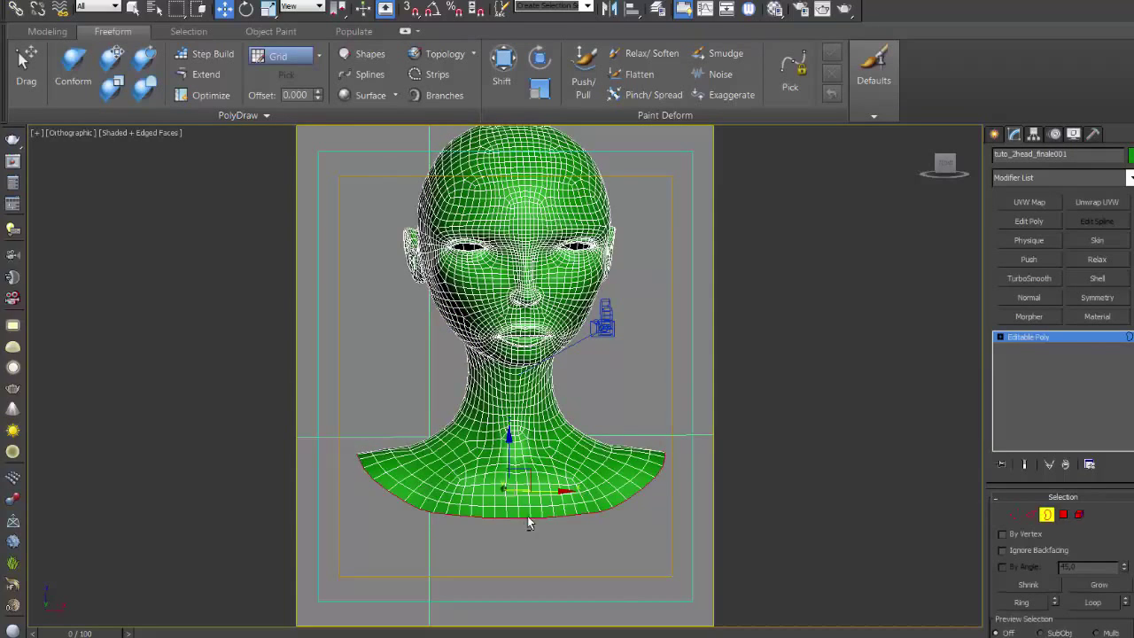
middle_click_drag(528, 523, 512, 458, "alt")
right_click(513, 458)
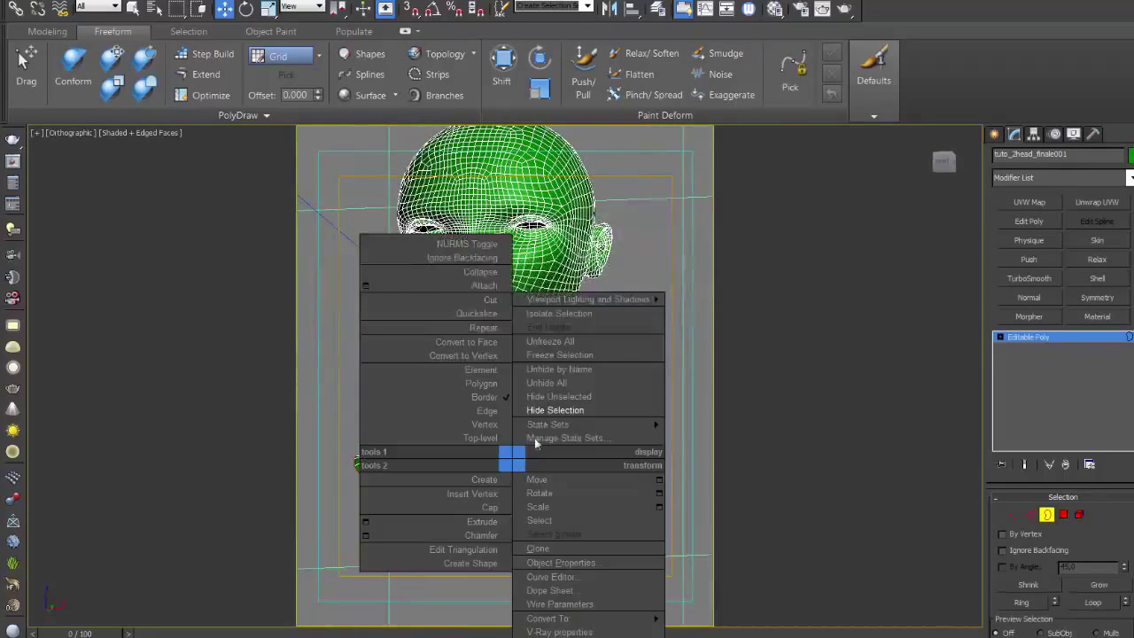
scroll(532, 443, "up", 1)
scroll(532, 443, "up", 3)
scroll(531, 443, "up", 2)
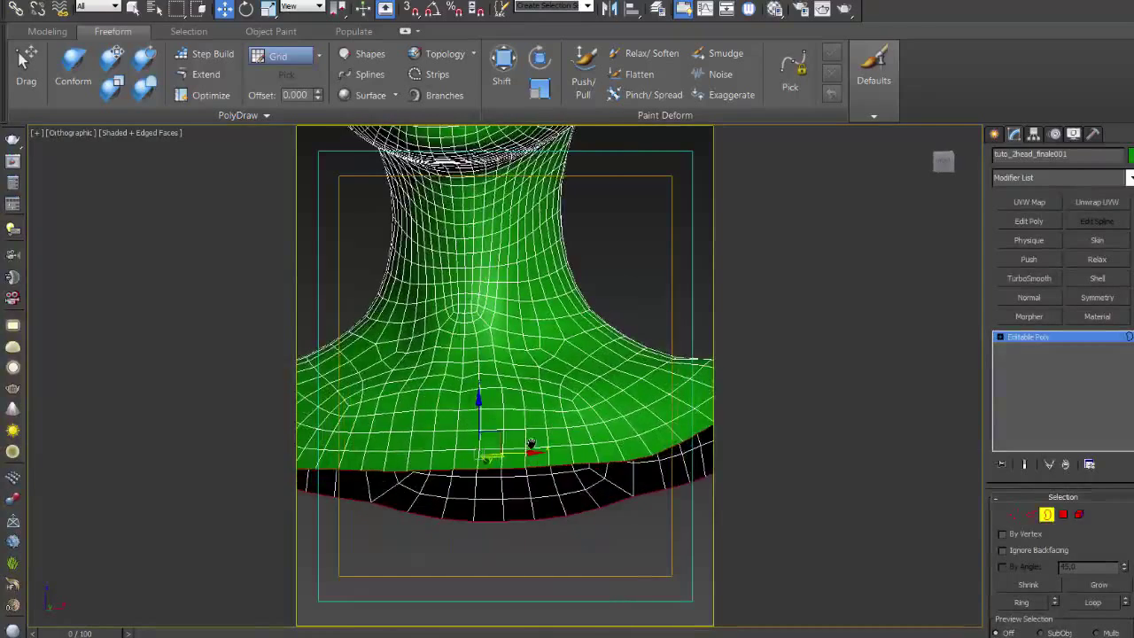
scroll(531, 443, "down", 3)
scroll(531, 443, "down", 2)
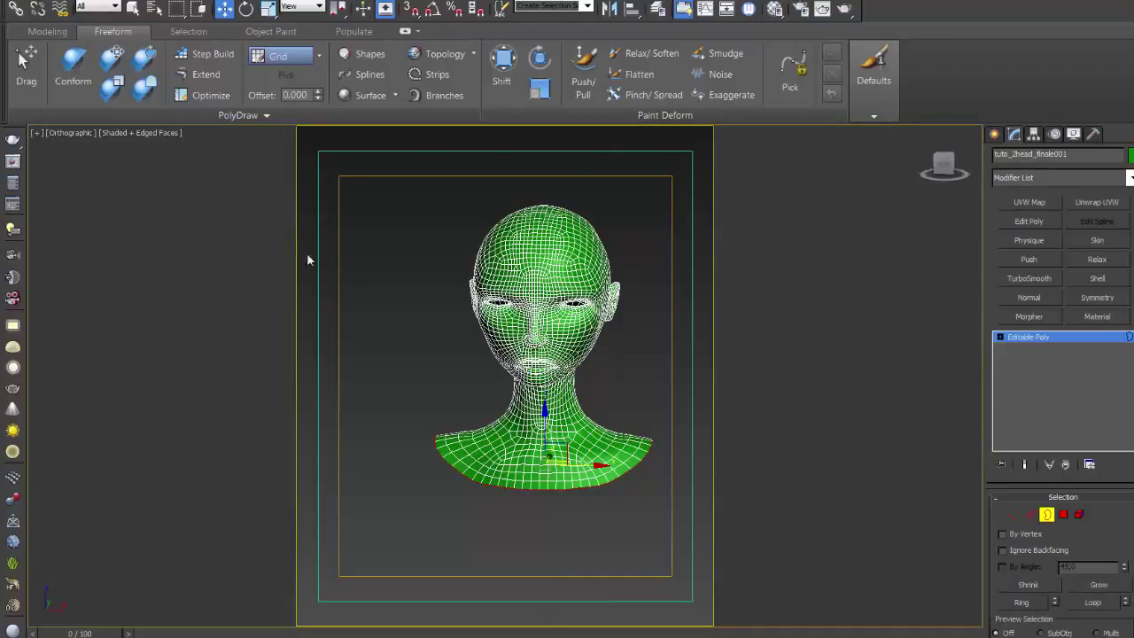
middle_click_drag(390, 257, 398, 248, "alt")
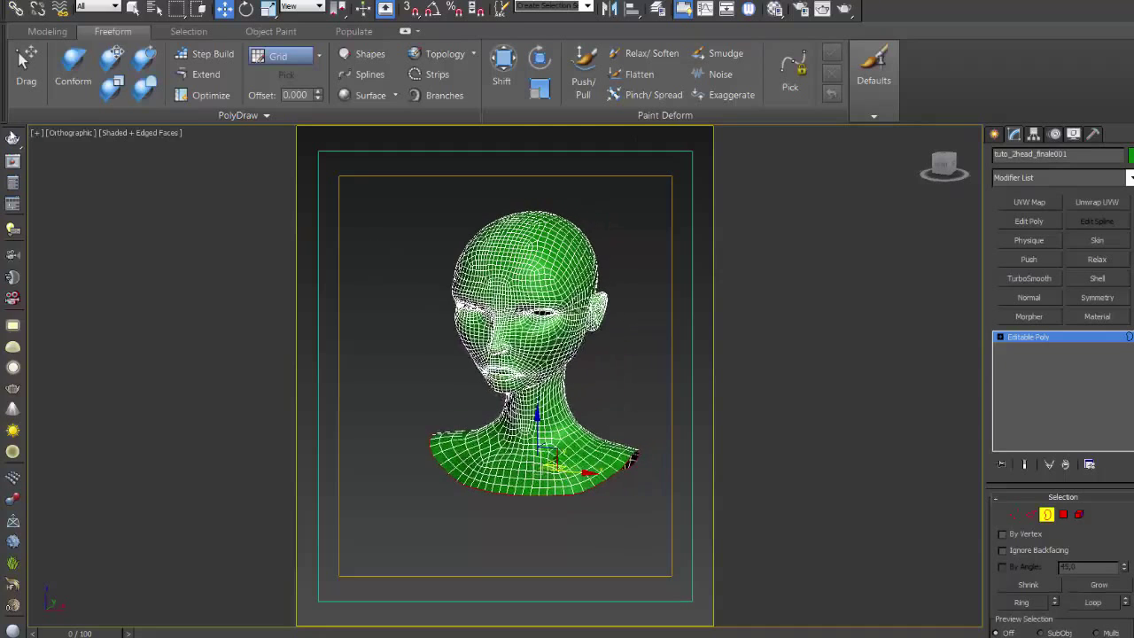
- Turn off Show Safe Frames in Active View in Configure Viewports
left_click(35, 132)
left_click(86, 308)
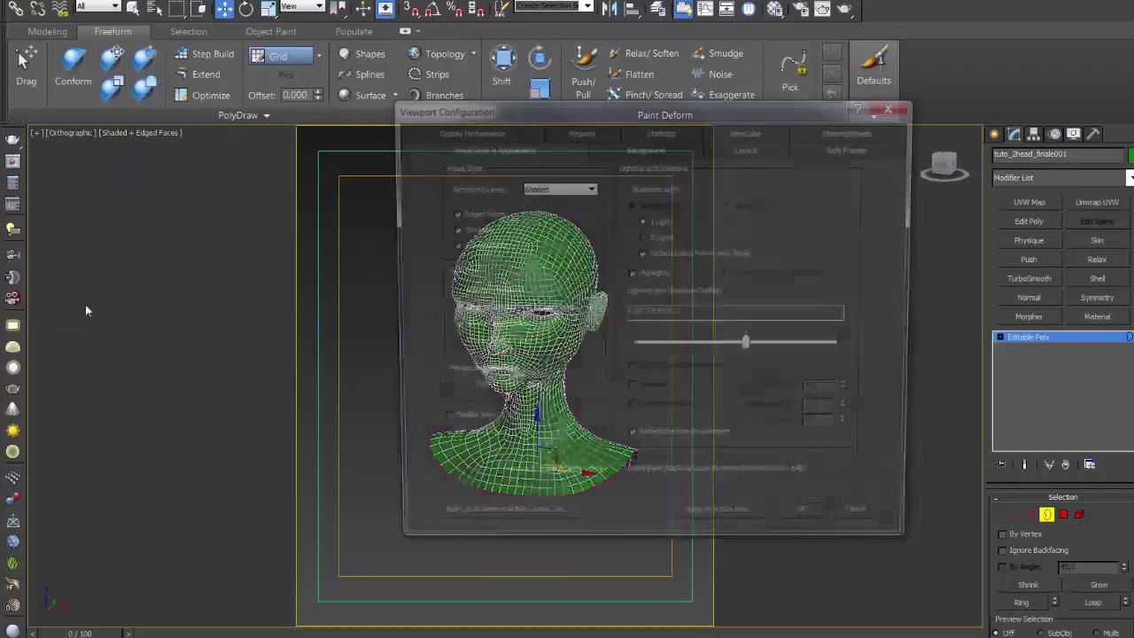
left_click(843, 149)
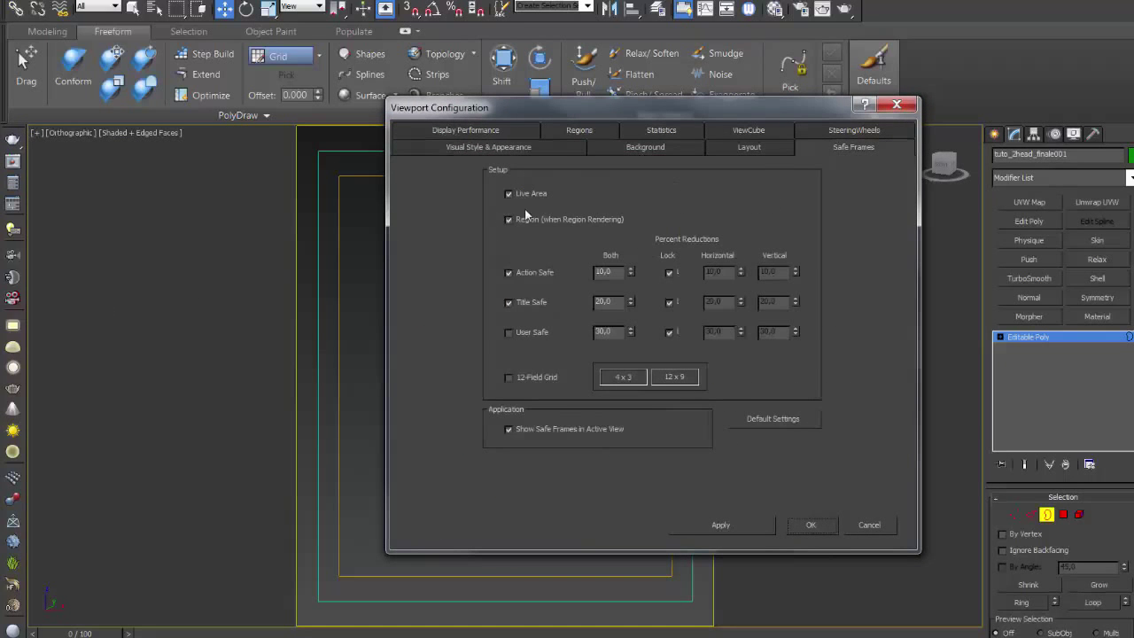
left_click(739, 525)
left_click(811, 527)
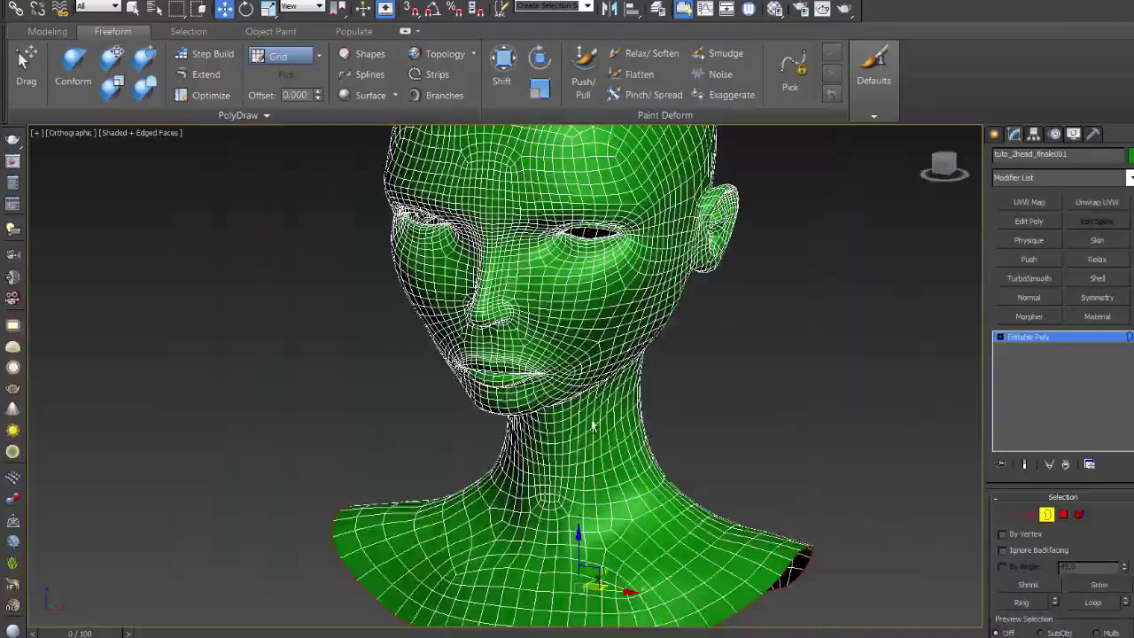
- Orbit around the bust to inspect its hollow underside and shoulders
mouse_move(593, 426)
middle_mouse_down("alt")
mouse_move(589, 475)
mouse_move(582, 460)
mouse_move(631, 445)
middle_mouse_up("alt")
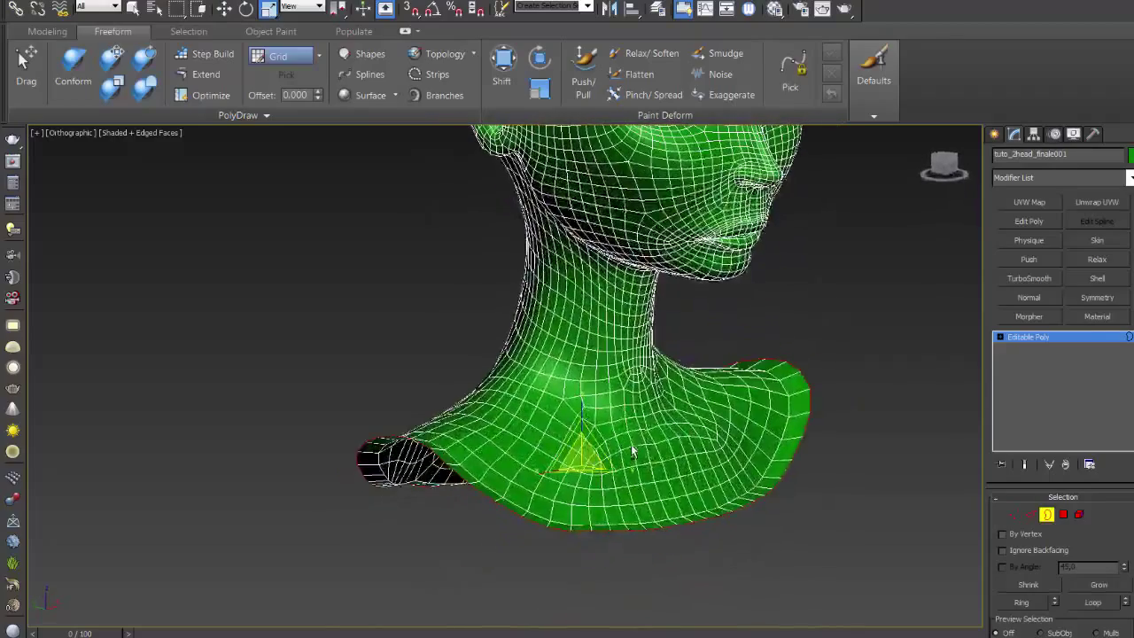
mouse_move(631, 446)
middle_mouse_down("alt")
mouse_move(675, 413)
mouse_move(709, 417)
mouse_move(550, 469)
middle_mouse_up("alt")
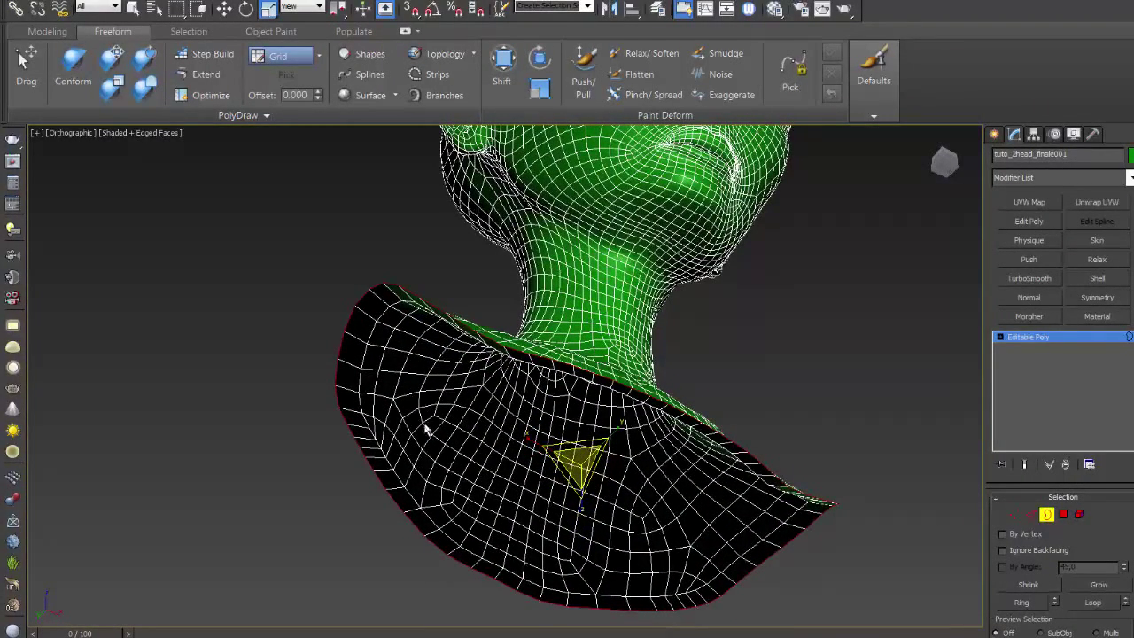
mouse_move(425, 430)
middle_mouse_down("alt")
mouse_move(435, 405)
mouse_move(532, 407)
middle_mouse_up("alt")
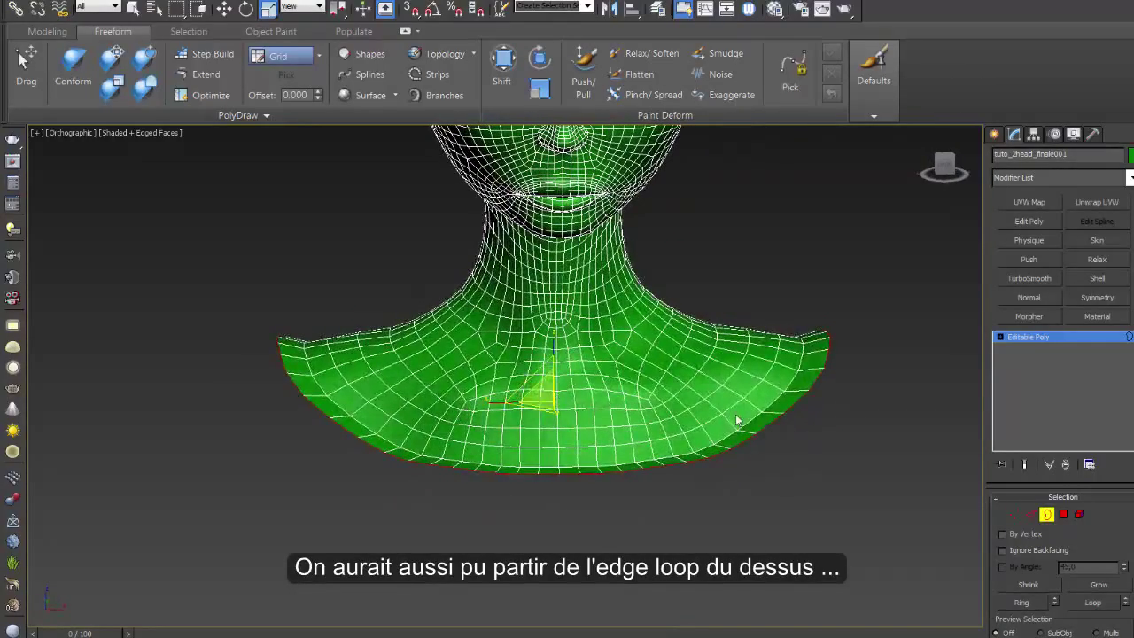
- Select the bottom polygon row, invert with Ctrl+I, and delete the head and neck
left_click(1030, 515)
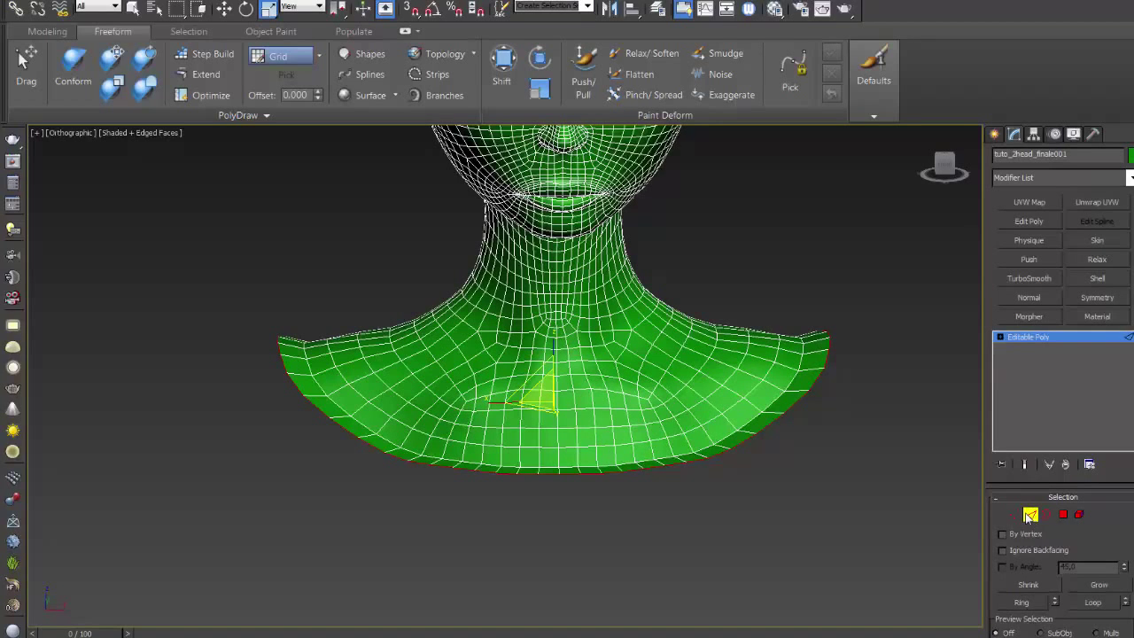
left_click(1062, 515)
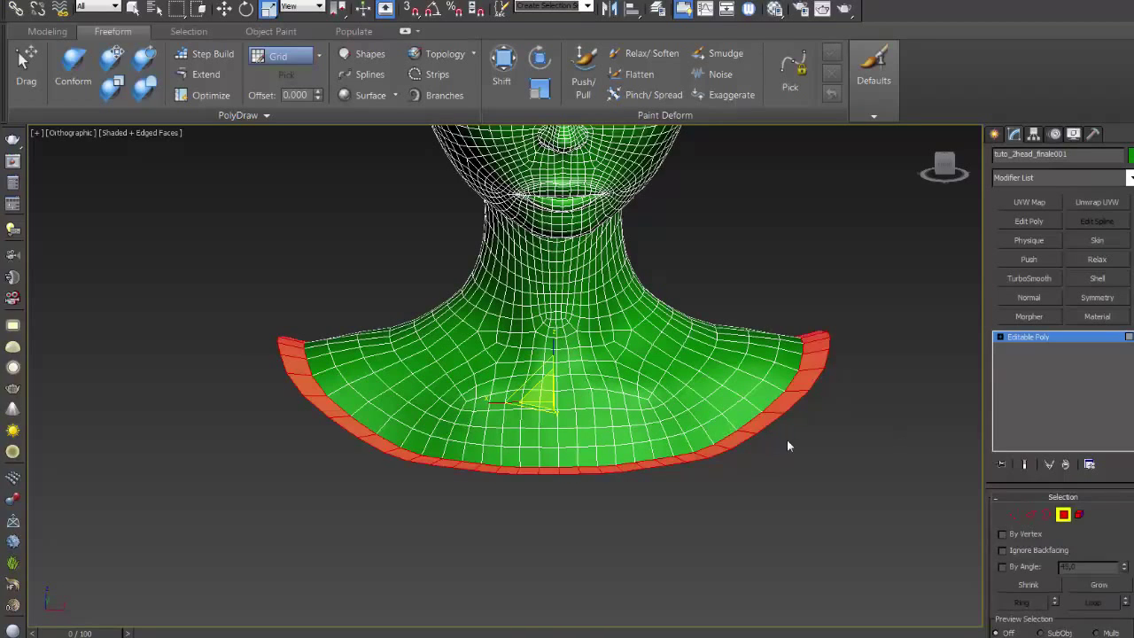
middle_click_drag(760, 453, 764, 466, "alt")
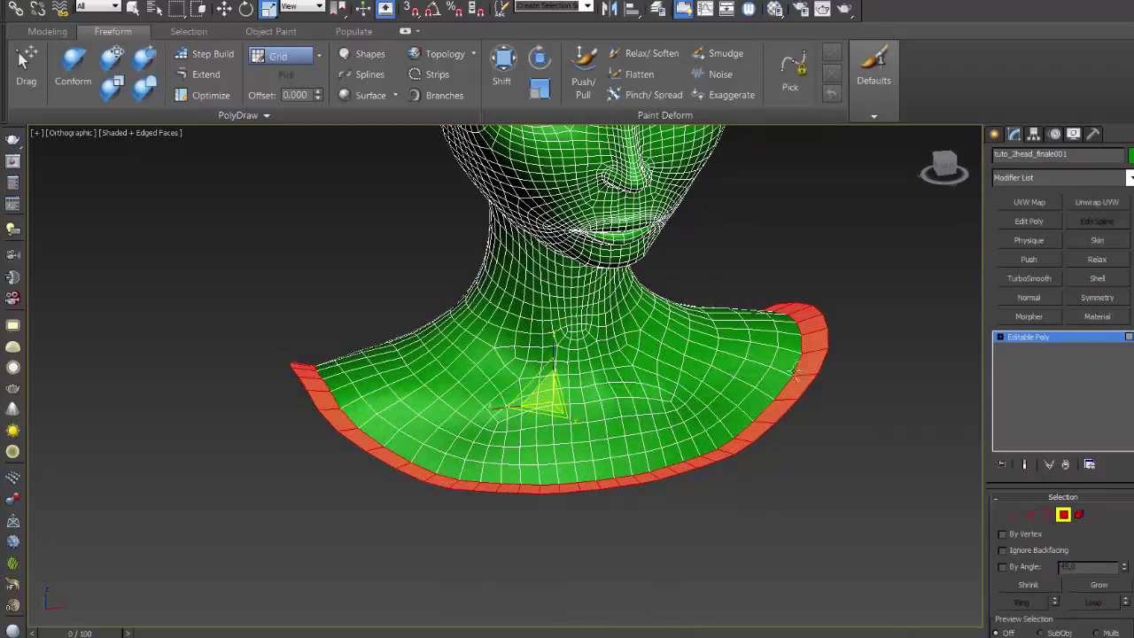
key("ctrl+i")
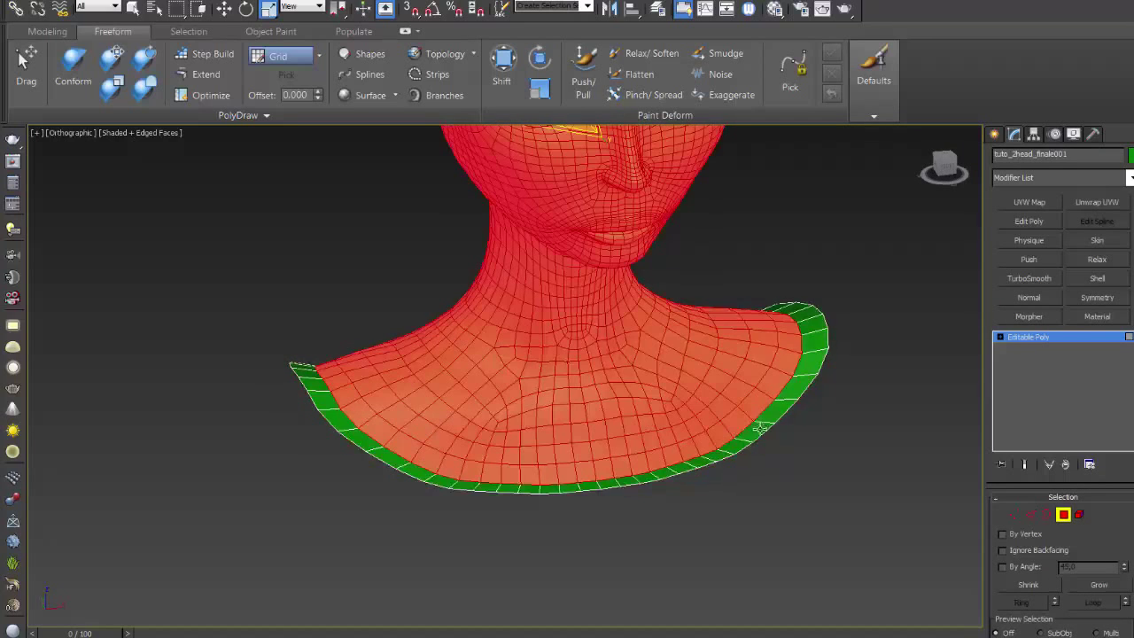
mouse_move(761, 433)
middle_mouse_down("alt")
mouse_move(735, 473)
mouse_move(793, 373)
middle_mouse_up("alt")
key("Delete")
- At Edge level, try extruding the strip's edge outward, then undo it
left_click(1030, 514, "ctrl")
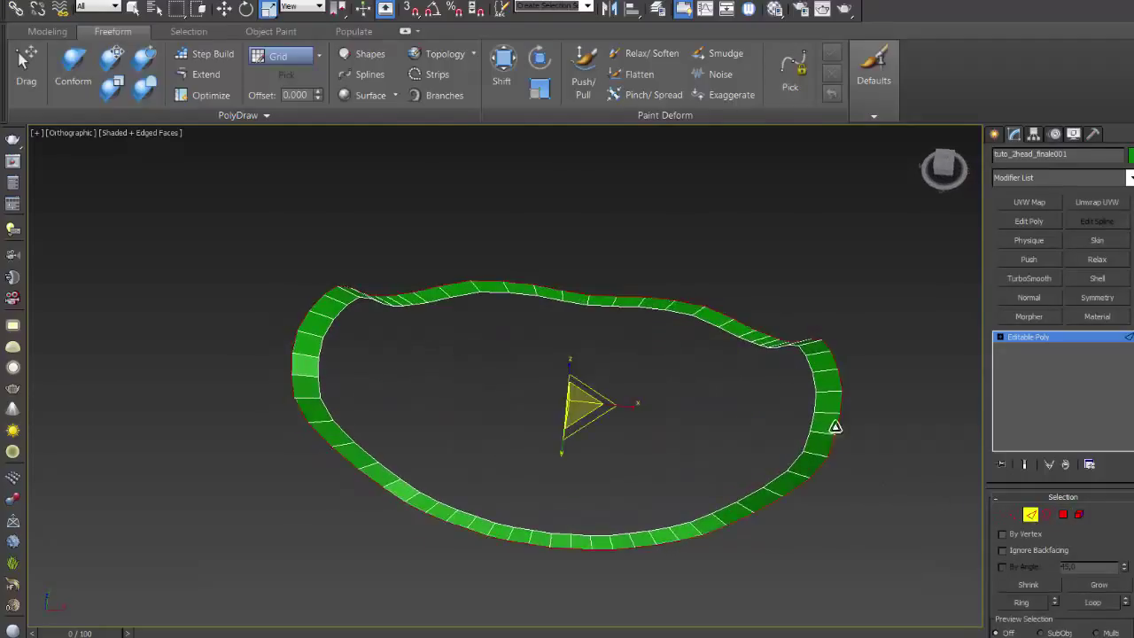
middle_click_drag(833, 430, 721, 389, "alt")
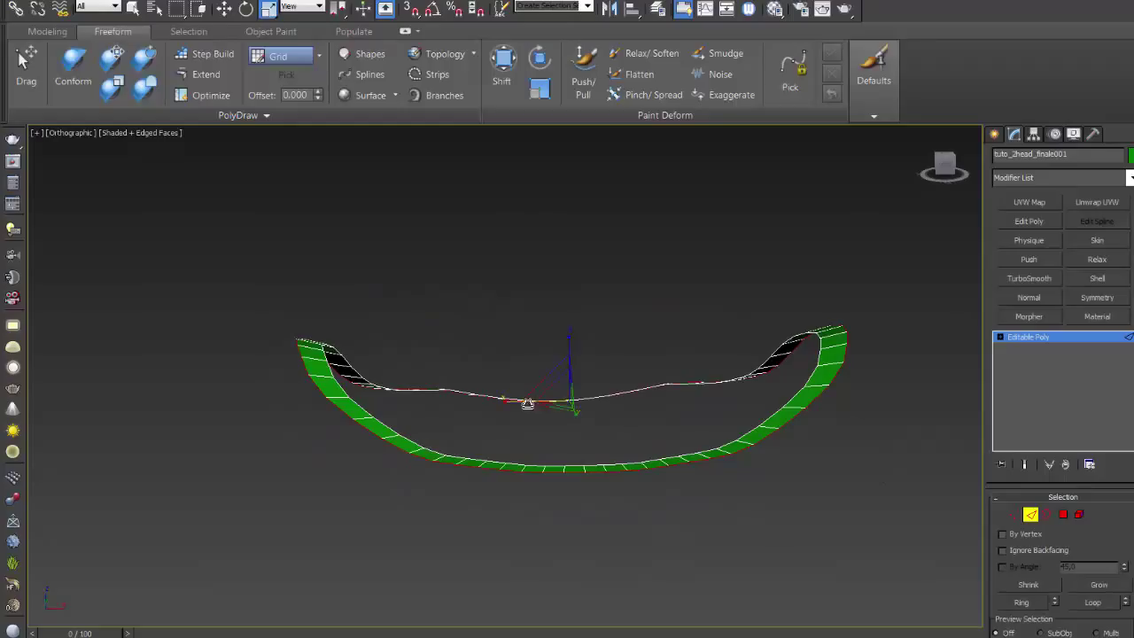
left_click_drag(514, 401, 511, 403, "shift")
mouse_move(511, 403)
middle_mouse_down("alt")
mouse_move(580, 431)
mouse_move(602, 422)
middle_mouse_up("alt")
key("ctrl+z")
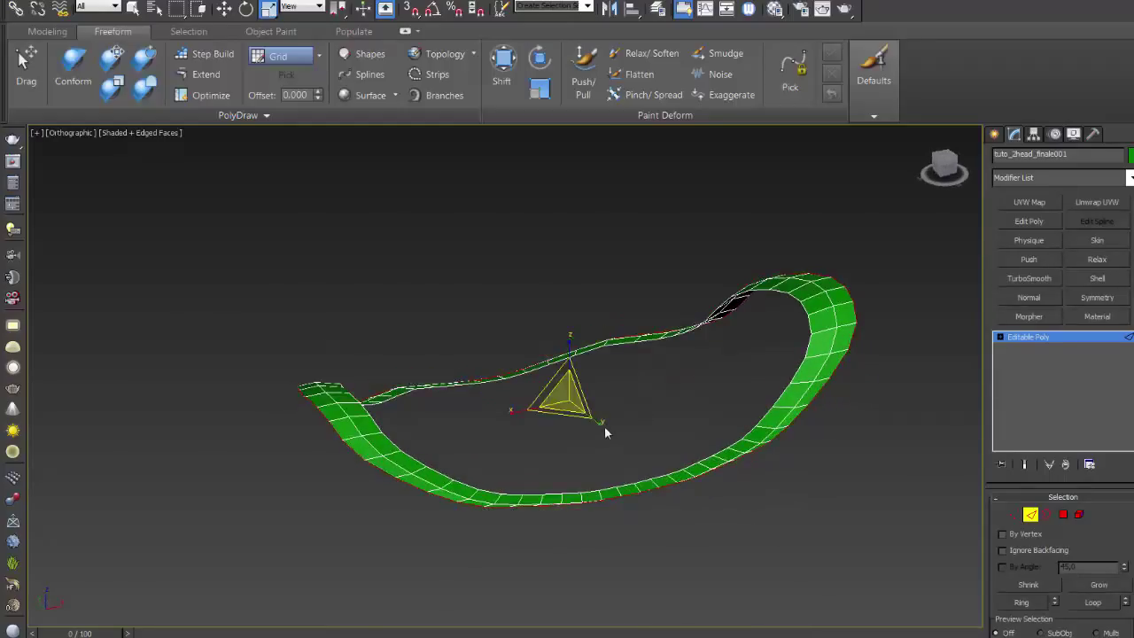
middle_click_drag(603, 440, 570, 365, "alt")
key("w")
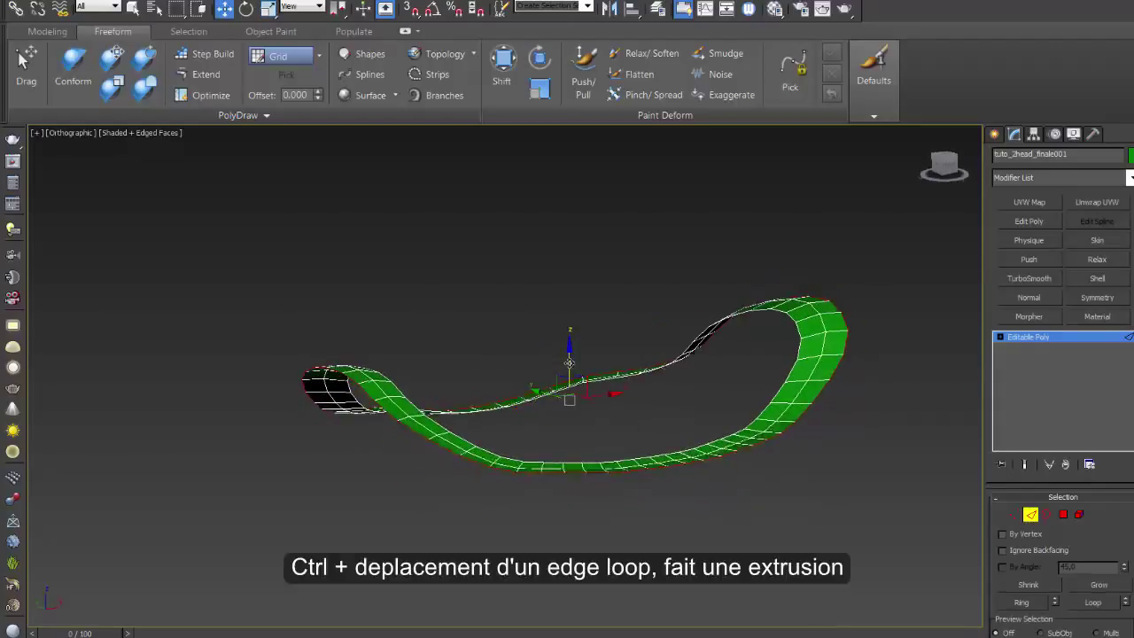
middle_click_drag(627, 404, 548, 536, "alt")
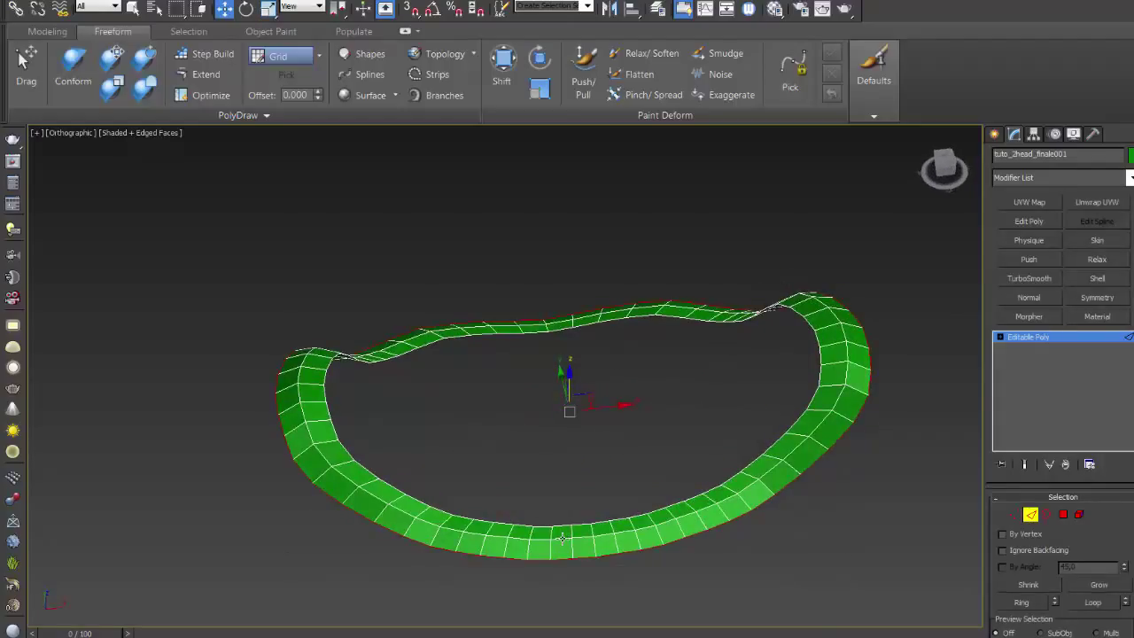
mouse_move(562, 538)
middle_mouse_down("alt")
mouse_move(585, 494)
mouse_move(488, 492)
middle_mouse_up("alt")
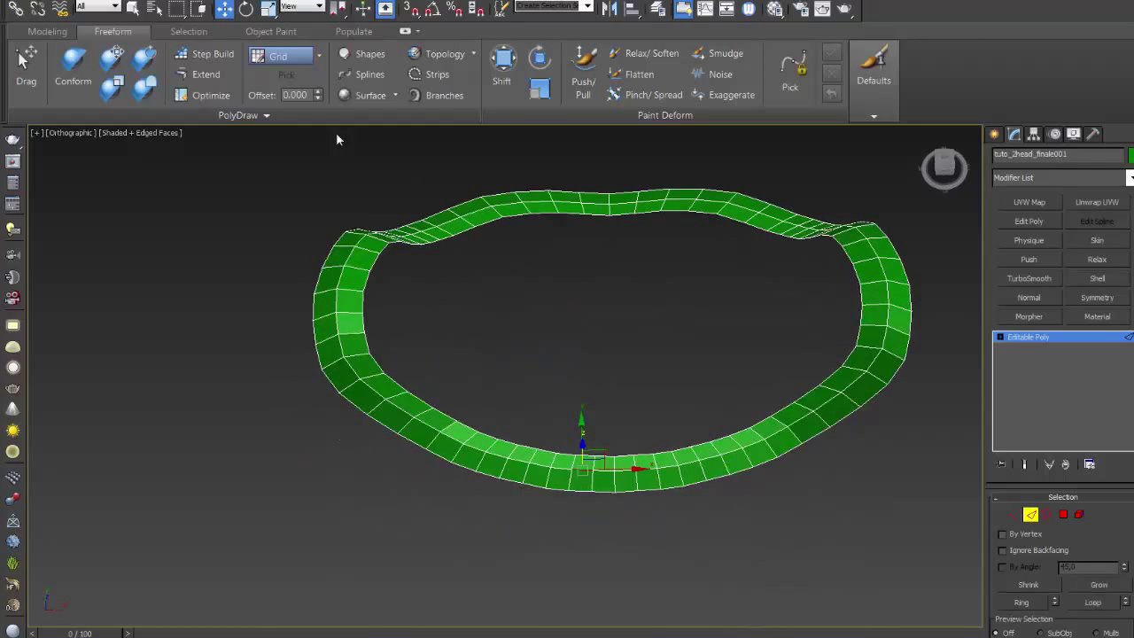
- Select the edge loop around the middle of the collar ring from the Modeling ribbon
left_click(189, 32)
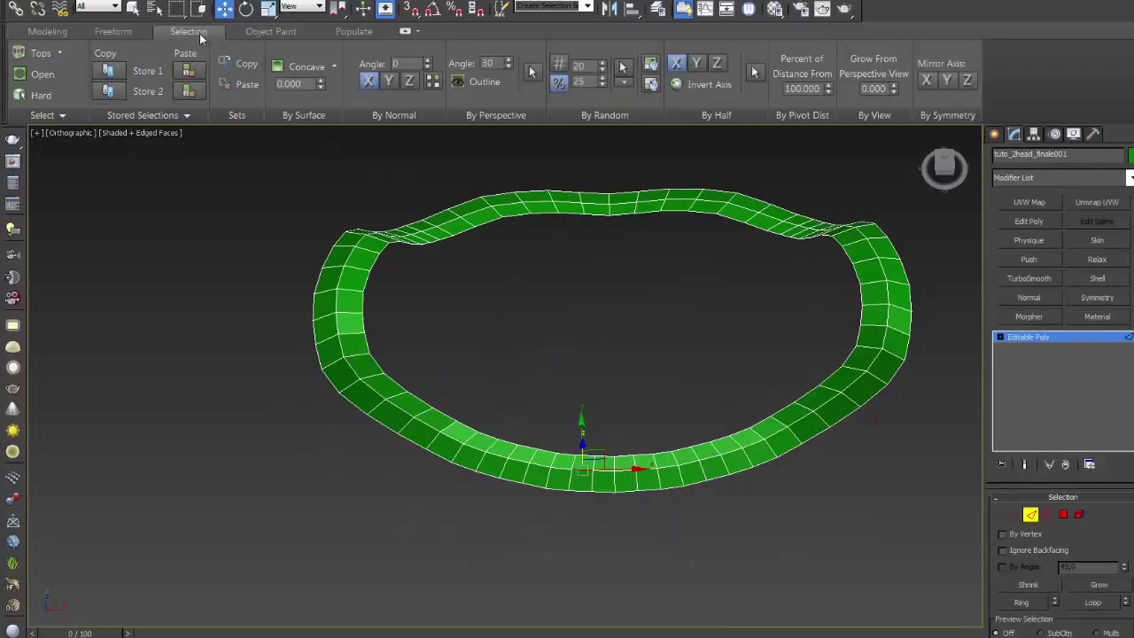
left_click(47, 31)
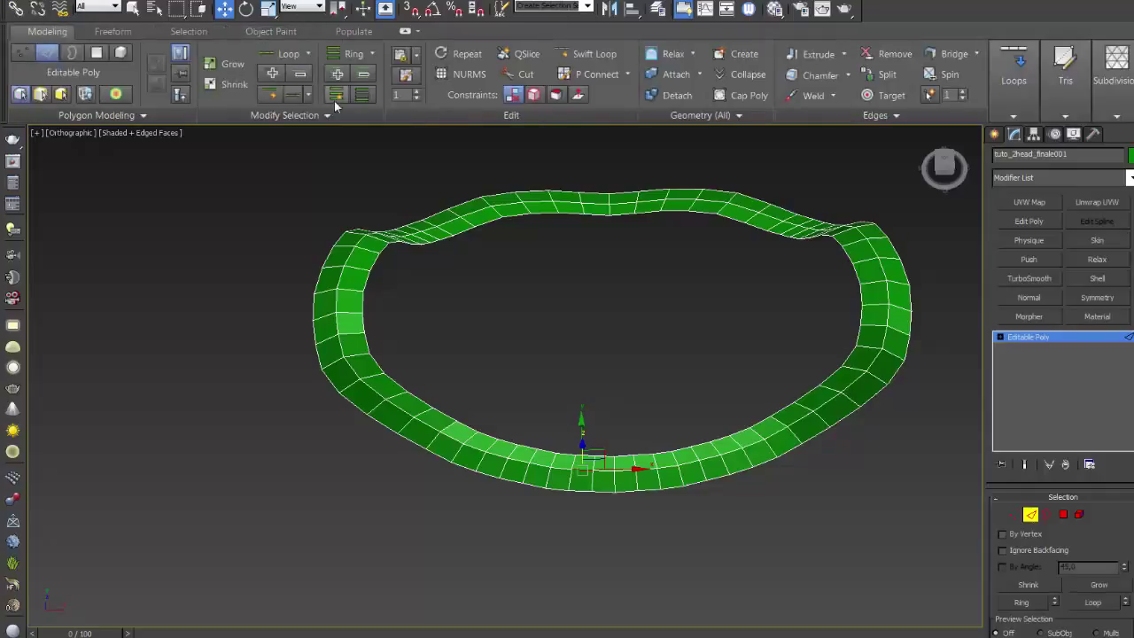
left_click(291, 97)
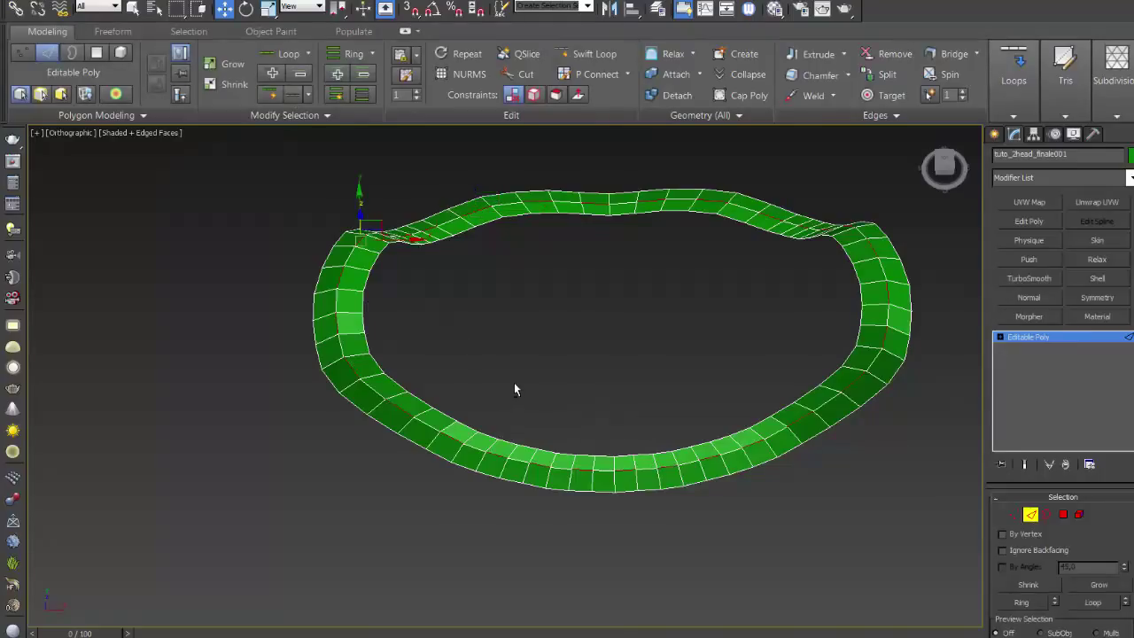
middle_click_drag(514, 386, 526, 335, "alt")
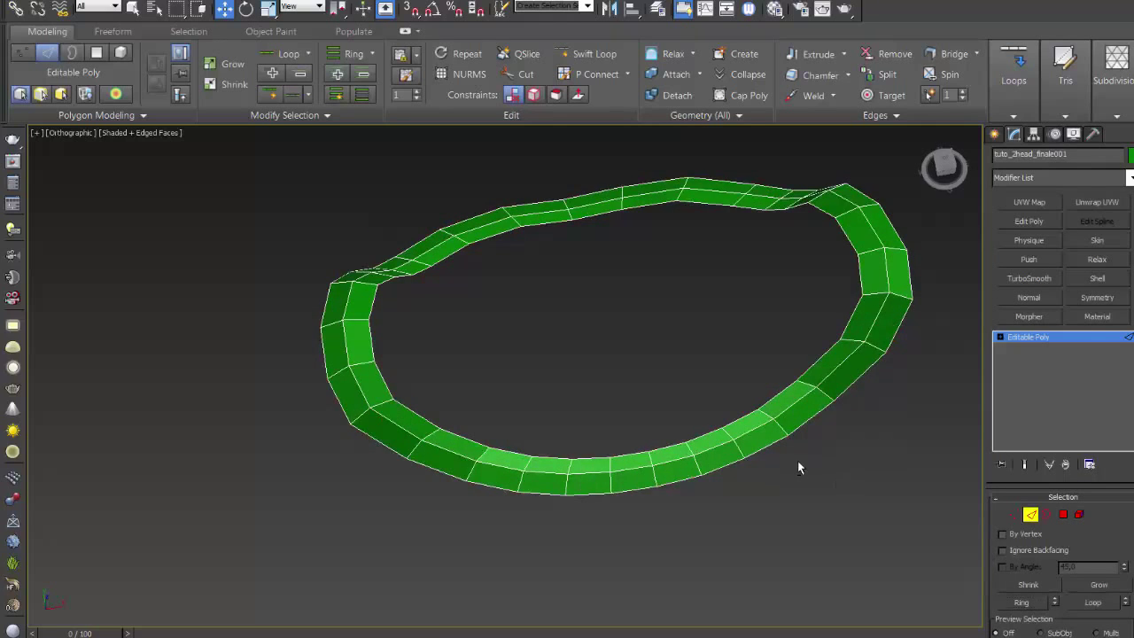
mouse_move(797, 461)
middle_mouse_down("alt")
mouse_move(774, 423)
mouse_move(623, 387)
mouse_move(618, 464)
mouse_move(678, 373)
mouse_move(693, 370)
mouse_move(651, 405)
mouse_move(640, 398)
mouse_move(630, 425)
mouse_move(645, 405)
middle_mouse_up("alt")
scroll(638, 399, "down", 2)
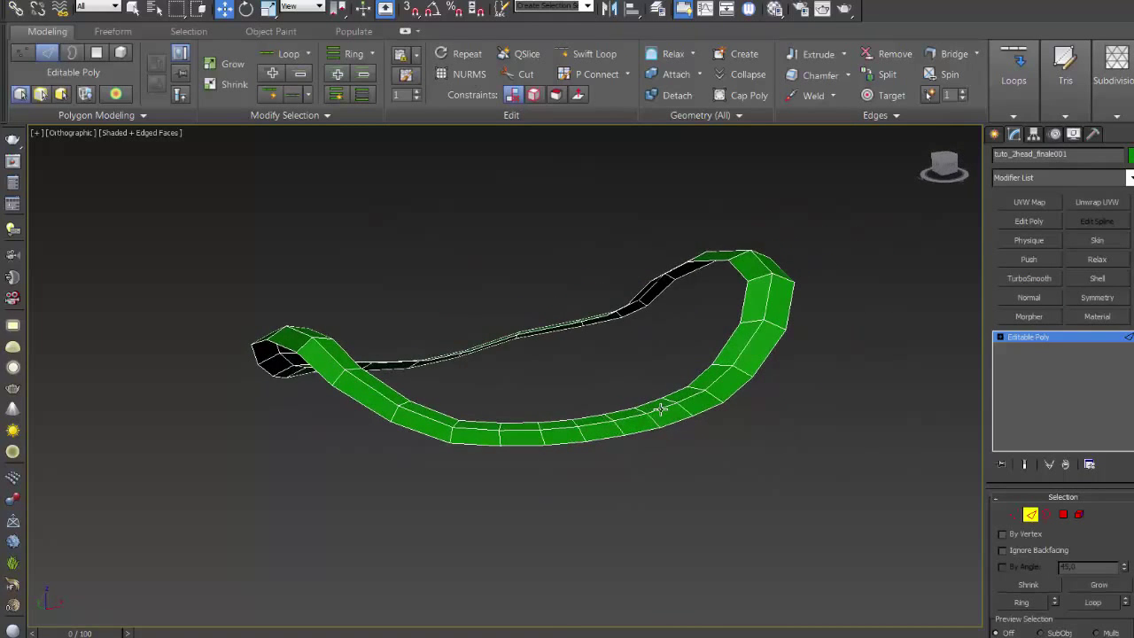
- Unhide All objects, answering No to unhiding layers
right_click(660, 409)
left_click(695, 326)
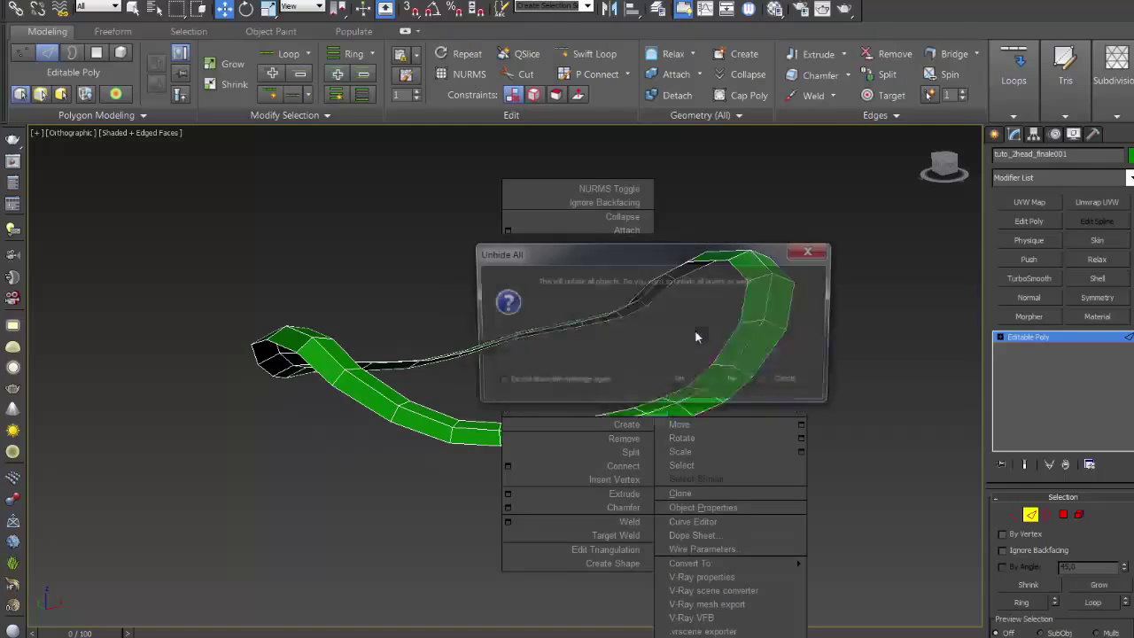
left_click(736, 383)
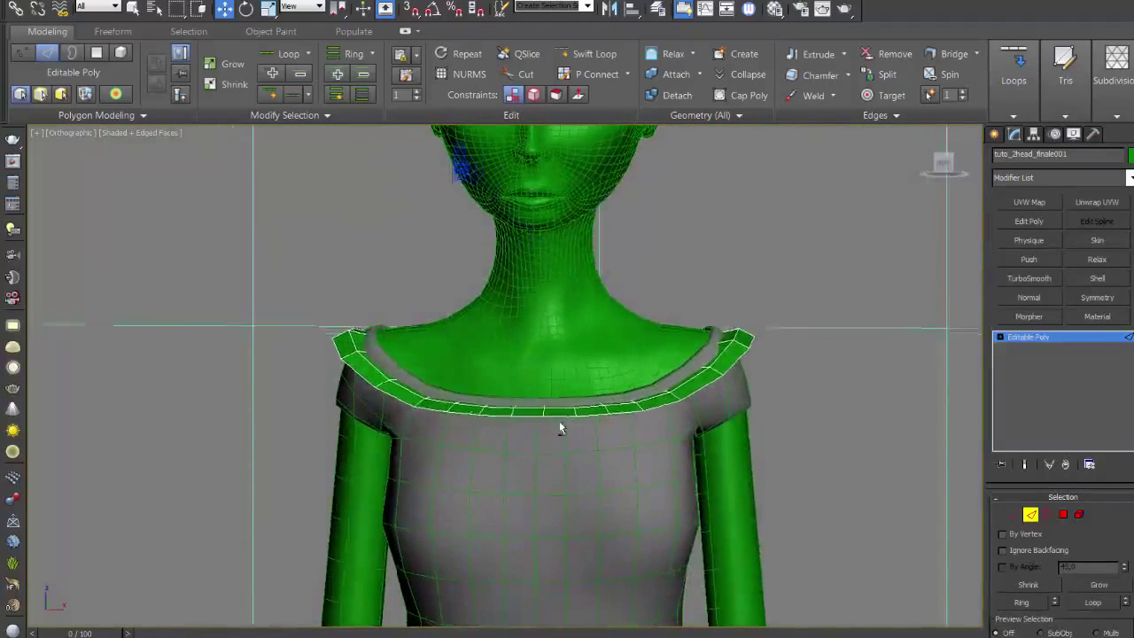
middle_click_drag(570, 430, 567, 426, "alt")
scroll(567, 425, "down", 5)
scroll(569, 419, "up", 5)
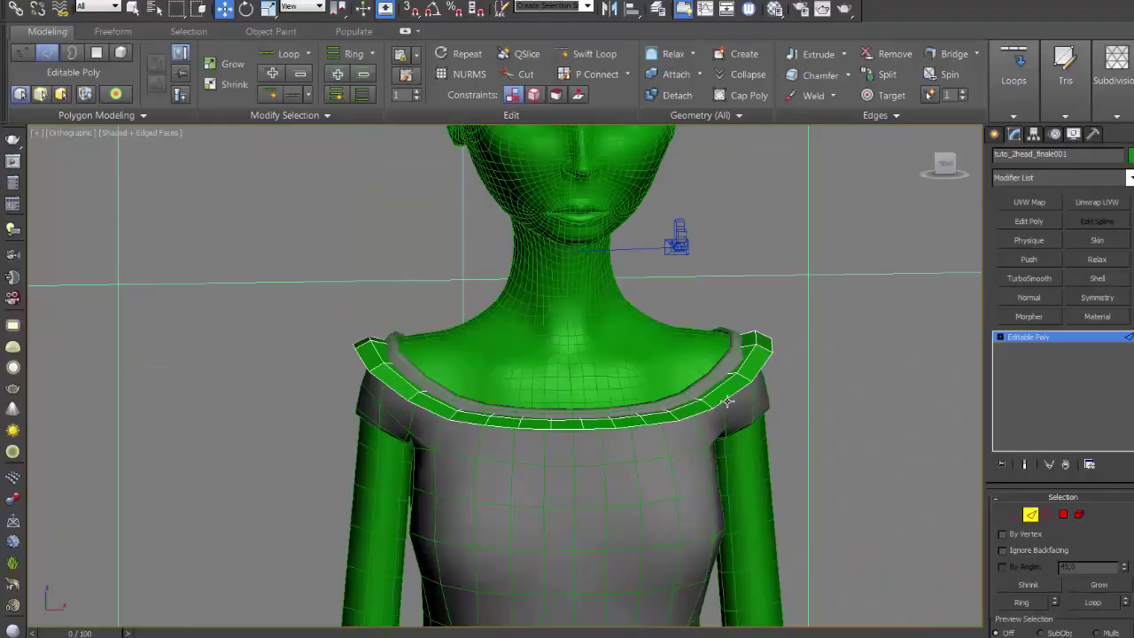
- Shift-move the collar's border loop downward to extrude a new band over the shoulders
left_click(1045, 514)
left_click(727, 402)
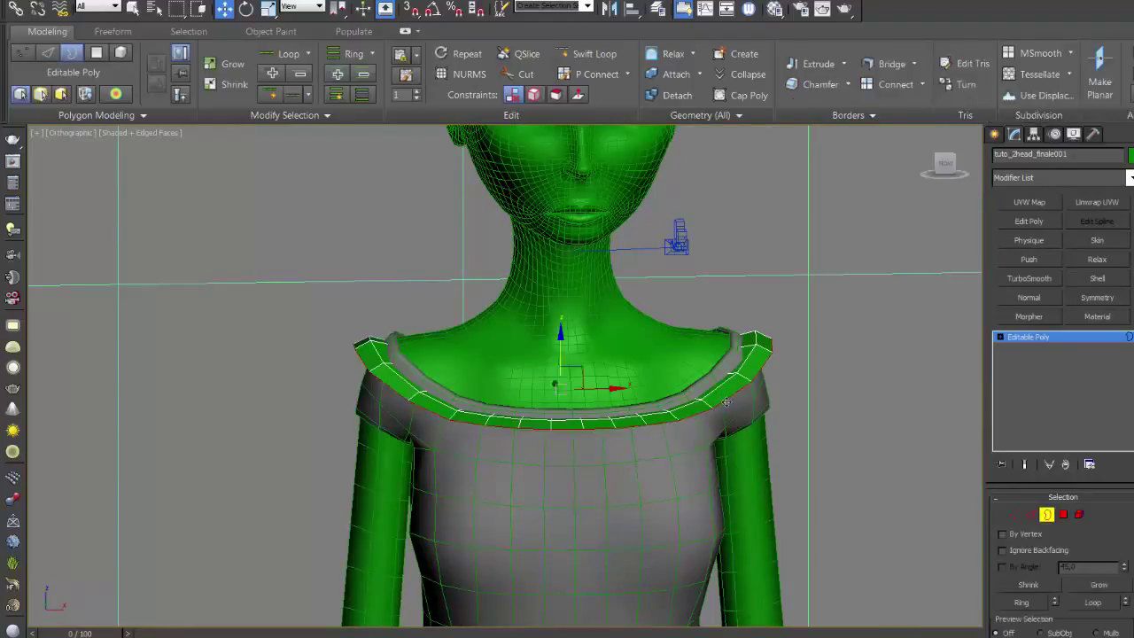
left_click_drag(559, 351, 559, 377, "shift")
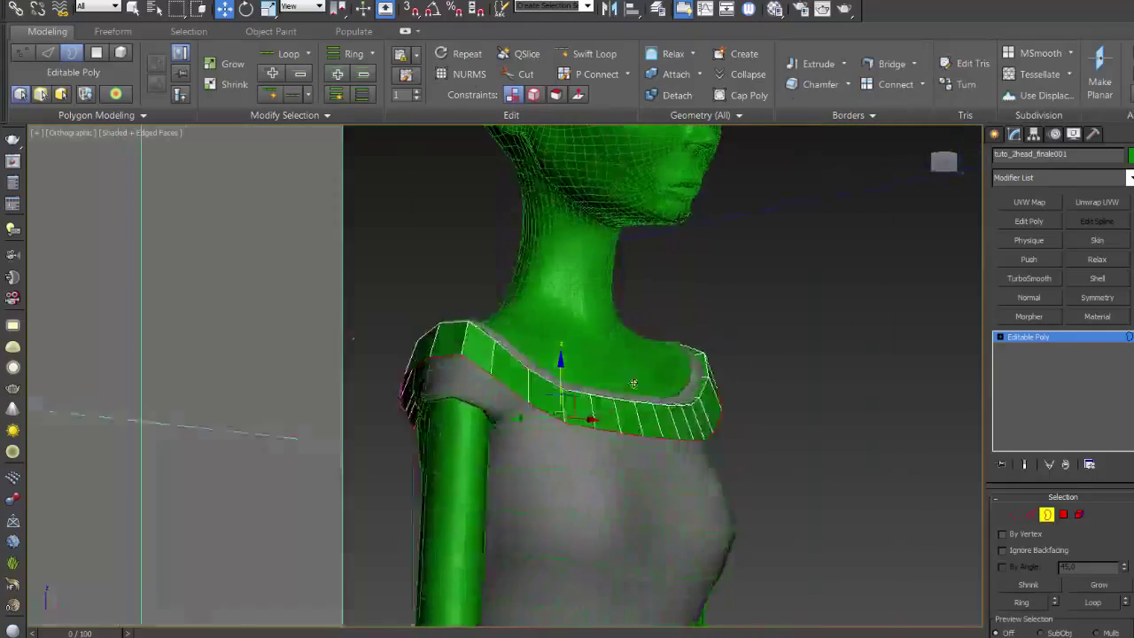
mouse_move(558, 376)
middle_mouse_down("alt")
mouse_move(560, 415)
mouse_move(608, 383)
mouse_move(503, 402)
middle_mouse_up("alt")
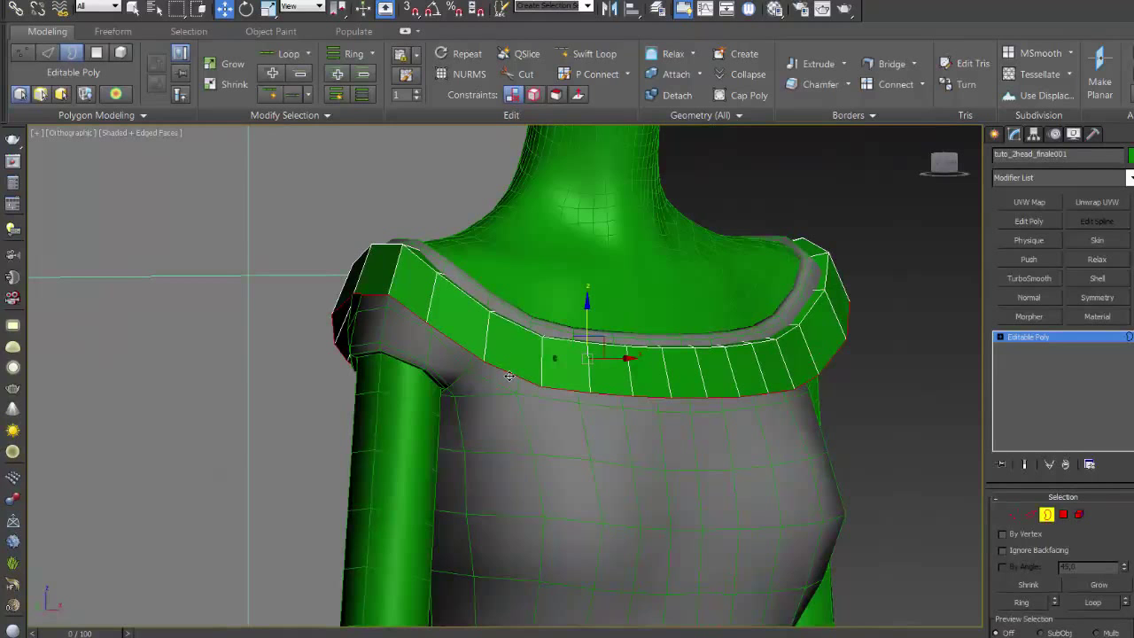
mouse_move(513, 378)
middle_mouse_down("alt")
mouse_move(456, 400)
mouse_move(508, 376)
middle_mouse_up("alt")
- Bridge the collar's shoulder edges with Ctrl+B at 4 segments, viewed in wireframe
key("2")
left_click(410, 350)
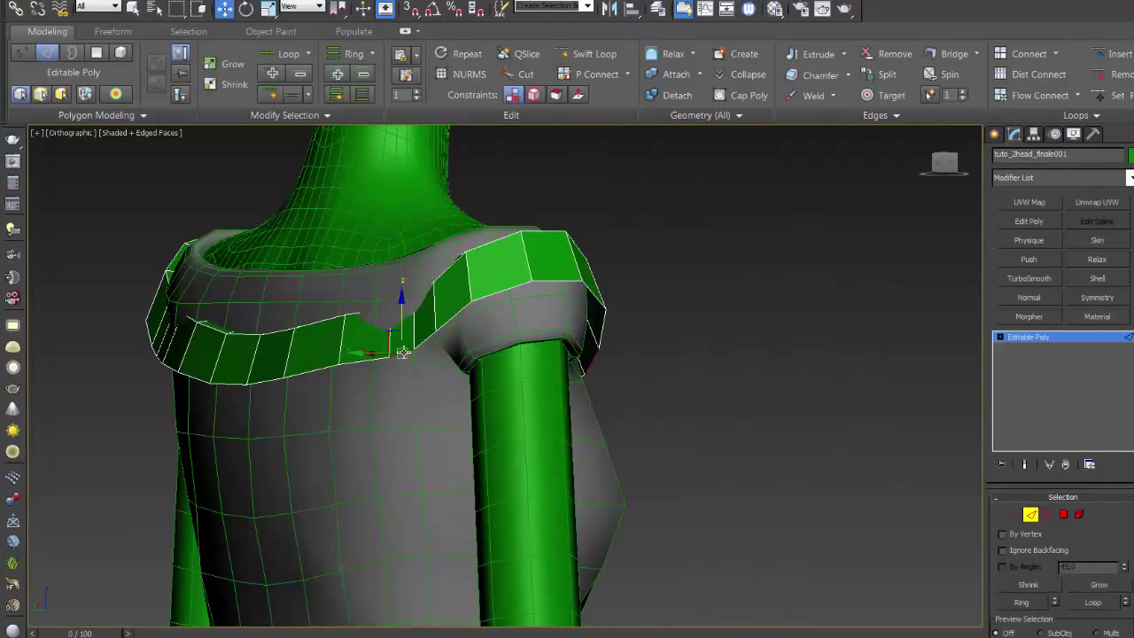
middle_click_drag(403, 351, 372, 370, "alt")
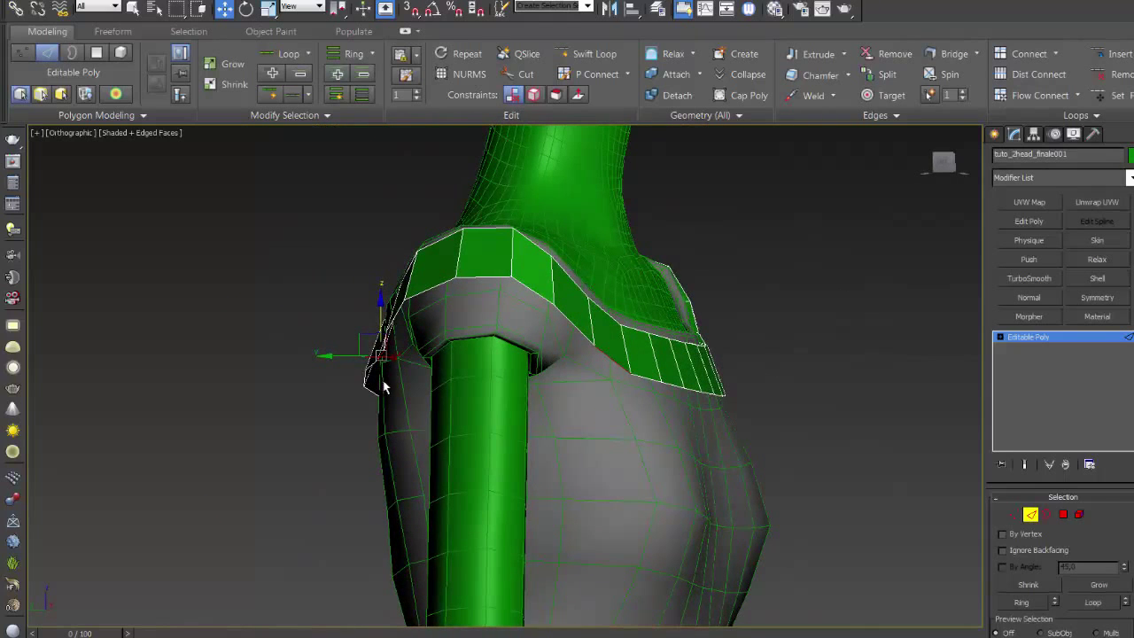
key("ctrl+b")
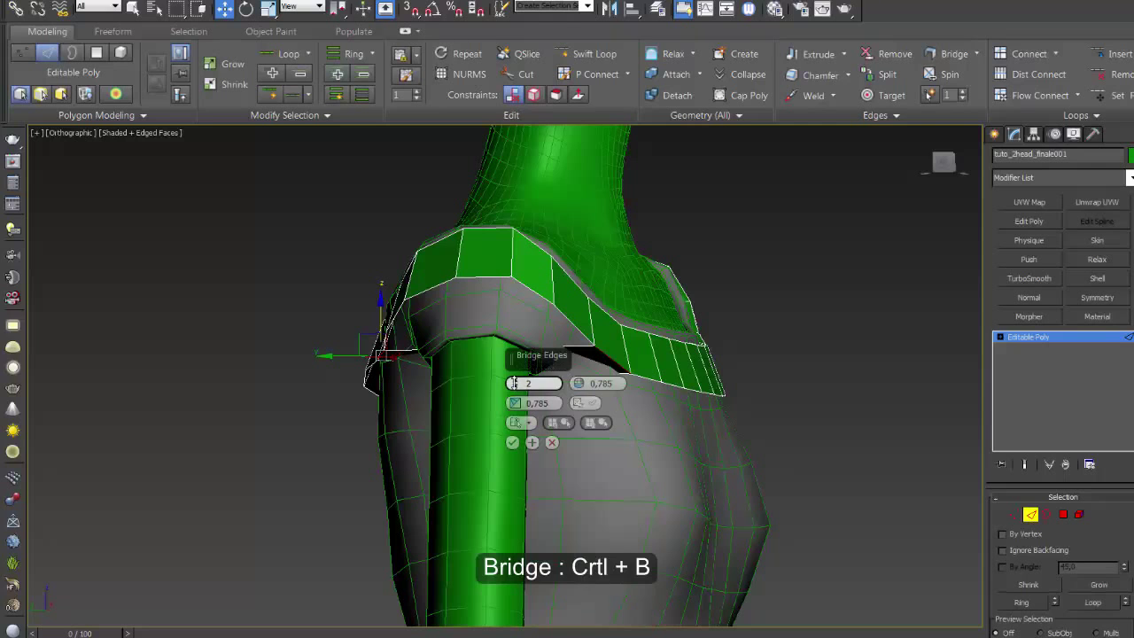
mouse_move(480, 404)
middle_mouse_down("alt")
mouse_move(451, 389)
mouse_move(443, 399)
mouse_move(479, 390)
middle_mouse_up("alt")
key("F3")
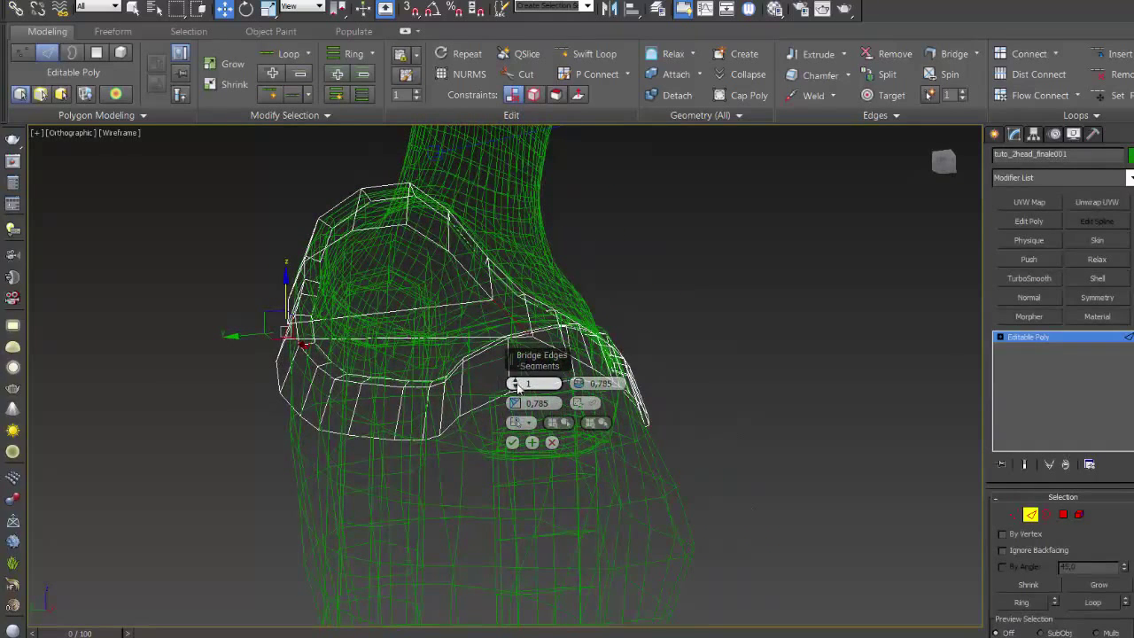
left_click_drag(514, 382, 514, 379)
mouse_move(405, 329)
middle_mouse_down("alt")
mouse_move(385, 325)
mouse_move(400, 362)
middle_mouse_up("alt")
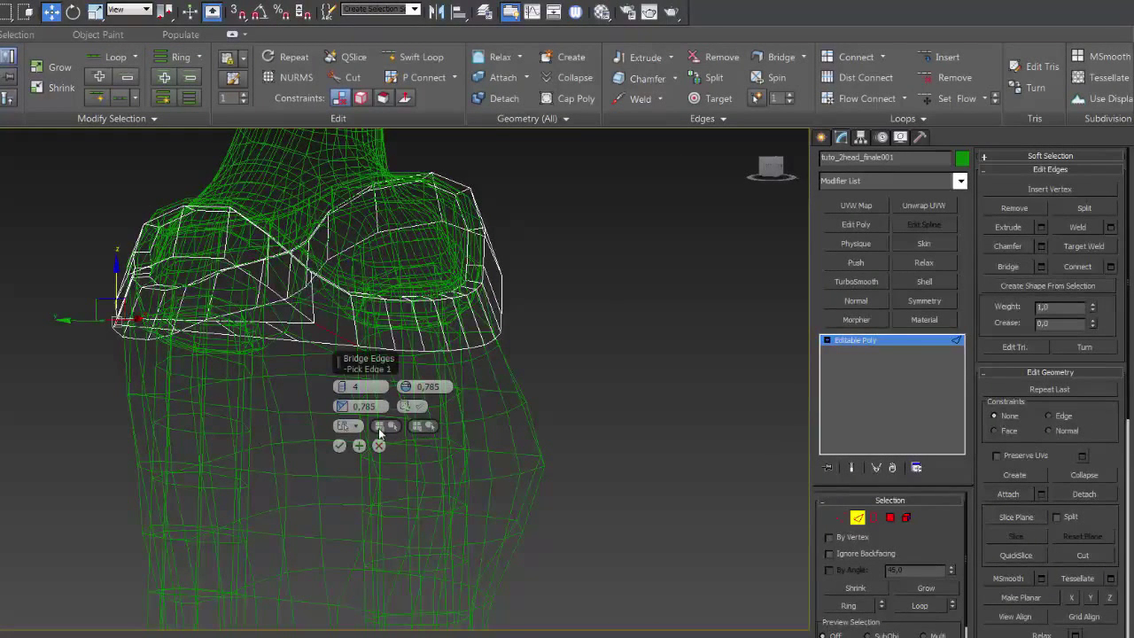
- Commit the bridge, hide the selected polygons, and return to shaded view
left_click(339, 445)
left_click(890, 517)
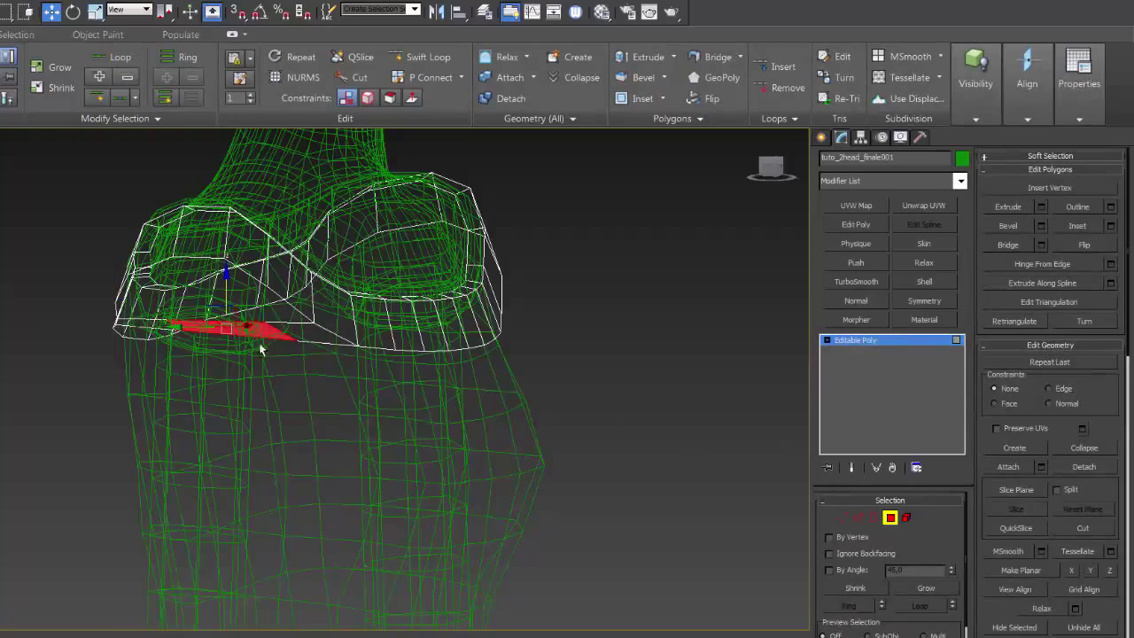
middle_click_drag(175, 330, 180, 316, "alt")
mouse_move(158, 383)
middle_mouse_down("alt")
mouse_move(161, 404)
mouse_move(153, 399)
middle_mouse_up("alt")
right_click(235, 354)
left_click(281, 307)
key("F3")
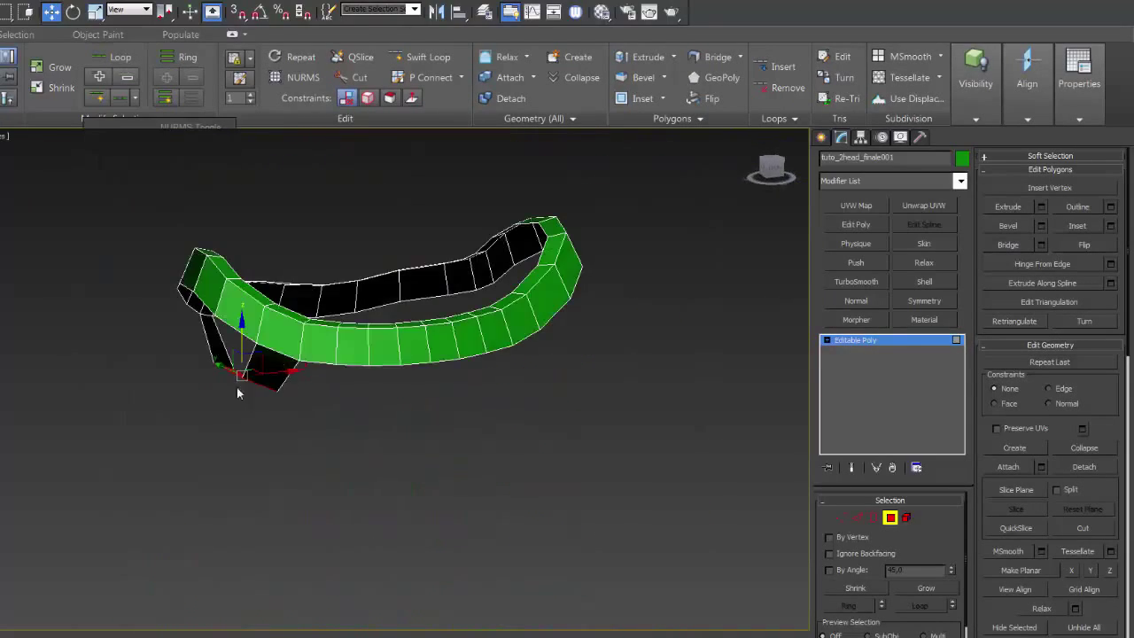
- Switch to Border level and look over the standalone collar piece from the side
mouse_move(240, 392)
middle_mouse_down("alt")
mouse_move(240, 341)
mouse_move(740, 501)
middle_mouse_up("alt")
left_click(873, 519)
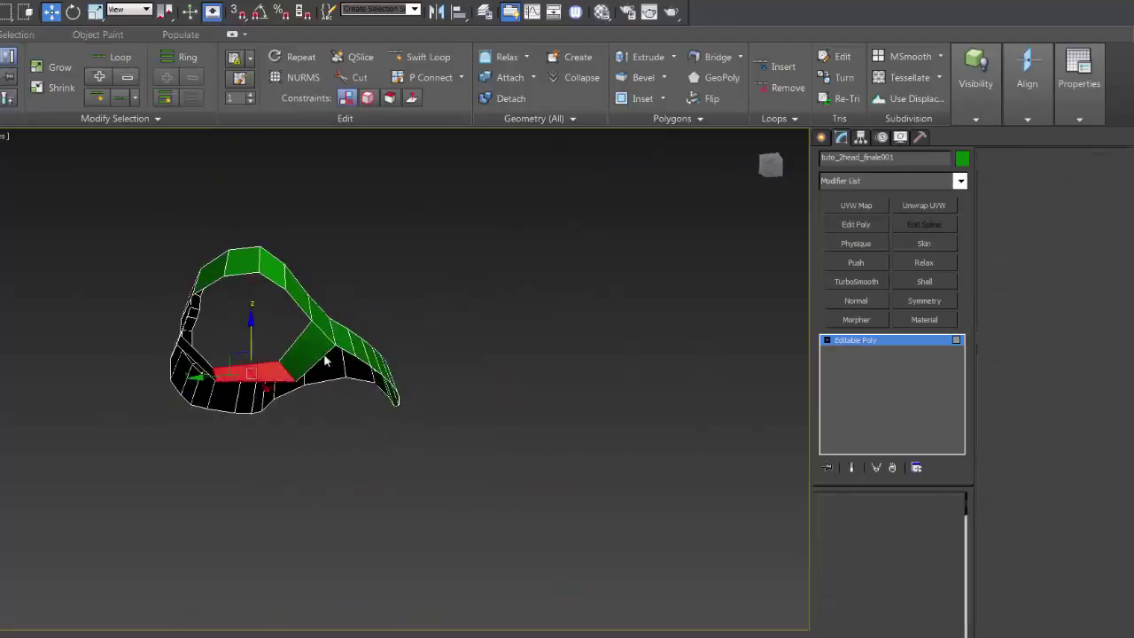
mouse_move(328, 329)
middle_mouse_down("alt")
mouse_move(228, 297)
mouse_move(298, 397)
mouse_move(379, 435)
mouse_move(523, 384)
mouse_move(450, 386)
middle_mouse_up("alt")
scroll(329, 404, "up", 3)
scroll(329, 403, "down", 3)
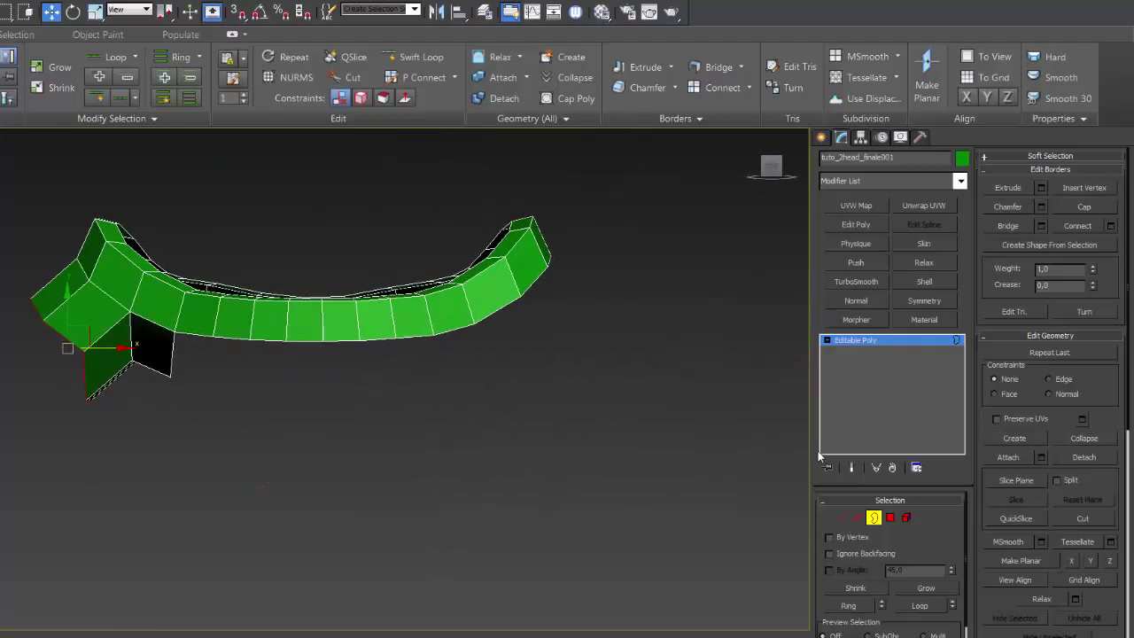
- Mirror the collar with a flipped Symmetry modifier and collapse it to an editable poly
left_click(890, 341)
left_click(924, 302)
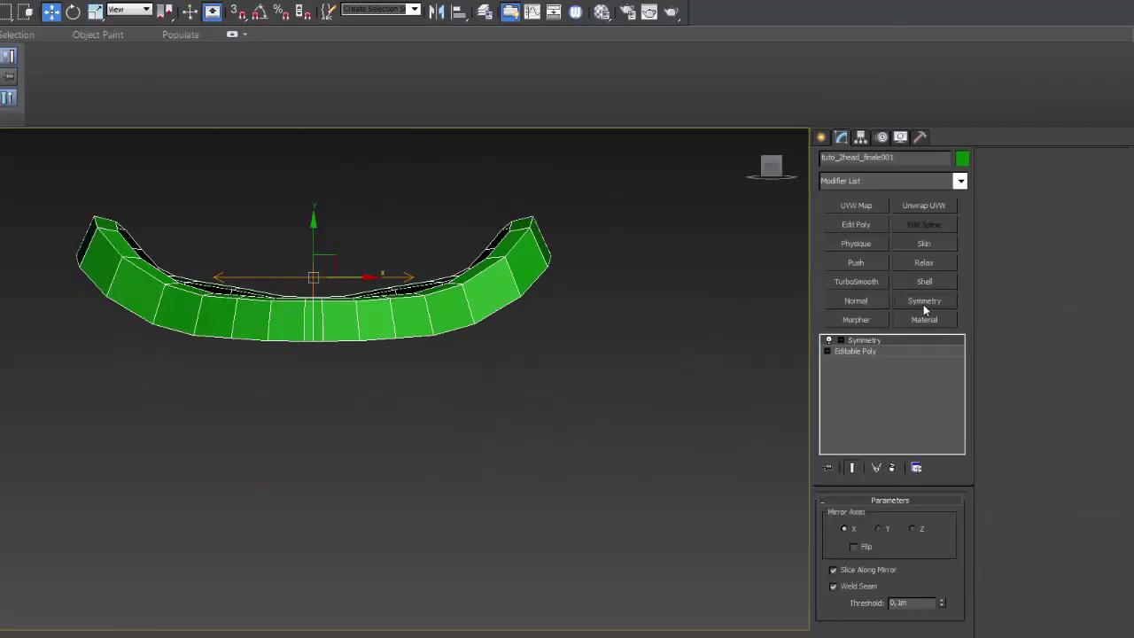
middle_click_drag(569, 330, 565, 358)
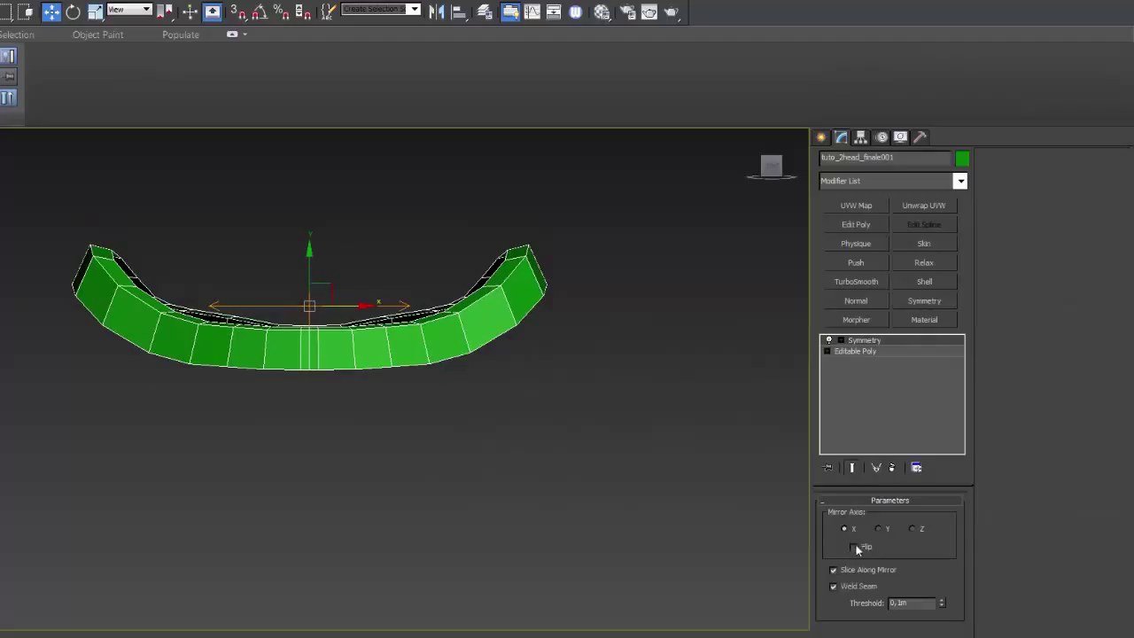
left_click(855, 546)
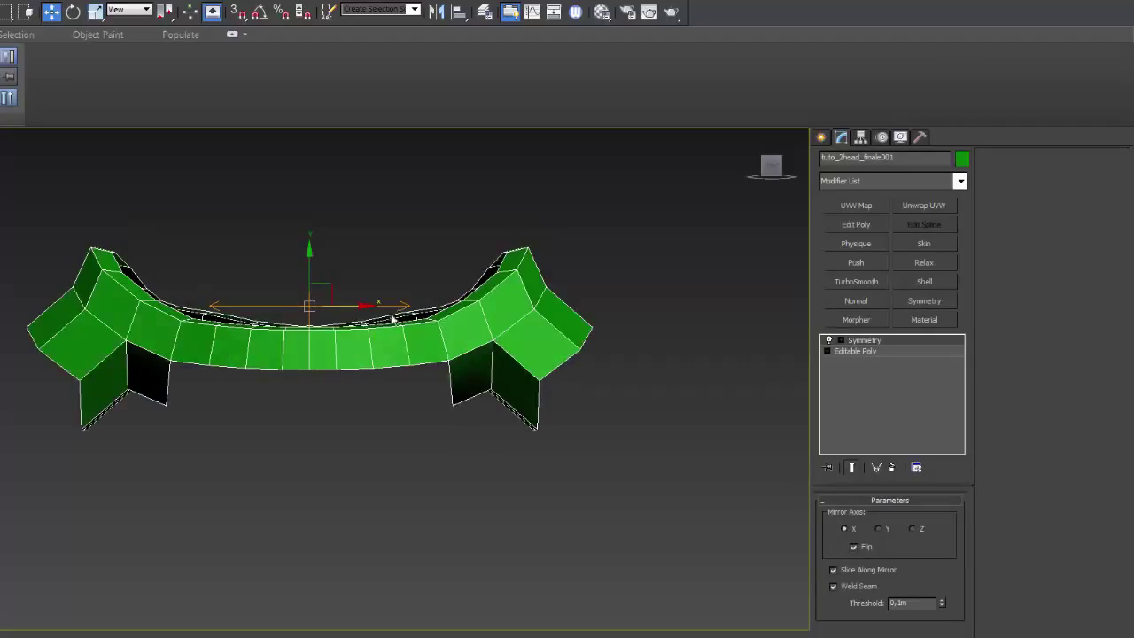
middle_click_drag(457, 395, 383, 369, "alt")
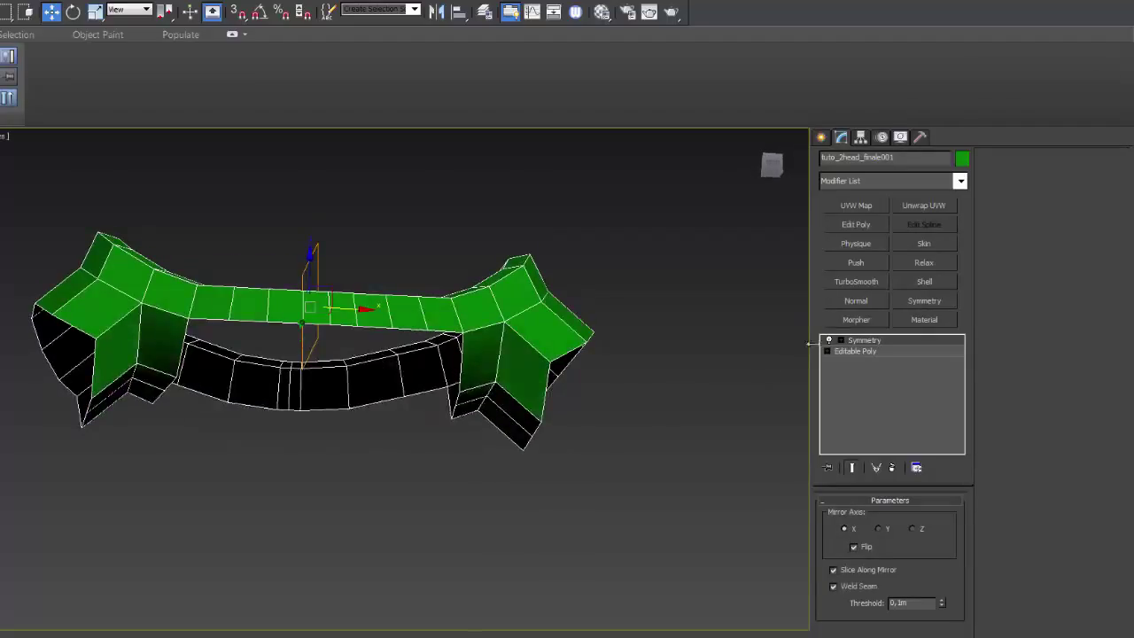
right_click(869, 346)
left_click(922, 471)
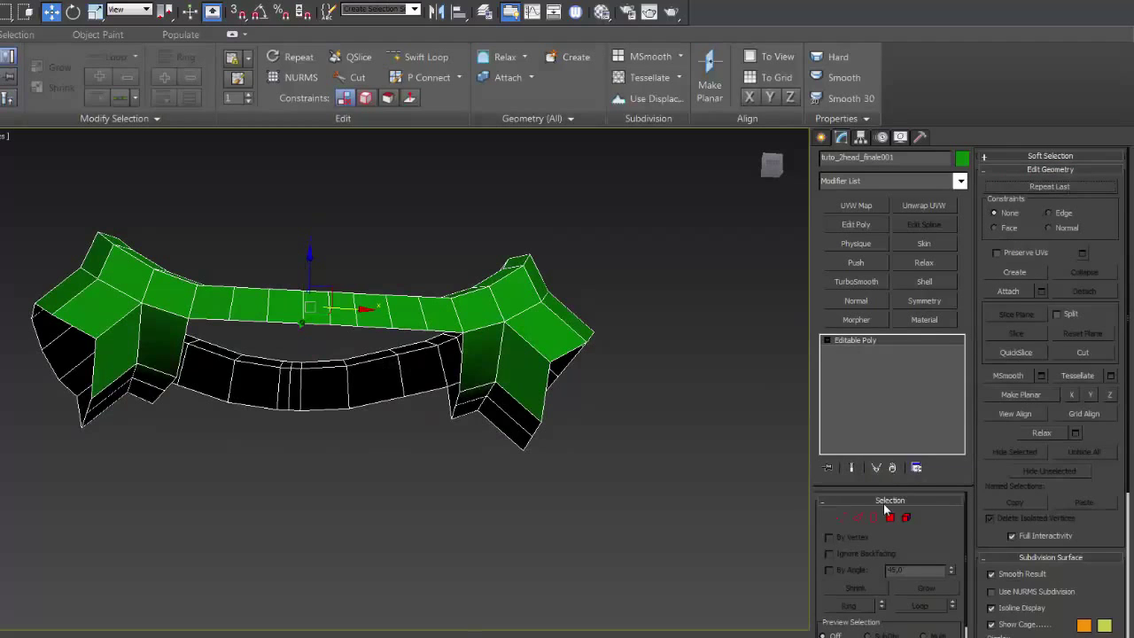
- Orbit underneath the collar and select its bottom open border
left_click(310, 326)
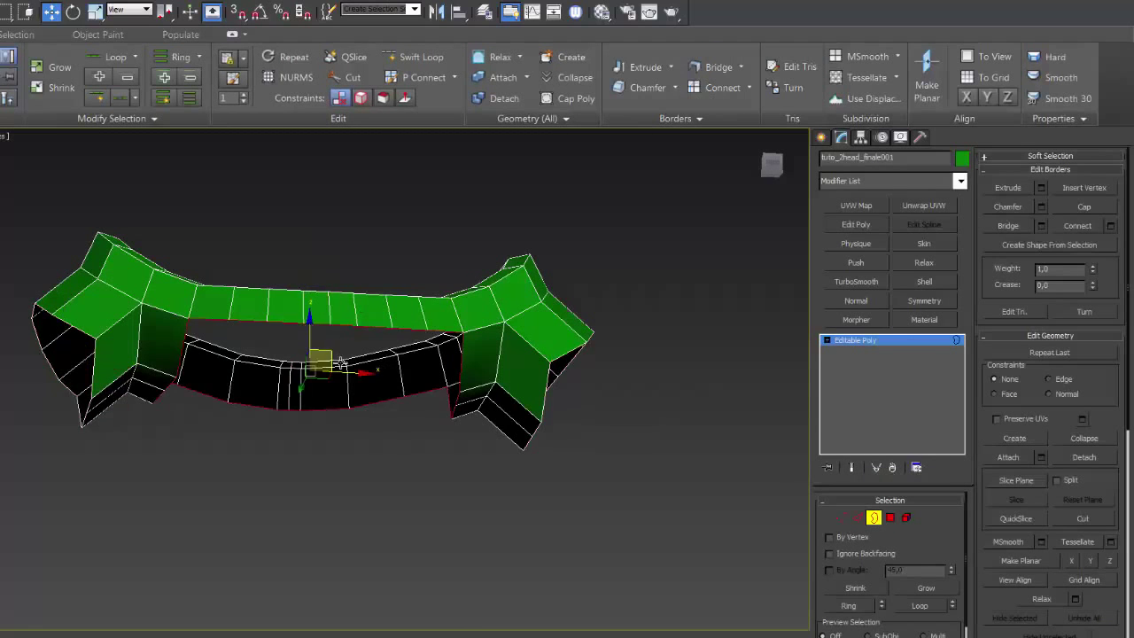
middle_click_drag(310, 326, 196, 384, "alt")
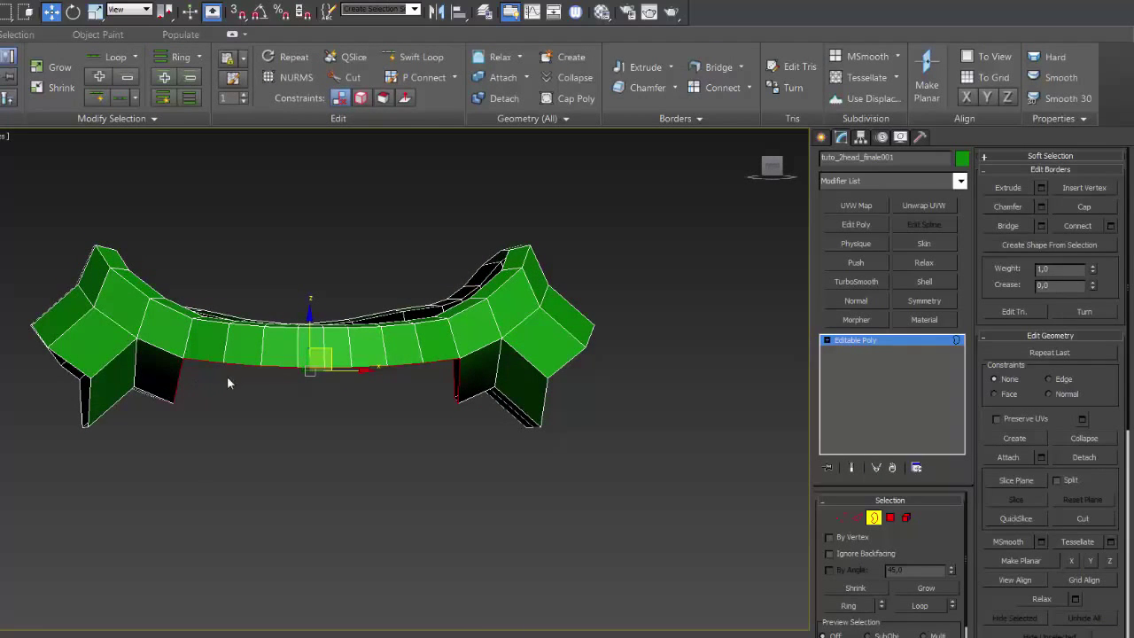
mouse_move(232, 402)
middle_mouse_down("alt")
mouse_move(239, 391)
mouse_move(231, 400)
middle_mouse_up("alt")
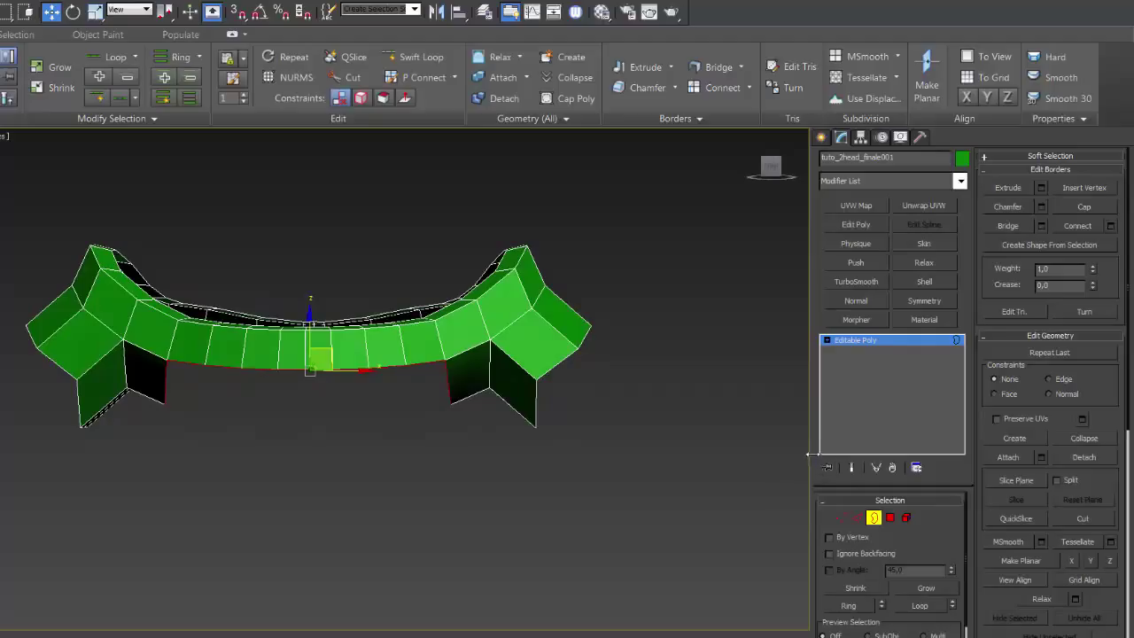
middle_click_drag(808, 454, 1109, 502, "alt")
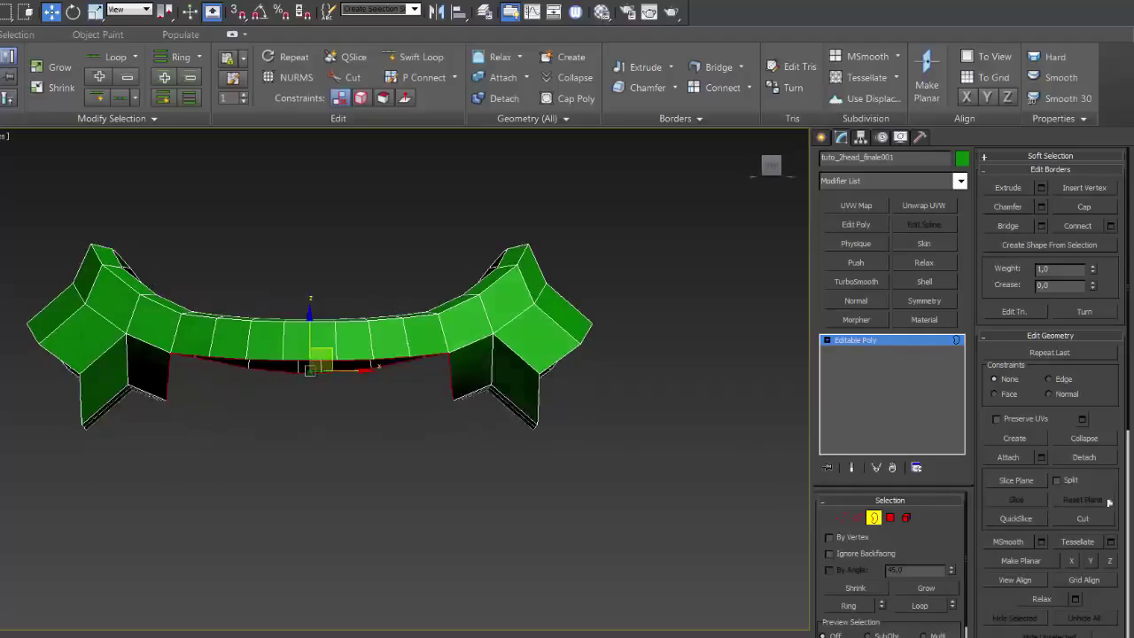
left_click(841, 517)
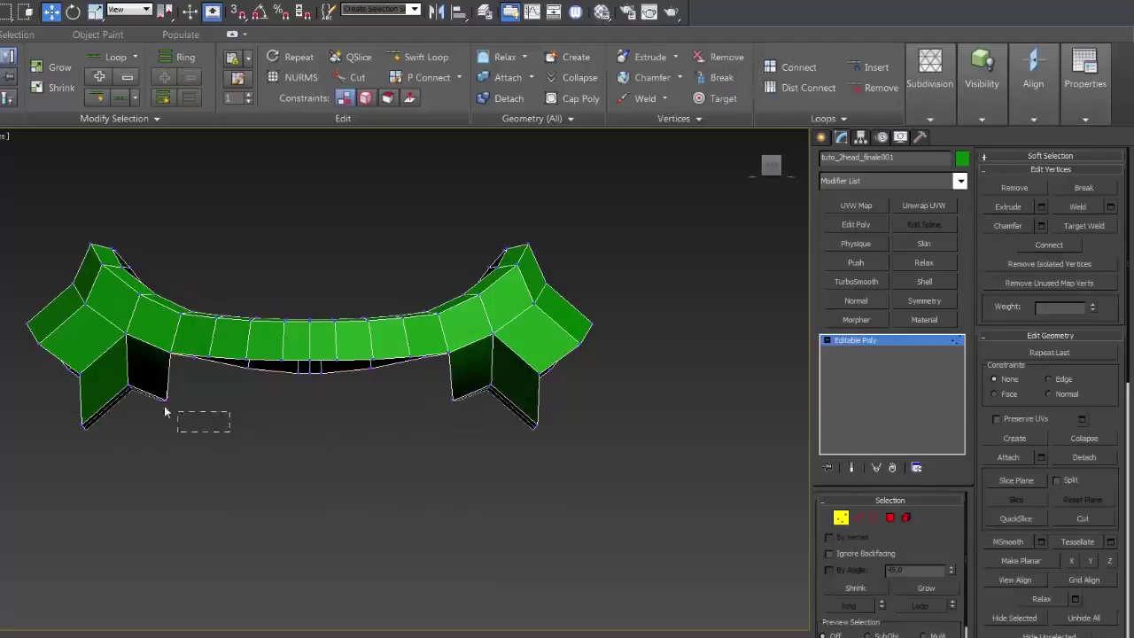
mouse_move(232, 430)
left_mouse_down()
mouse_move(144, 396)
mouse_move(156, 381)
left_mouse_up()
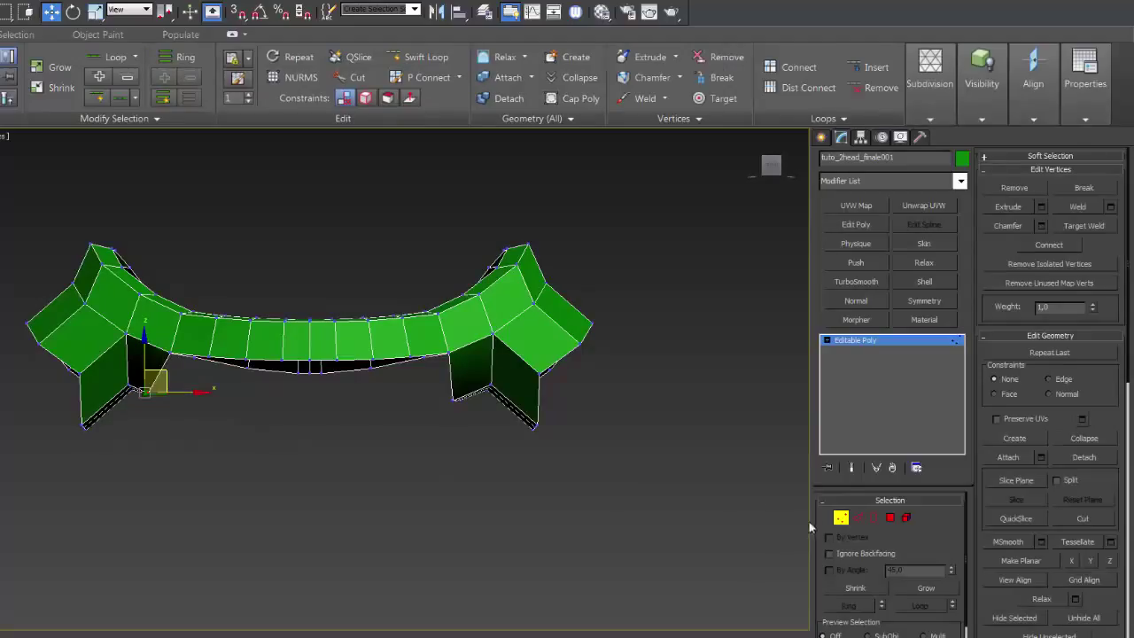
left_click(873, 518)
left_click(376, 361)
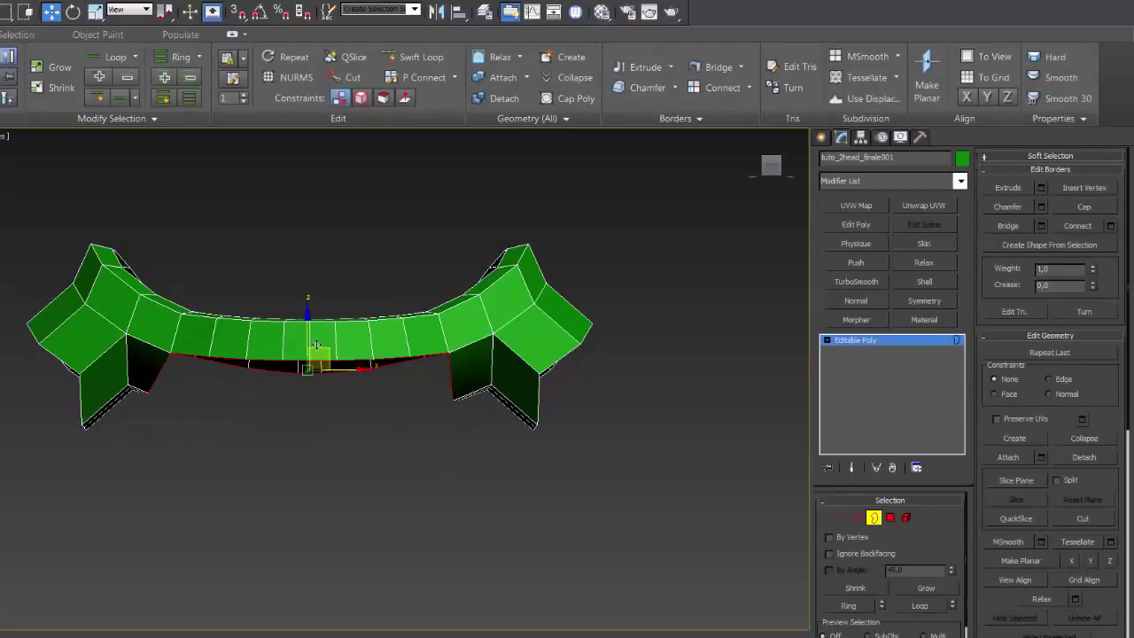
- Shift-drag the bottom border downward repeatedly to extrude the top's body in rows
left_click_drag(317, 345, 305, 455, "shift")
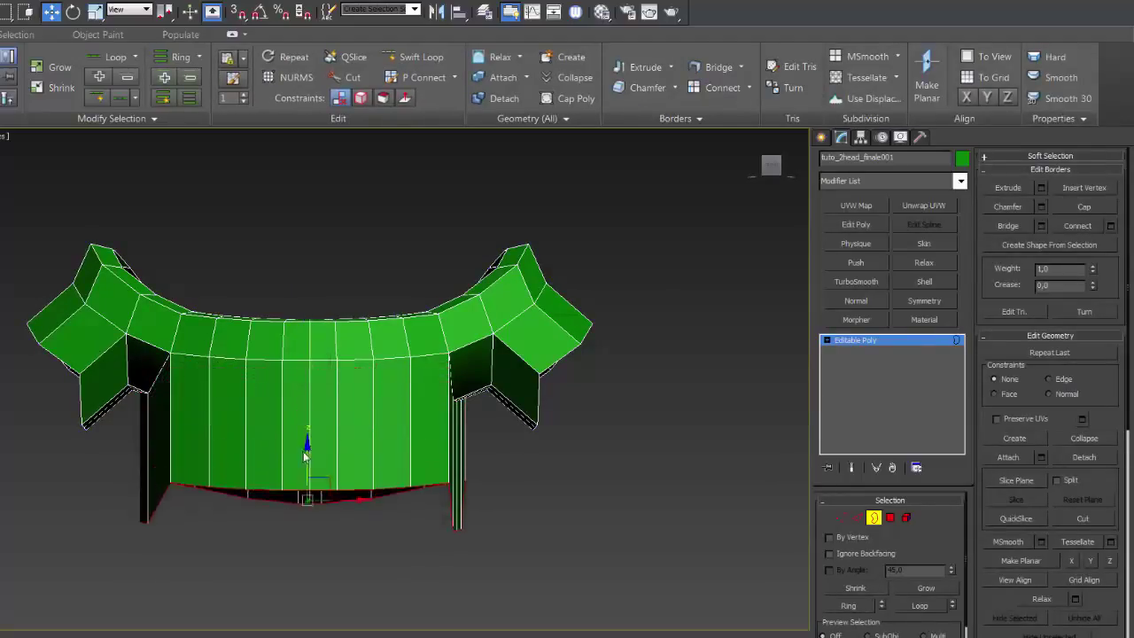
mouse_move(288, 456)
middle_mouse_down("alt")
mouse_move(304, 443)
mouse_move(320, 473)
middle_mouse_up("alt")
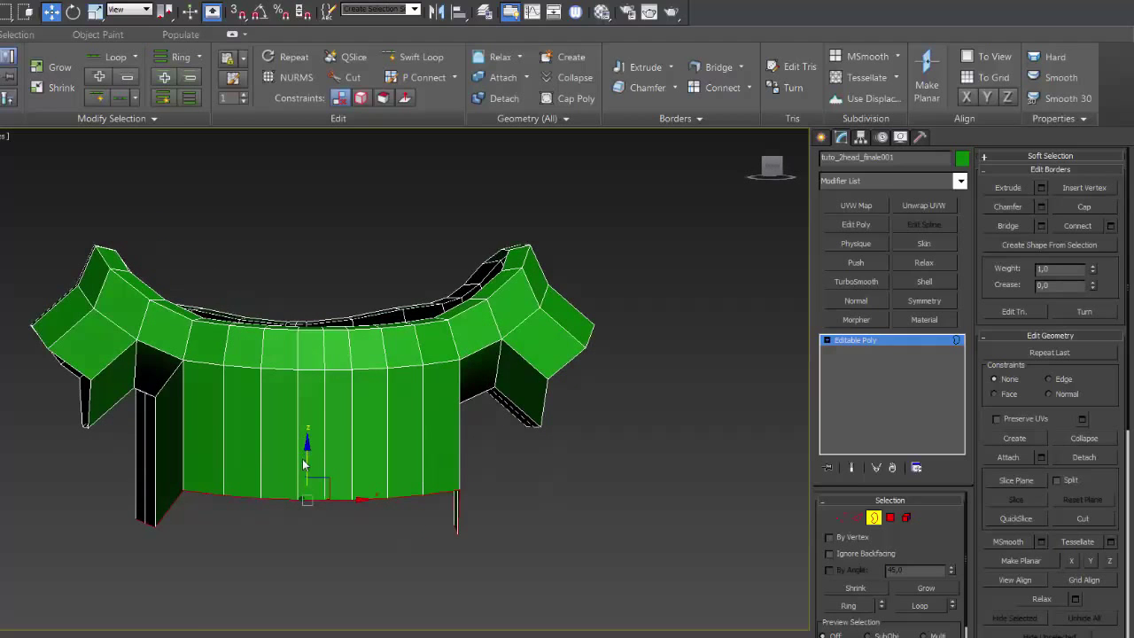
mouse_move(306, 453)
left_mouse_down()
mouse_move(306, 391)
mouse_move(306, 456)
left_mouse_up()
middle_click_drag(306, 455, 305, 446, "alt")
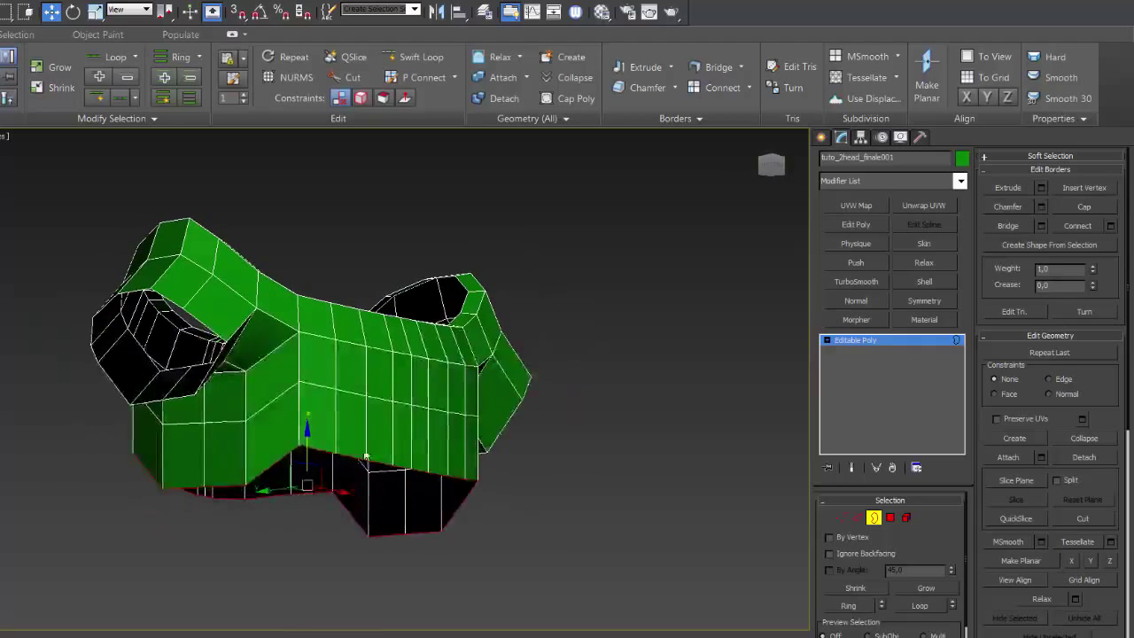
left_click_drag(306, 445, 303, 468)
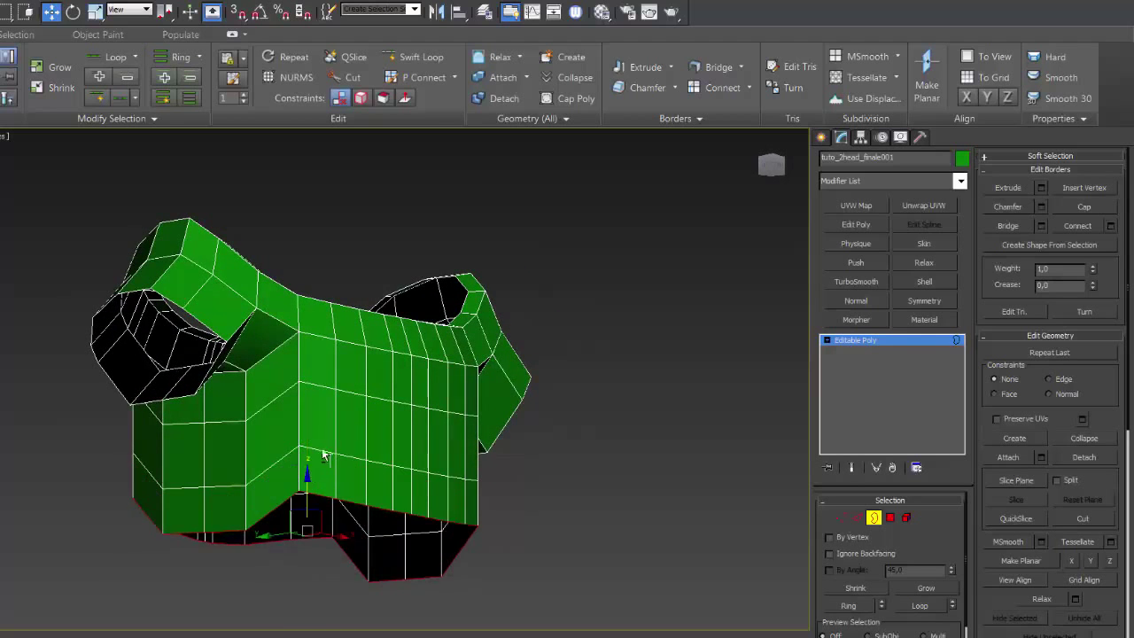
middle_click_drag(304, 468, 267, 456, "alt")
mouse_move(207, 418)
middle_mouse_down("alt")
mouse_move(299, 394)
mouse_move(244, 422)
middle_mouse_up("alt")
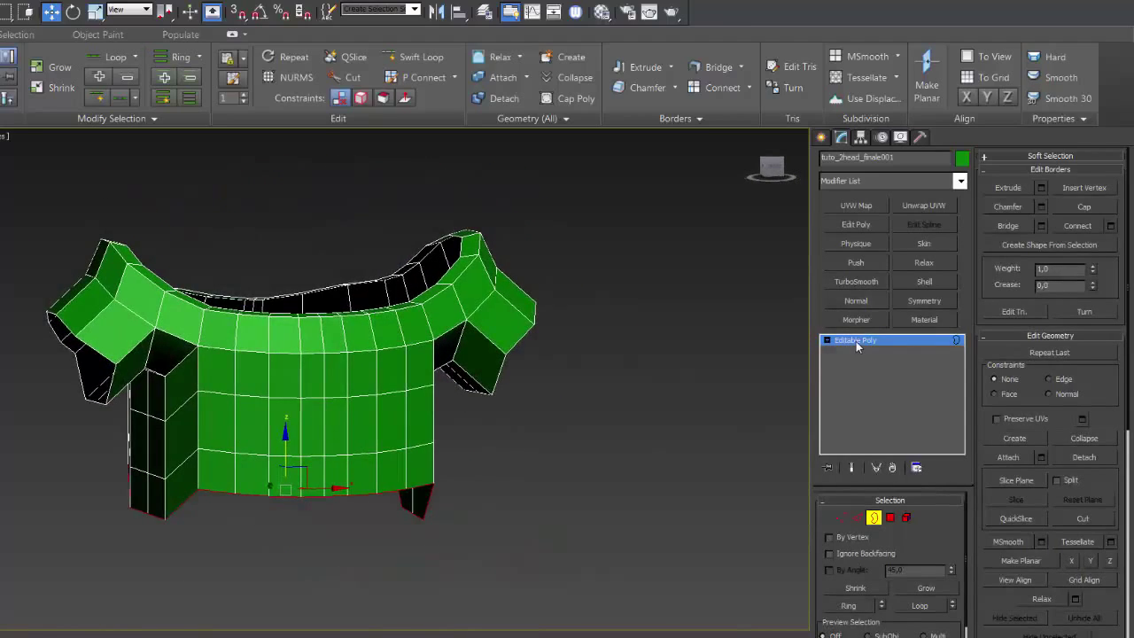
- Unhide all objects, then hide everything except the robe
left_click(858, 341)
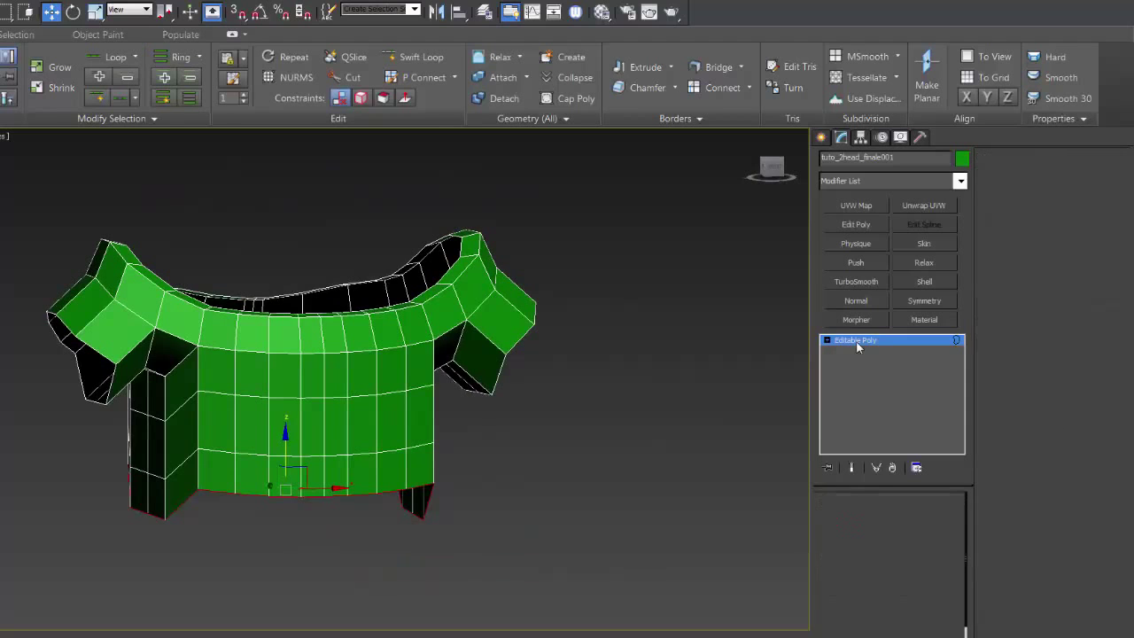
right_click(467, 358)
left_click(485, 282)
left_click(509, 385)
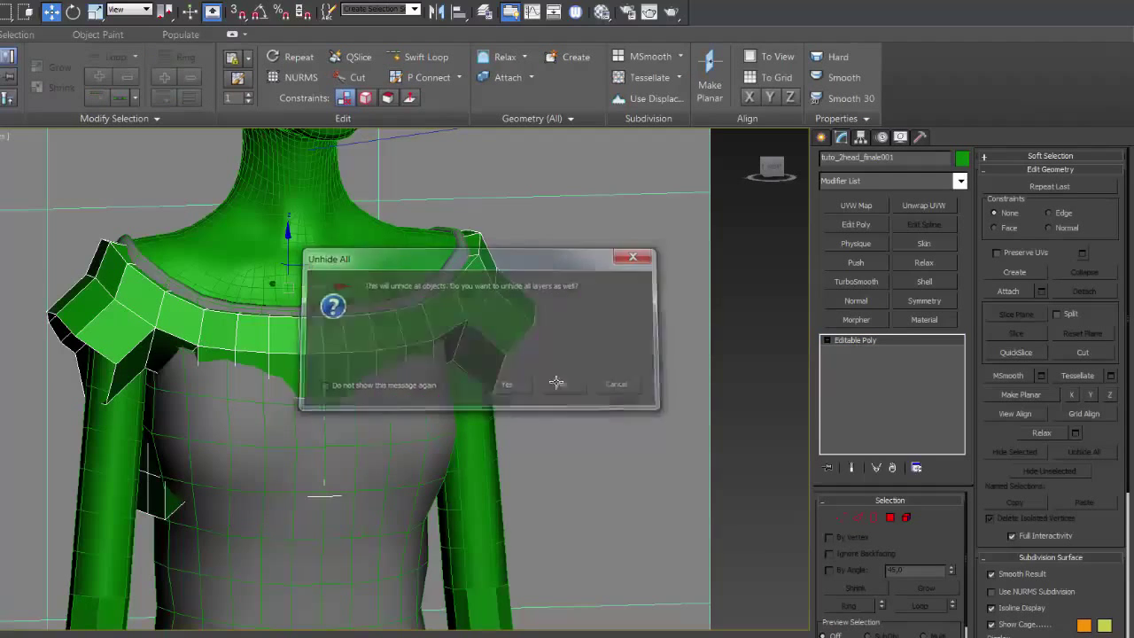
right_click(417, 392)
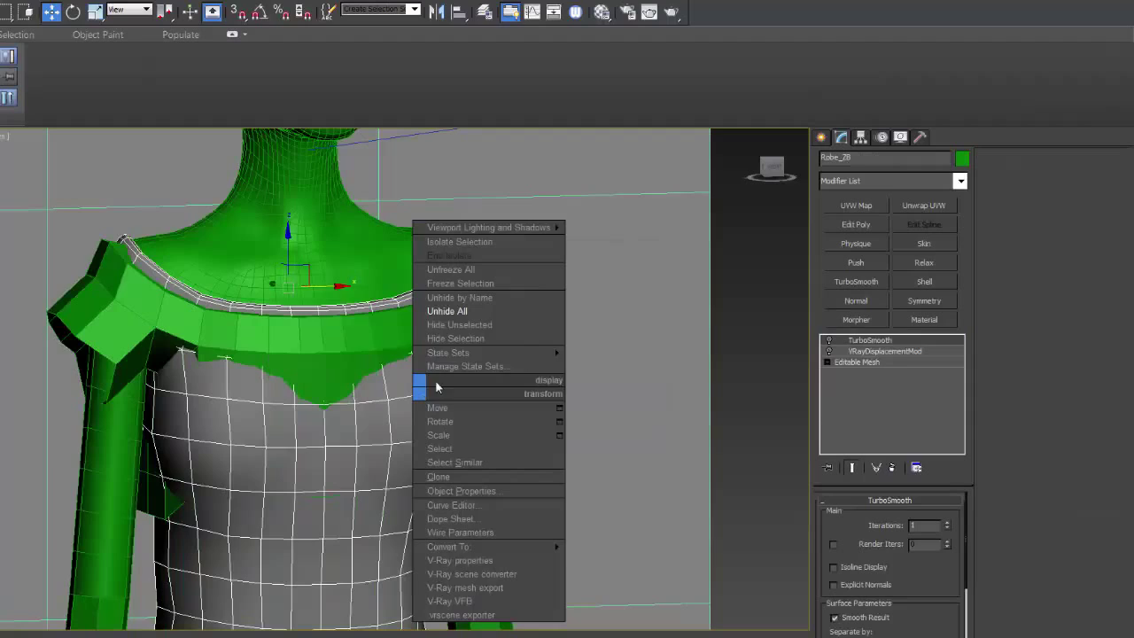
left_click(443, 326)
- Zoom in on the robe's armhole and neck, then select its base Editable Mesh in the stack
scroll(394, 397, "up", 5)
middle_click_drag(395, 396, 299, 357, "alt")
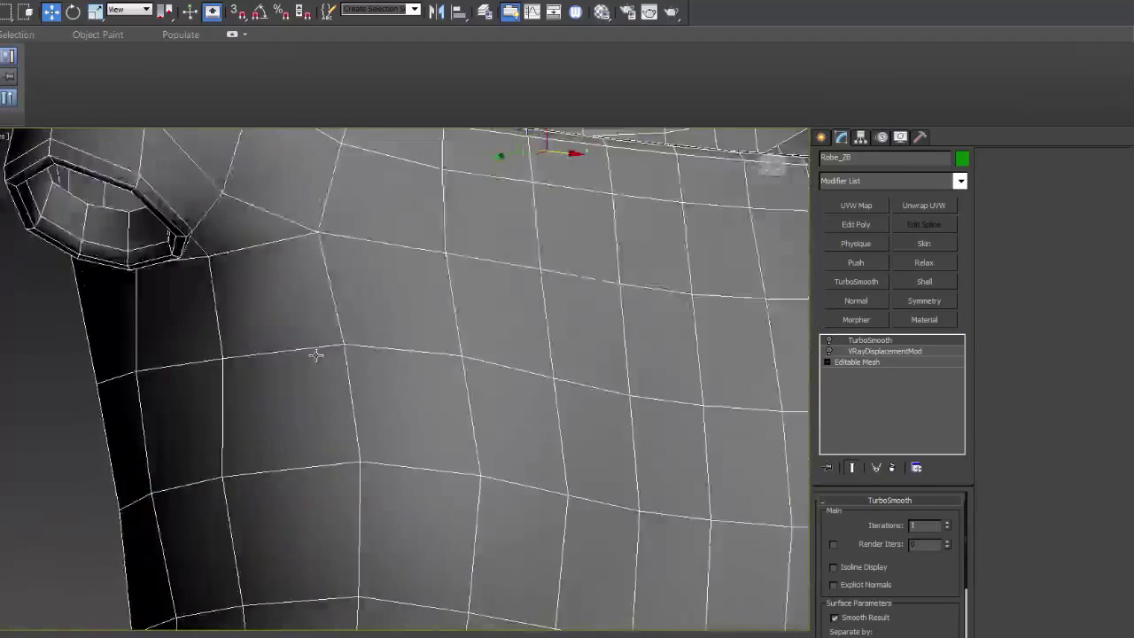
middle_click_drag(283, 287, 246, 319, "alt")
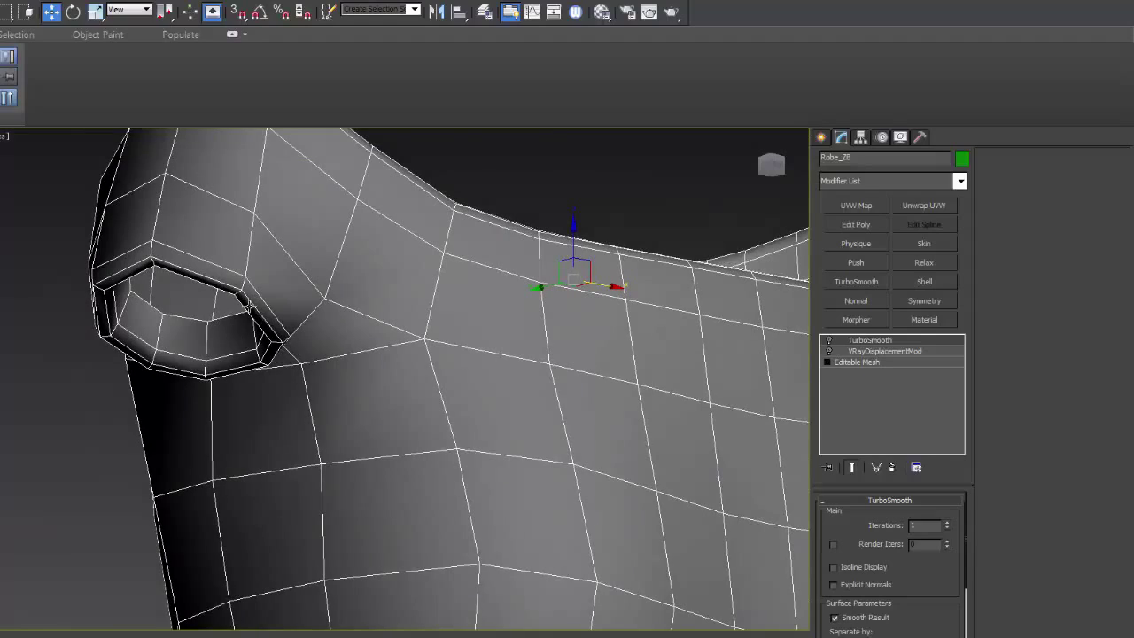
scroll(248, 307, "up", 3)
mouse_move(258, 316)
middle_mouse_down("alt")
mouse_move(157, 358)
mouse_move(149, 346)
mouse_move(210, 361)
middle_mouse_up("alt")
scroll(150, 346, "down", 3)
scroll(217, 368, "up", 2)
scroll(239, 345, "up", 2)
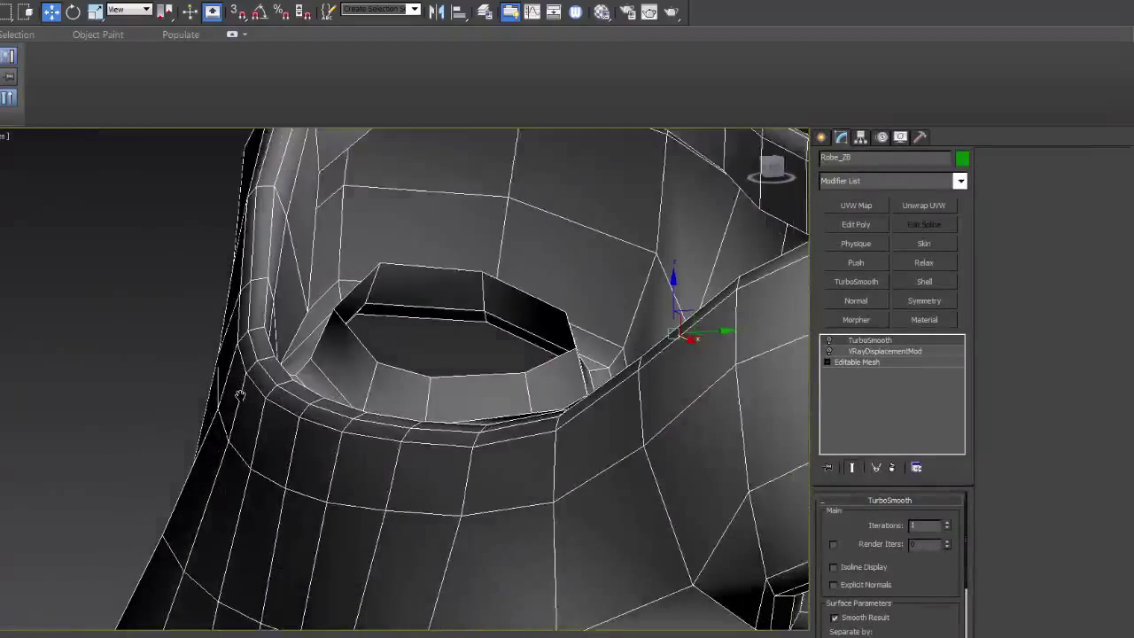
scroll(266, 353, "up", 2)
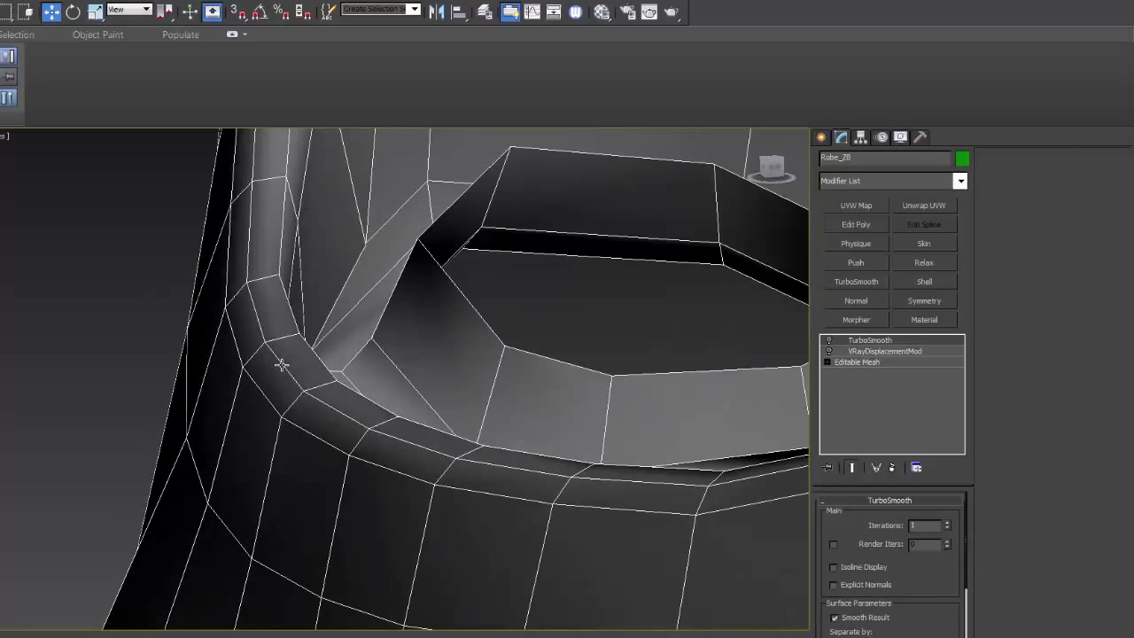
middle_click_drag(280, 364, 302, 382)
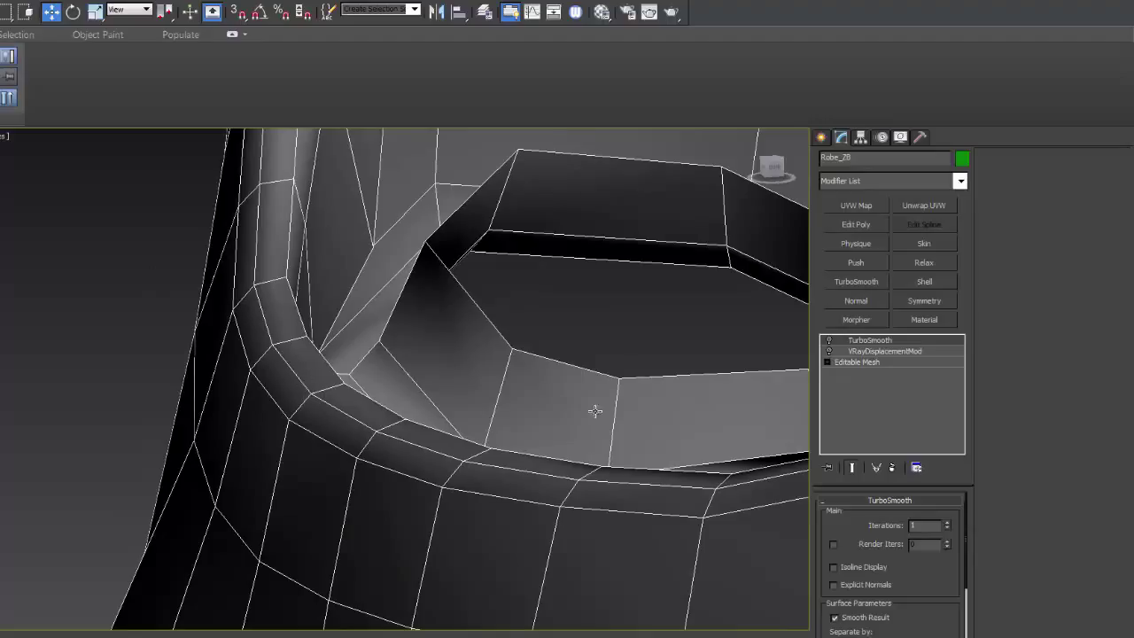
left_click(875, 362)
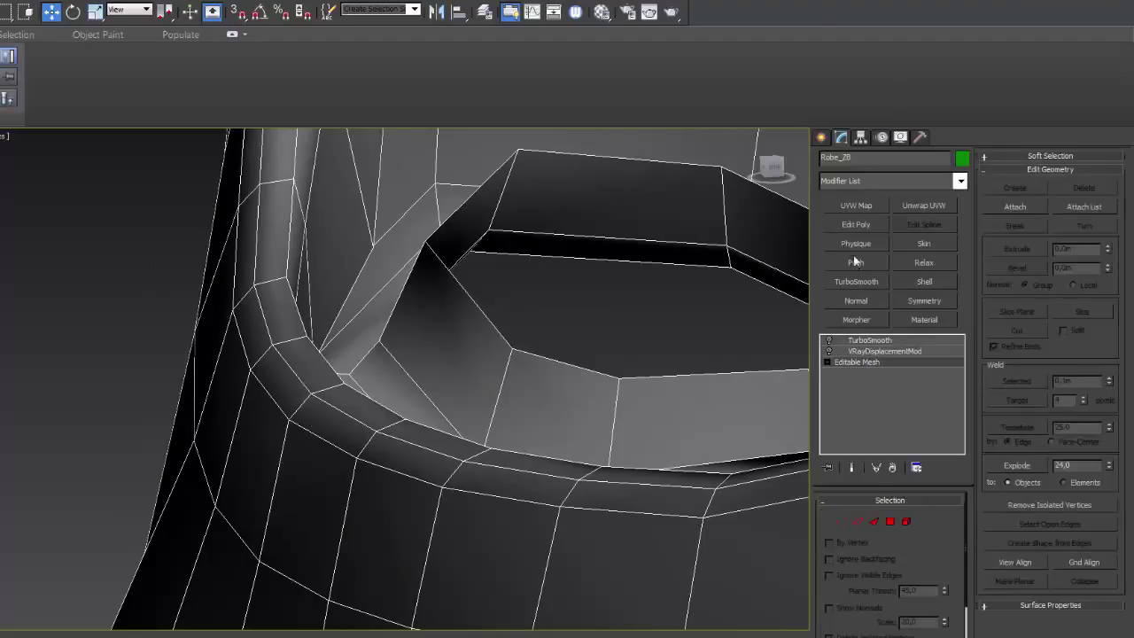
- Add Edit Poly to the robe and chamfer the neckline edge loop into two parallel loops
left_click(857, 226)
left_click(1019, 173)
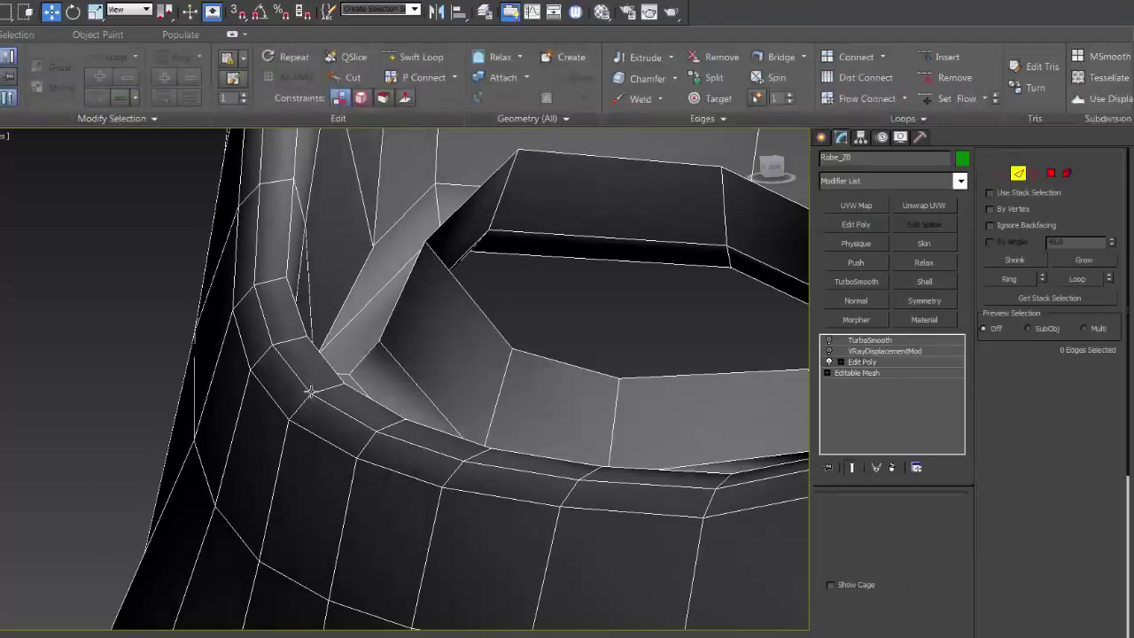
left_click(330, 405)
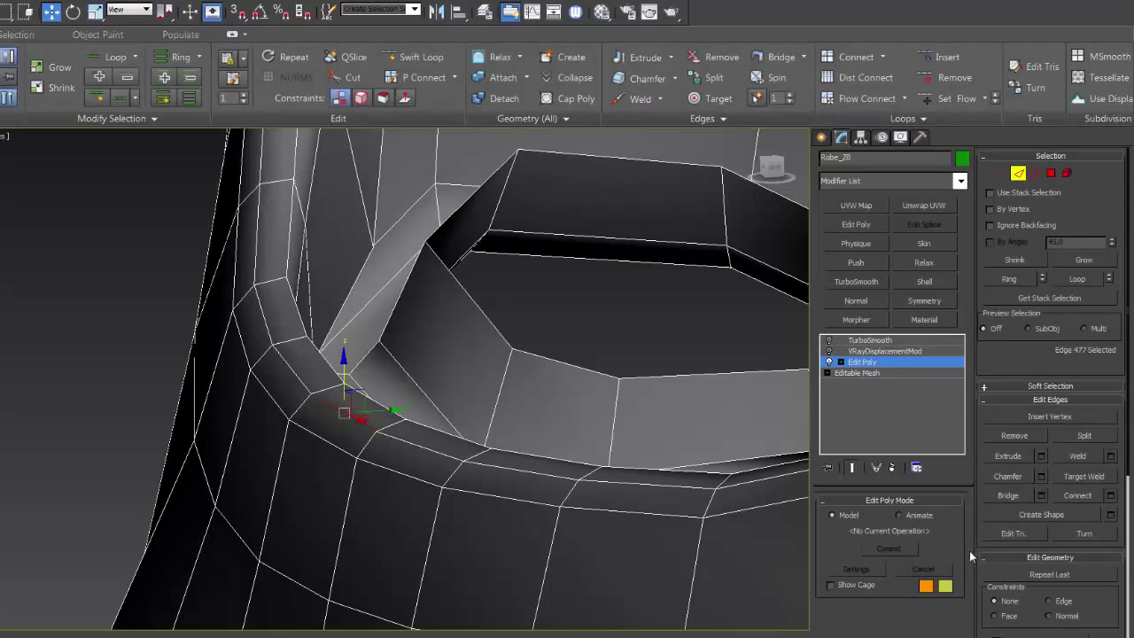
left_click(1080, 282)
key("ctrl+shift+c")
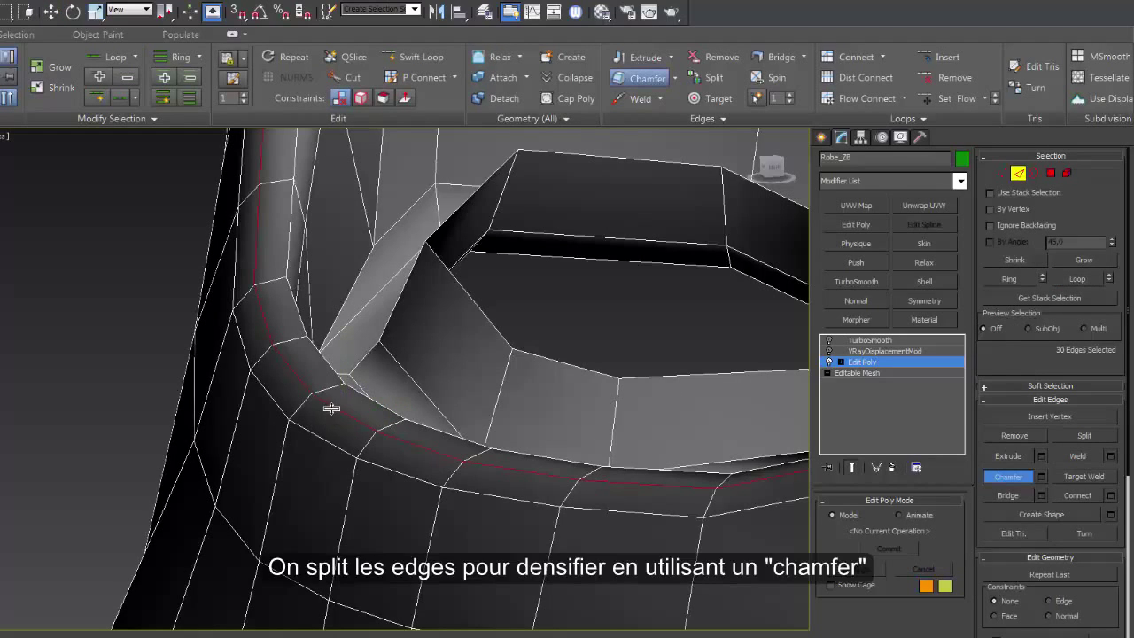
left_click_drag(331, 407, 341, 401)
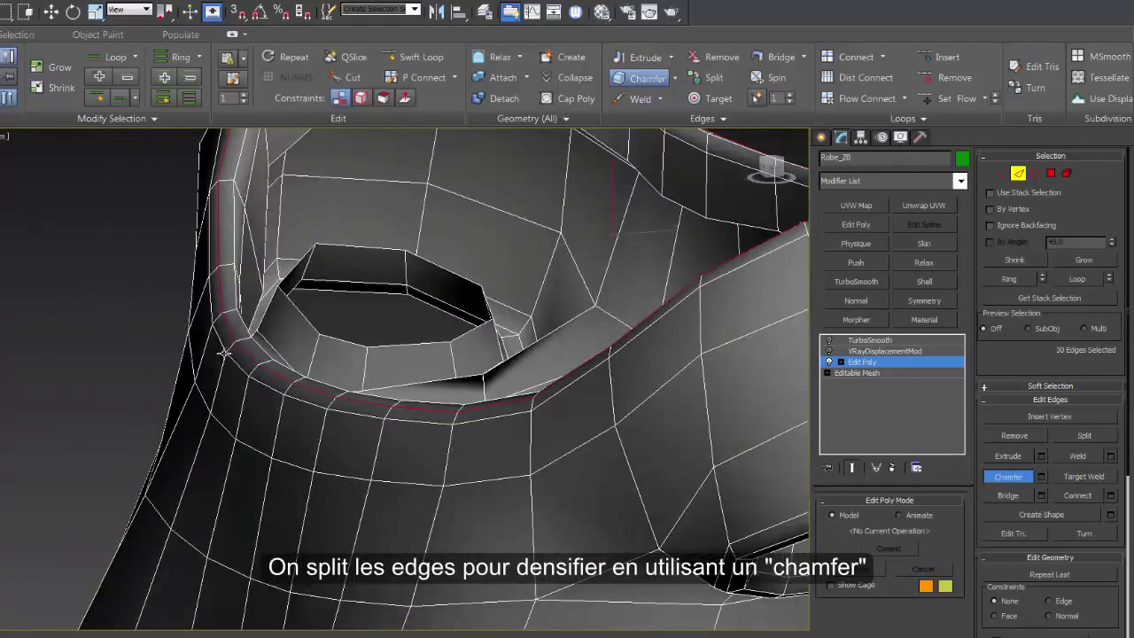
- Check the whole neck opening, switch to Move, and choose Unhide All
mouse_move(224, 353)
middle_mouse_down("alt")
mouse_move(309, 372)
mouse_move(558, 252)
middle_mouse_up("alt")
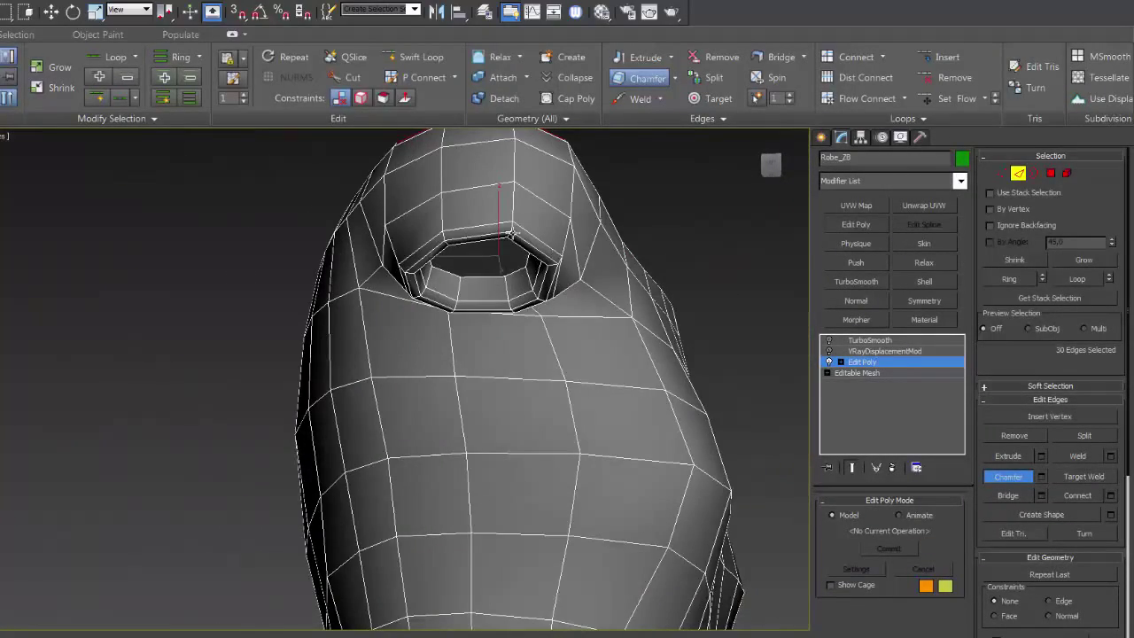
scroll(511, 234, "down", 3)
middle_click_drag(511, 234, 517, 300, "alt")
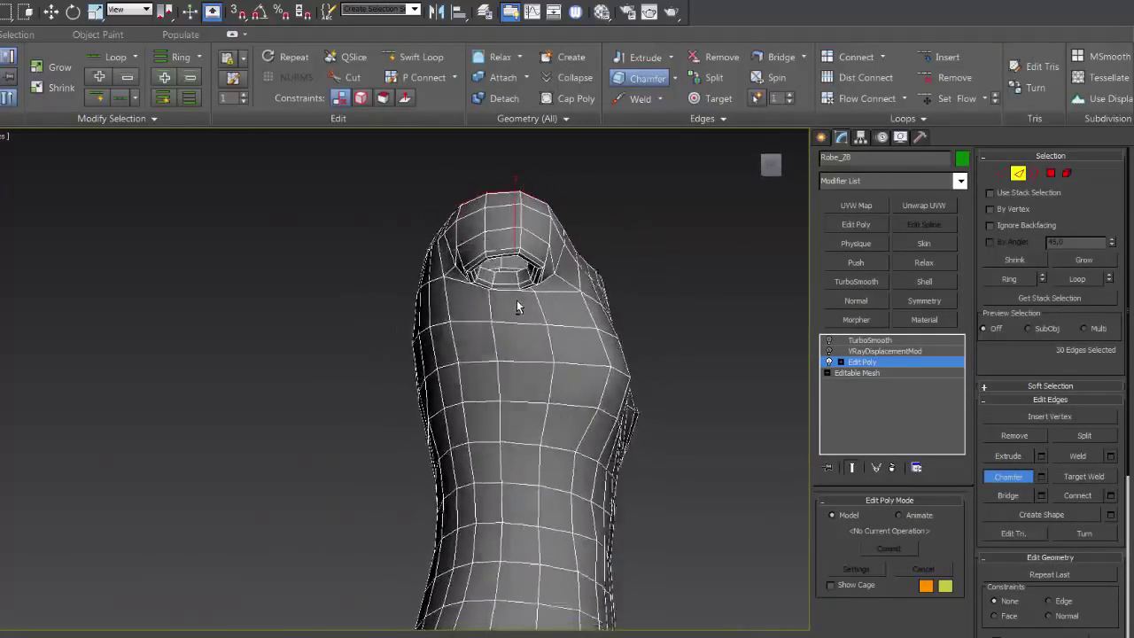
scroll(514, 297, "up", 2)
scroll(493, 295, "up", 4)
key("w")
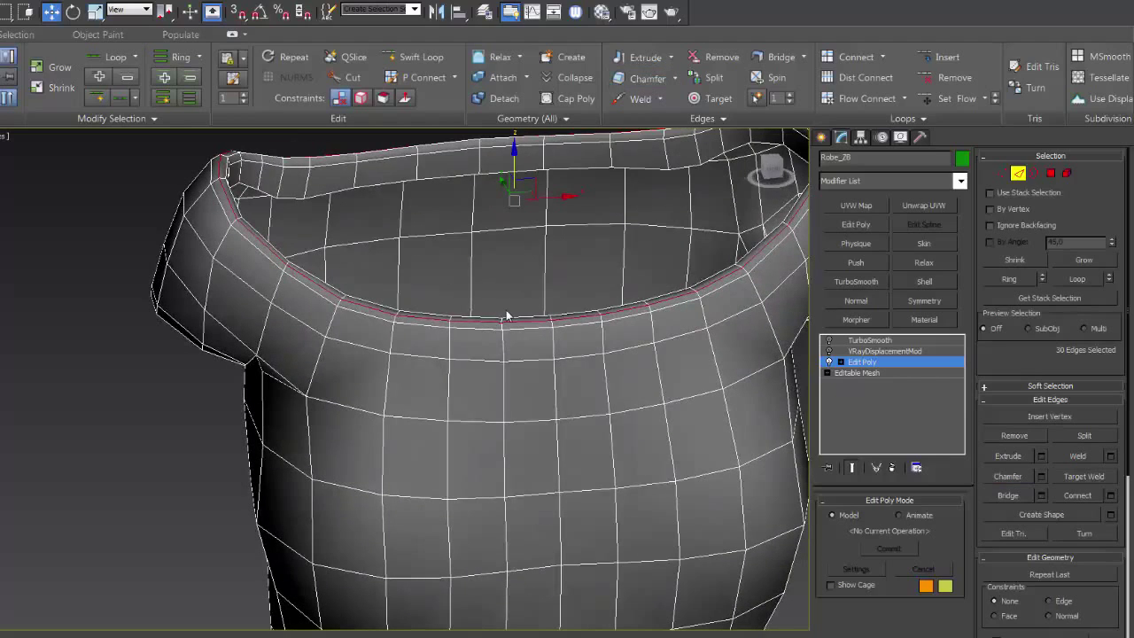
right_click(506, 310)
left_click(538, 229)
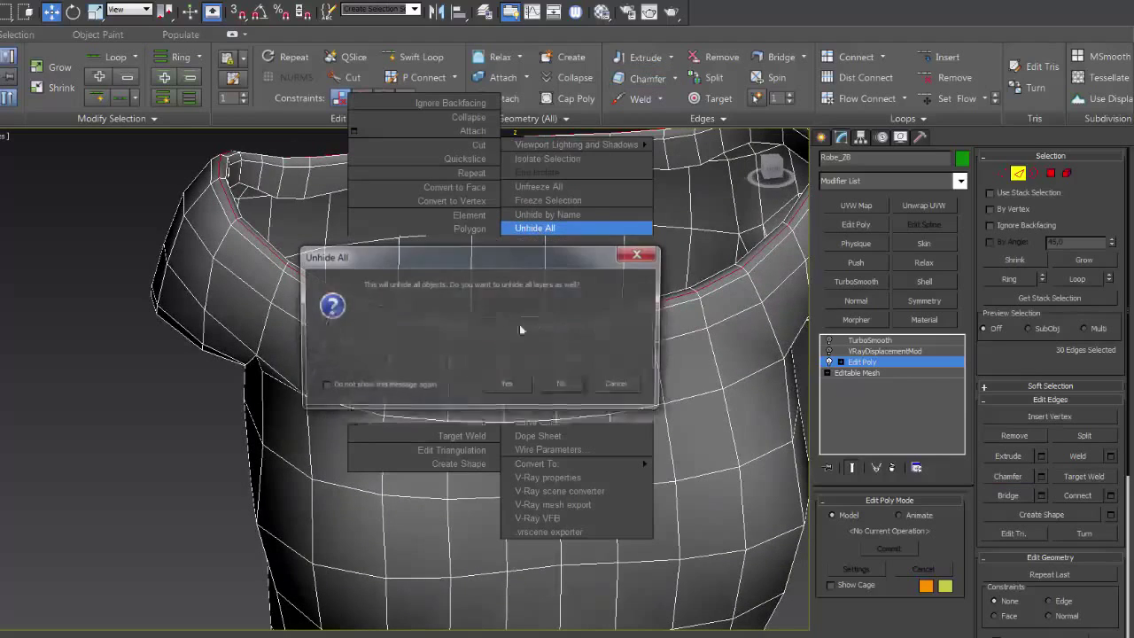
- Unhide objects without their layers, then hide the green shoulder pieces
left_click(562, 386)
middle_click_drag(423, 359, 400, 357, "alt")
scroll(400, 357, "down", 2)
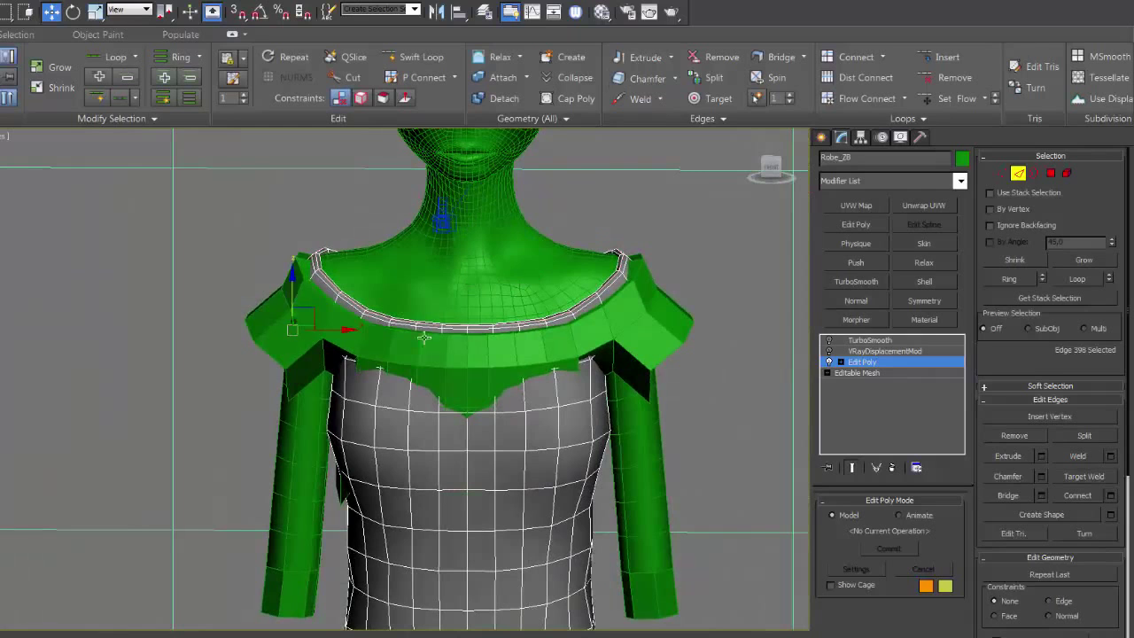
left_click(855, 362)
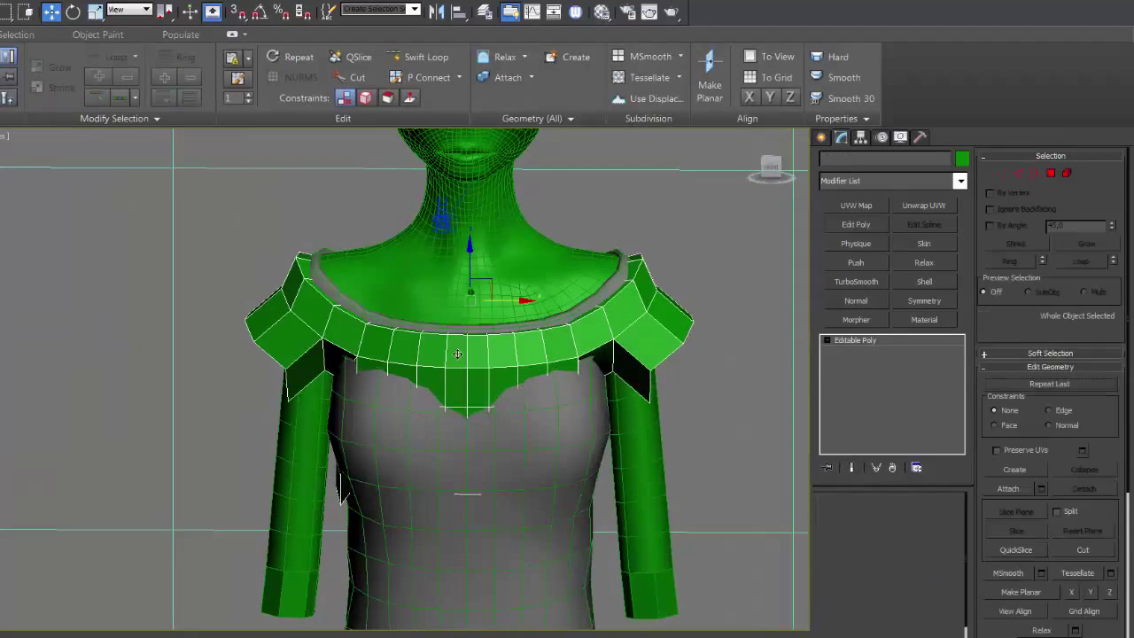
right_click(490, 348)
left_click(494, 299)
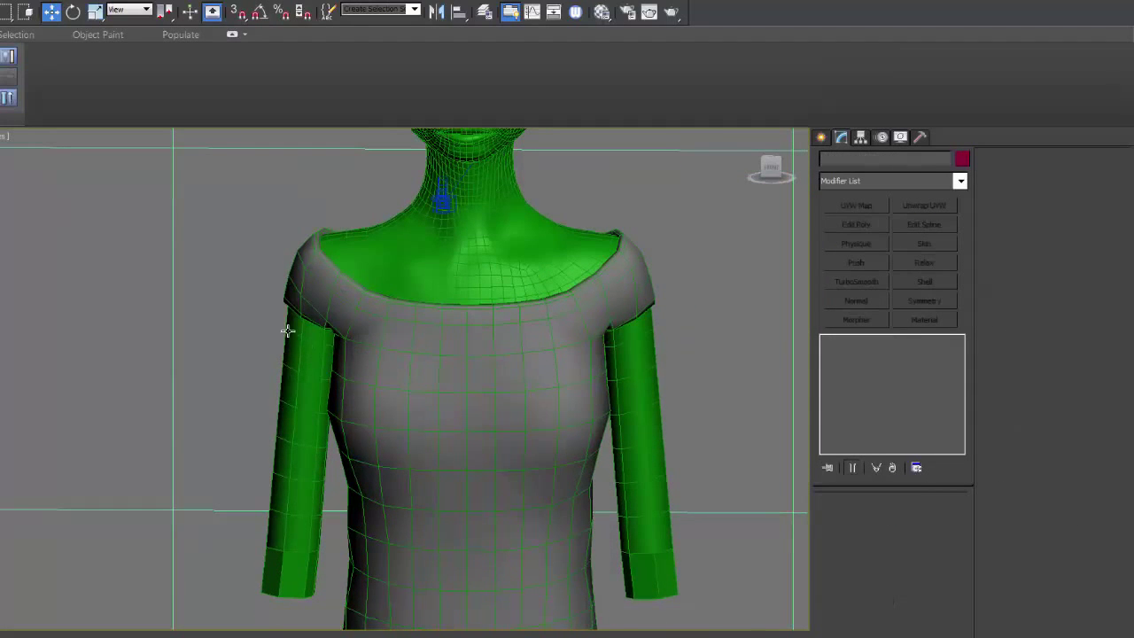
- Select the robe's arm object and bring up the portrait reference window
left_click(290, 327)
middle_click_drag(320, 404, 315, 407, "alt")
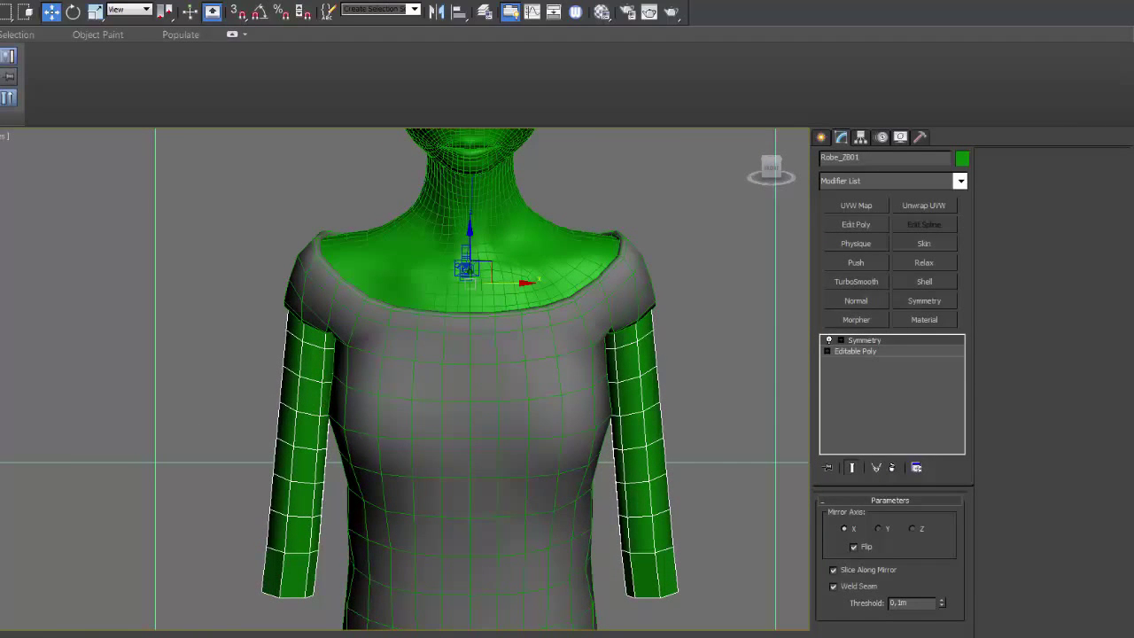
key("alt+Tab")
left_click_drag(202, 25, 199, 12)
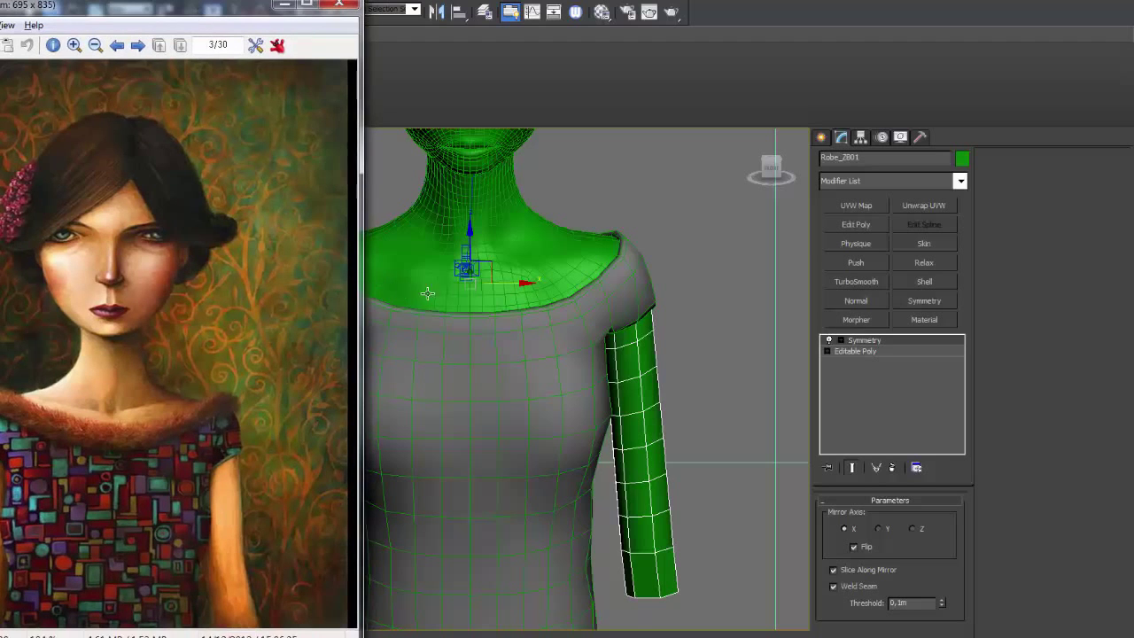
- Zoom around the neck, chest and both arms to compare with the portrait, then select the robe torso
middle_click_drag(428, 294, 470, 309)
scroll(540, 328, "down", 2)
scroll(552, 348, "down", 2)
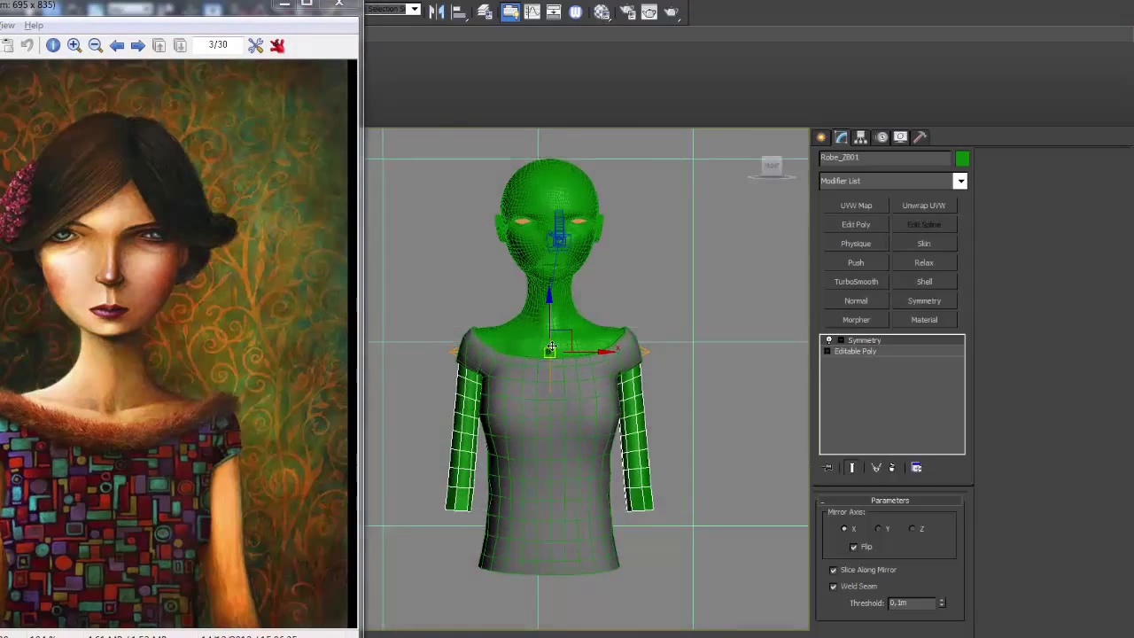
middle_click_drag(552, 347, 515, 355)
scroll(496, 381, "up", 2)
scroll(464, 417, "up", 2)
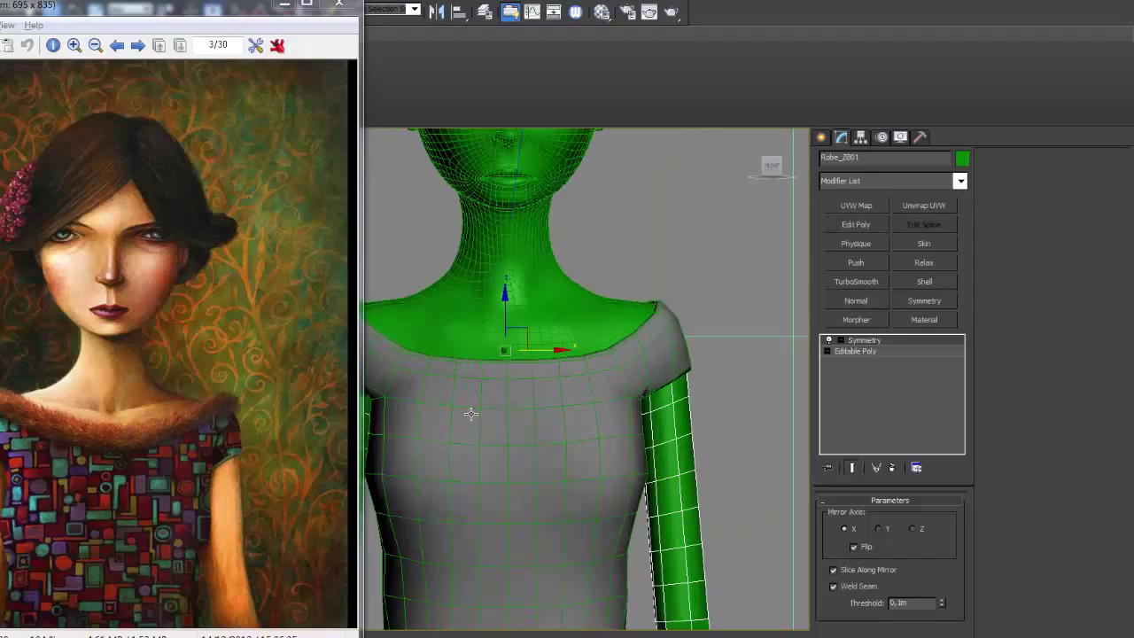
middle_click_drag(481, 411, 531, 404)
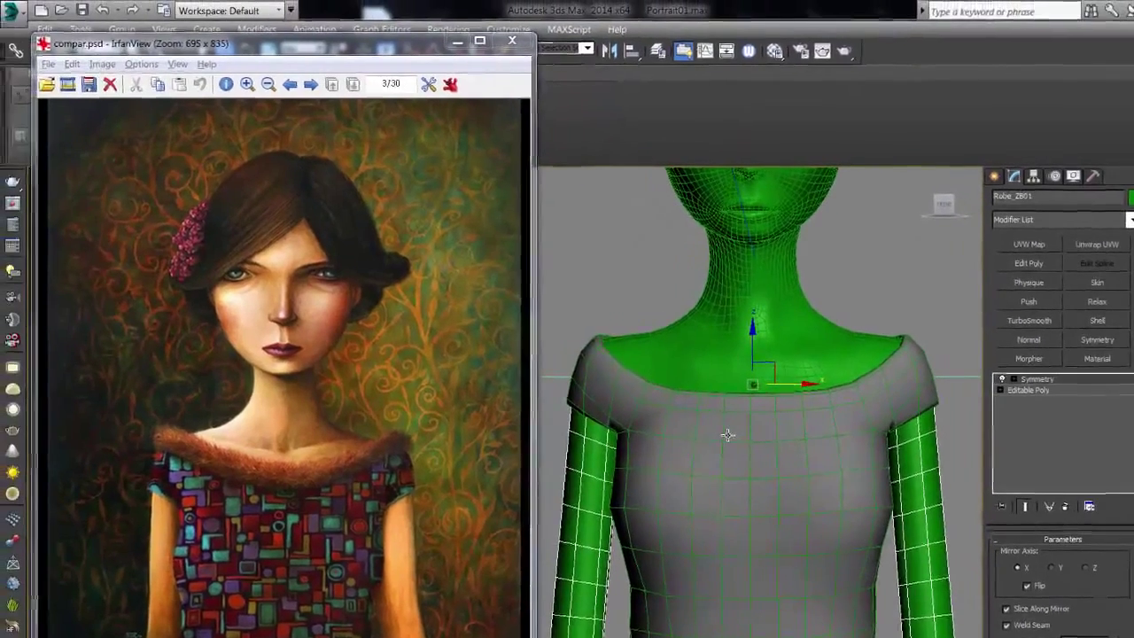
left_click(680, 440)
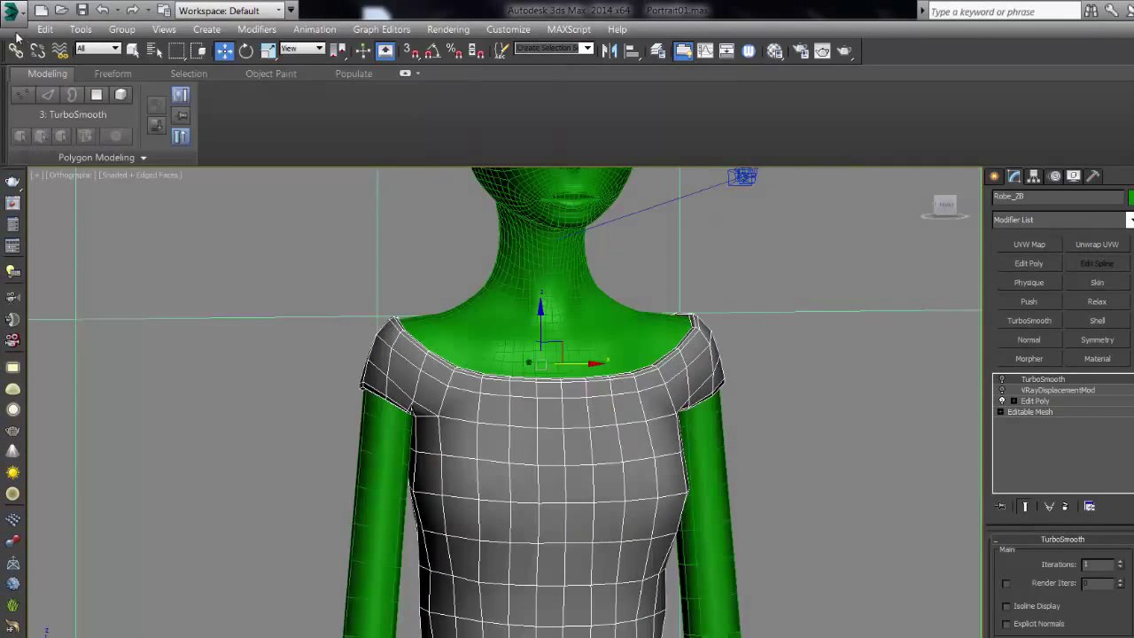
- Start a full-scene export, choose the OBJ exporter, then cancel it
left_click(12, 11)
left_click(104, 279)
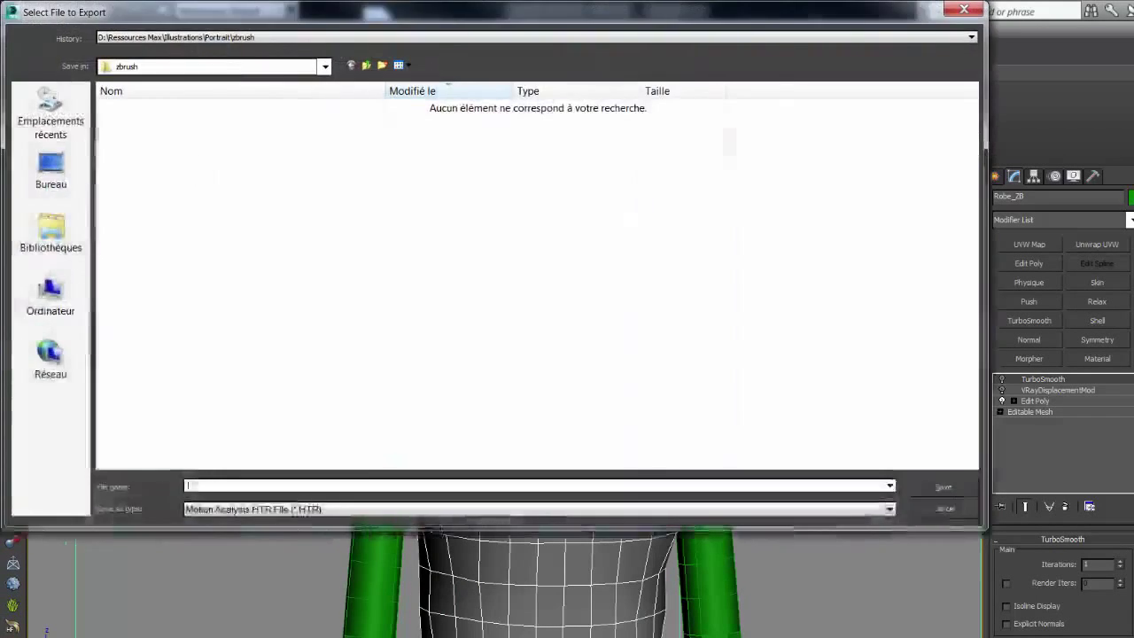
left_click(266, 509)
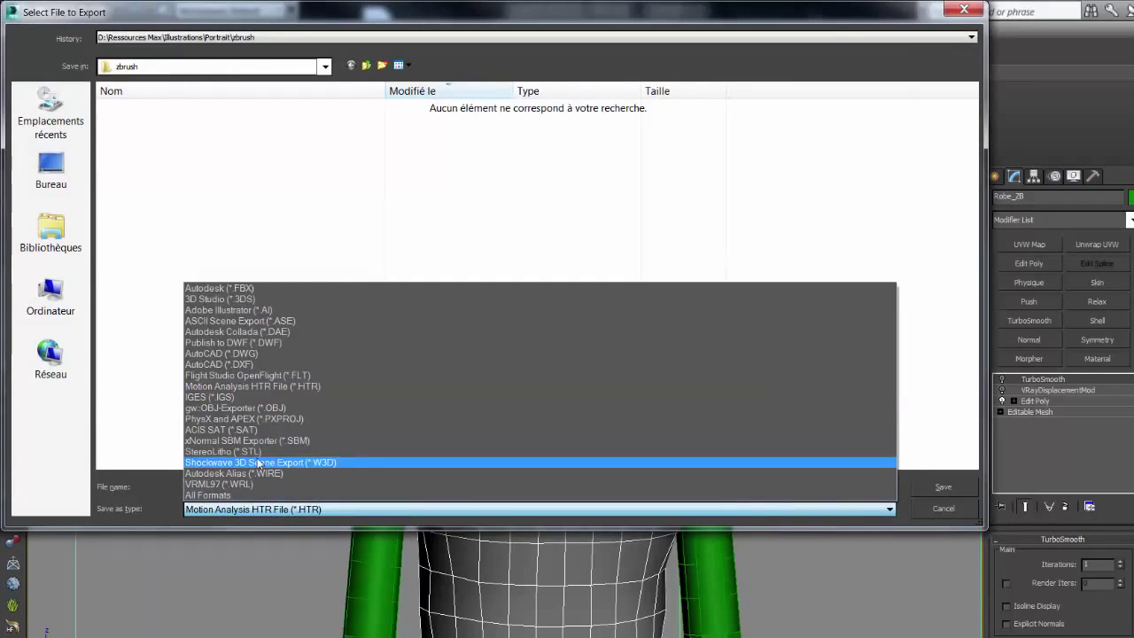
left_click(245, 410)
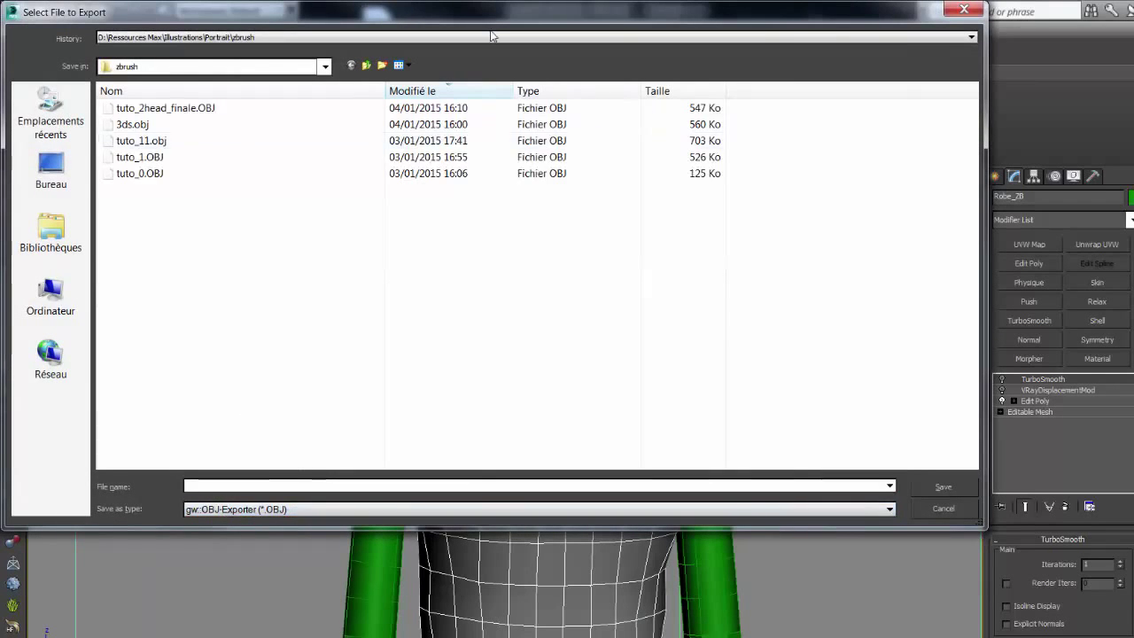
left_click(945, 11)
- Export Selected the robe as OBJ file robe_base using the ZBrush preset
left_click(14, 13)
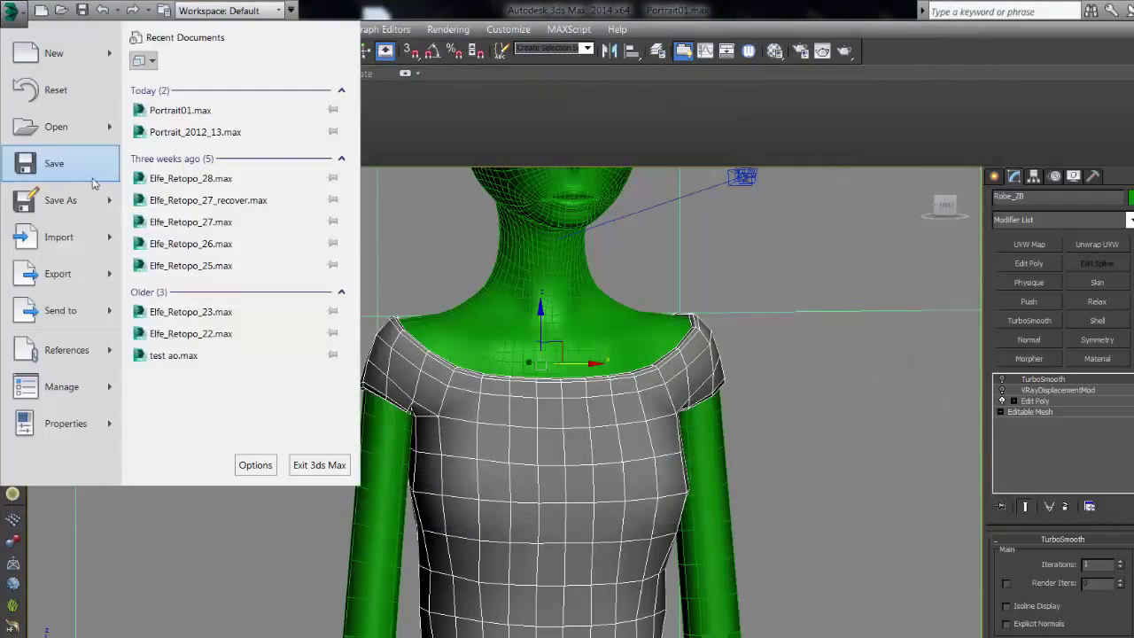
mouse_move(58, 274)
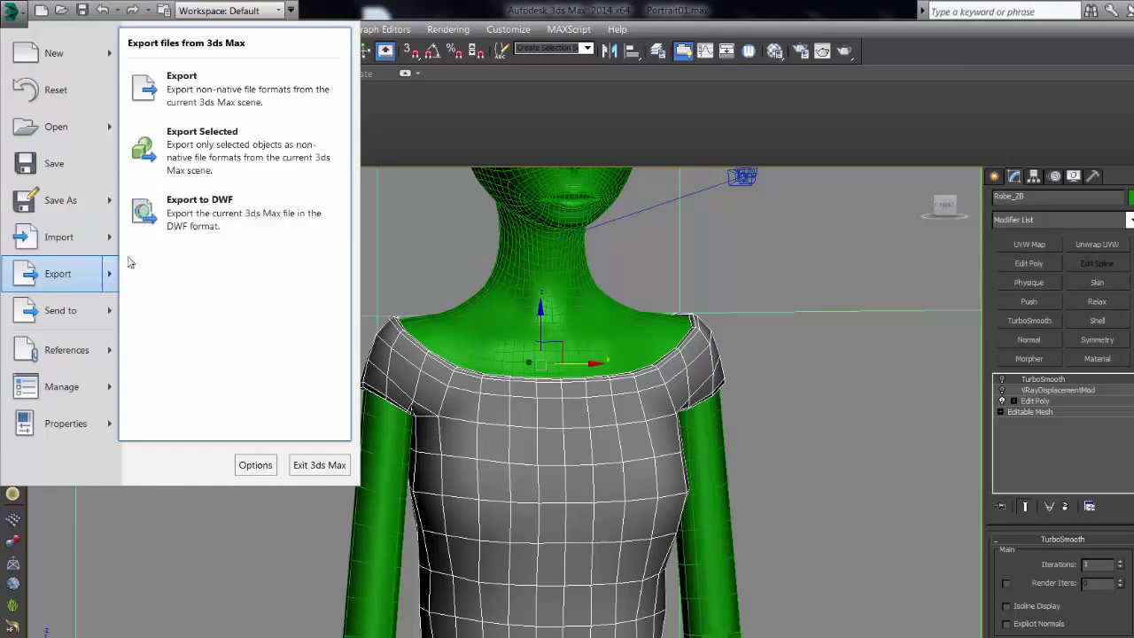
left_click(182, 164)
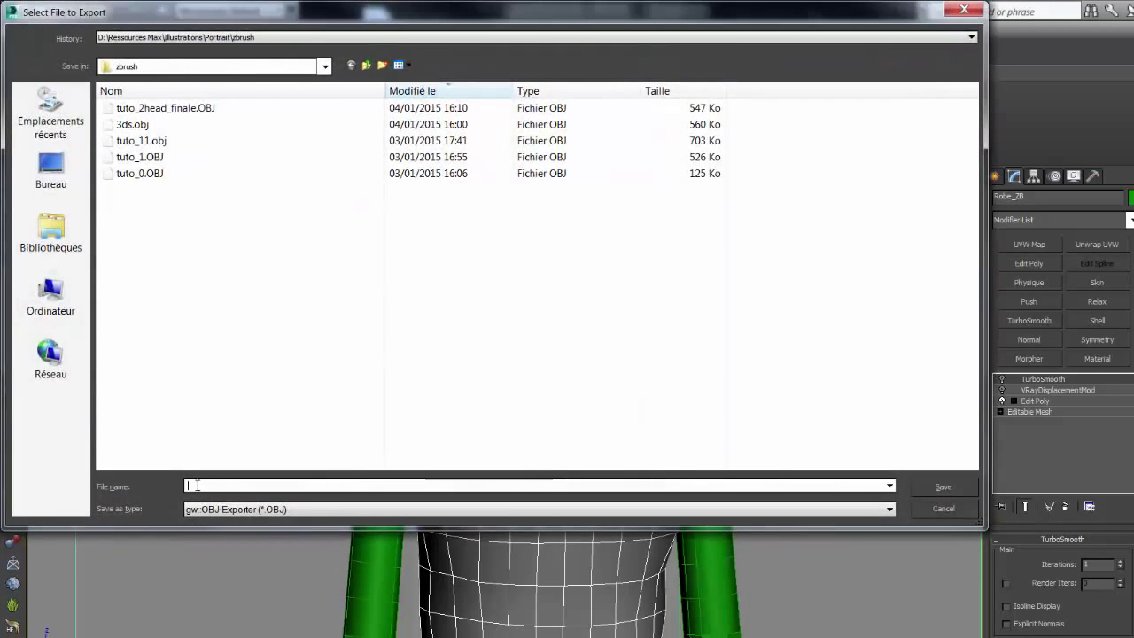
type("Robe_")
key("Return")
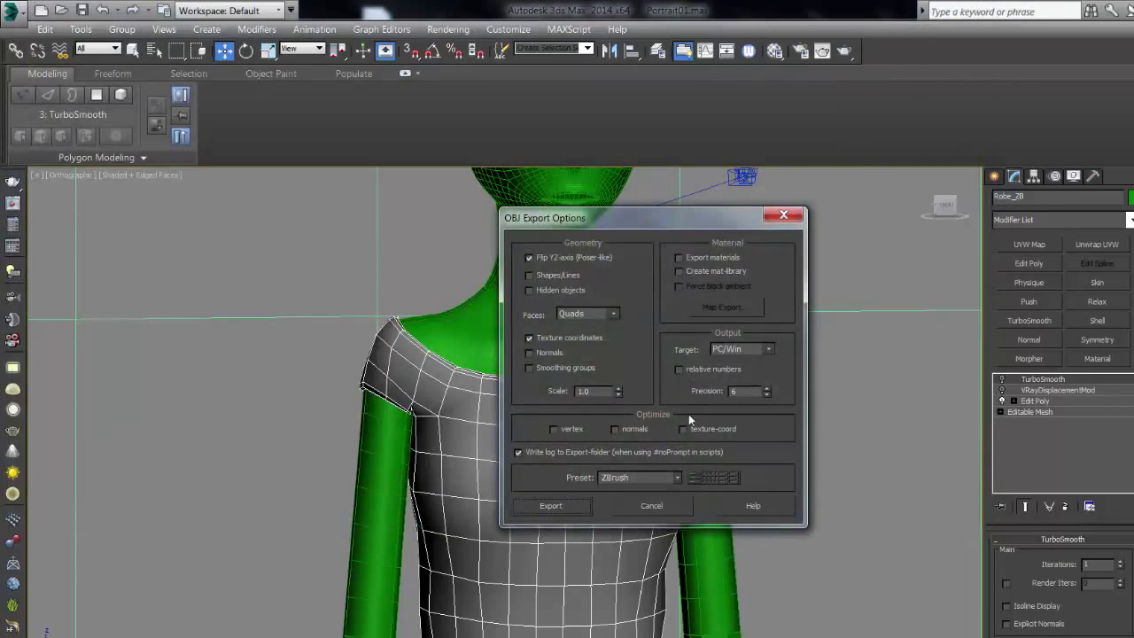
left_click(547, 506)
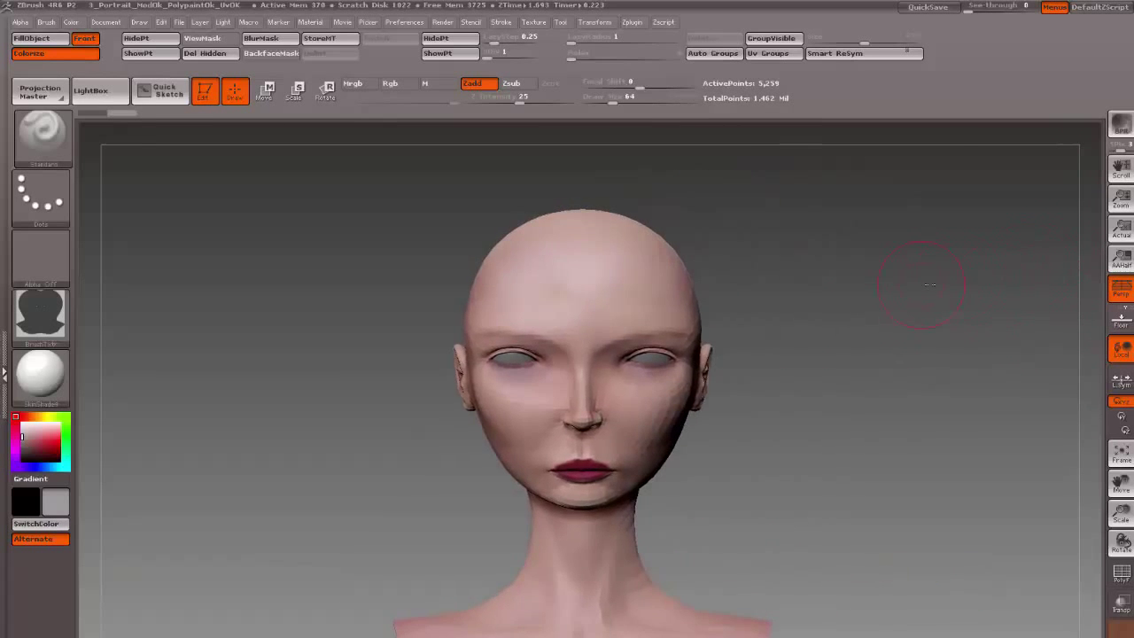
- Import robe_base.obj into ZBrush as its own tool
left_click_drag(1031, 261, 1053, 281)
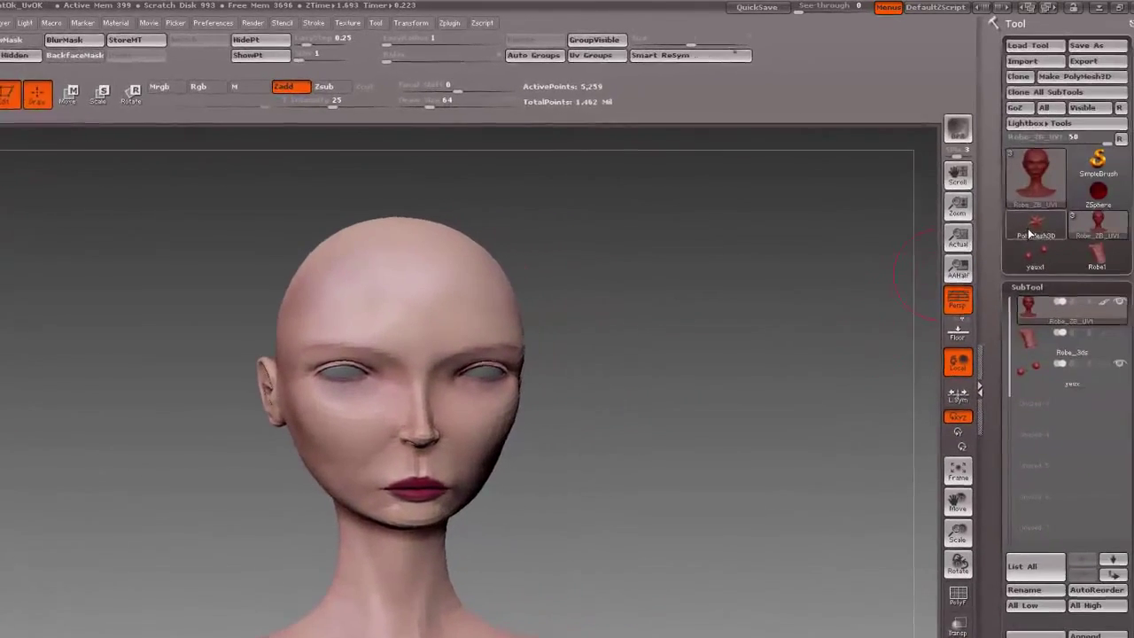
left_click(1020, 175)
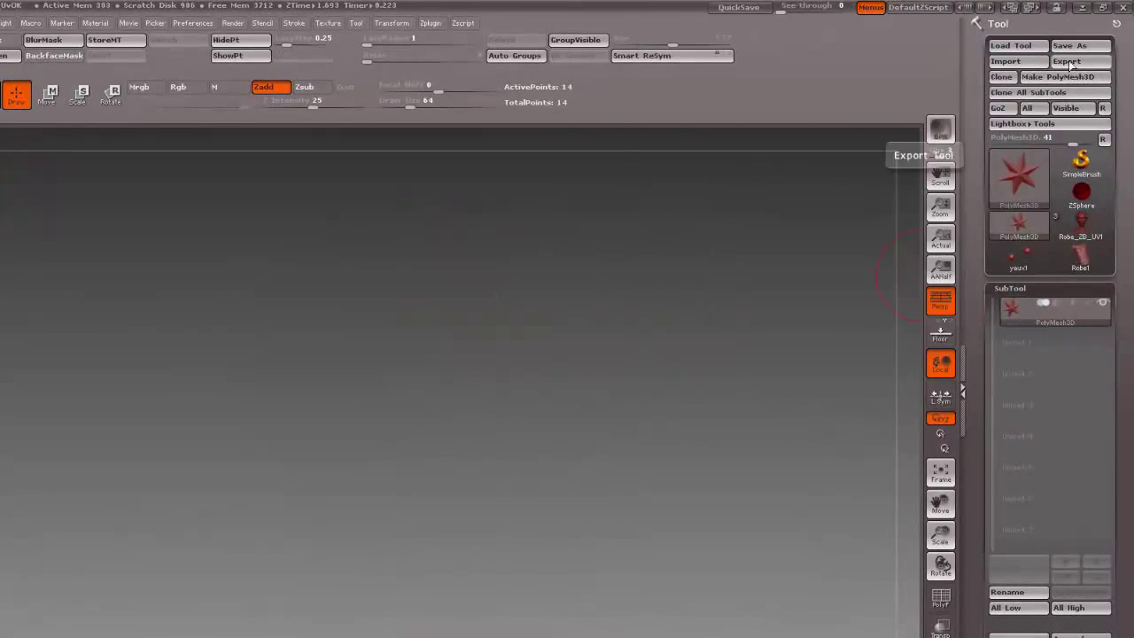
left_click(1006, 64)
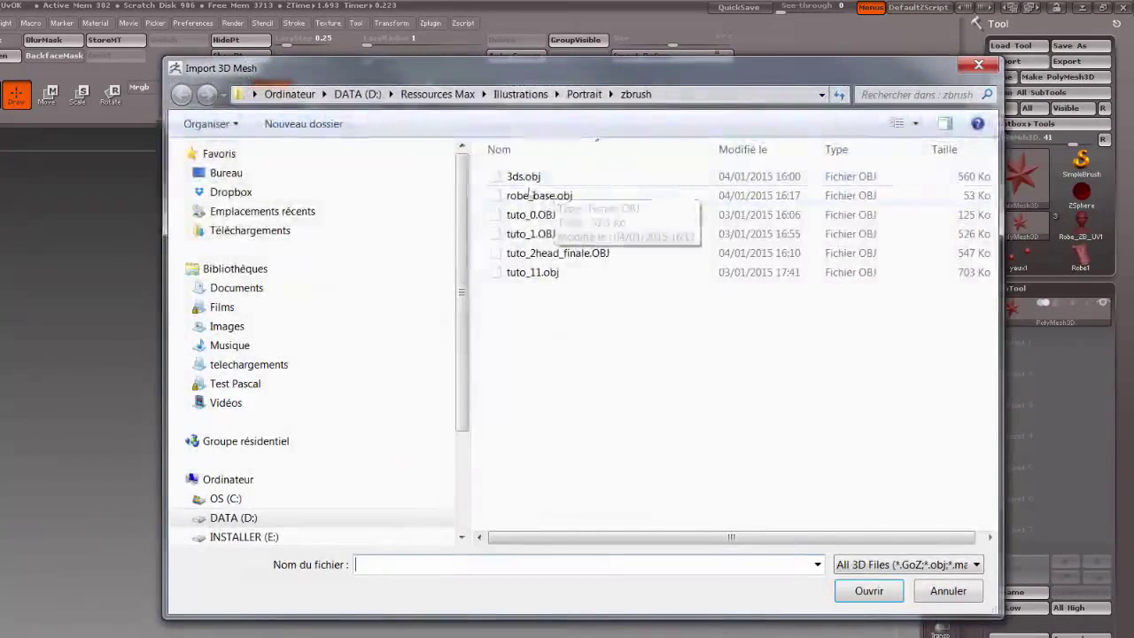
left_click(750, 151)
double_click(542, 177)
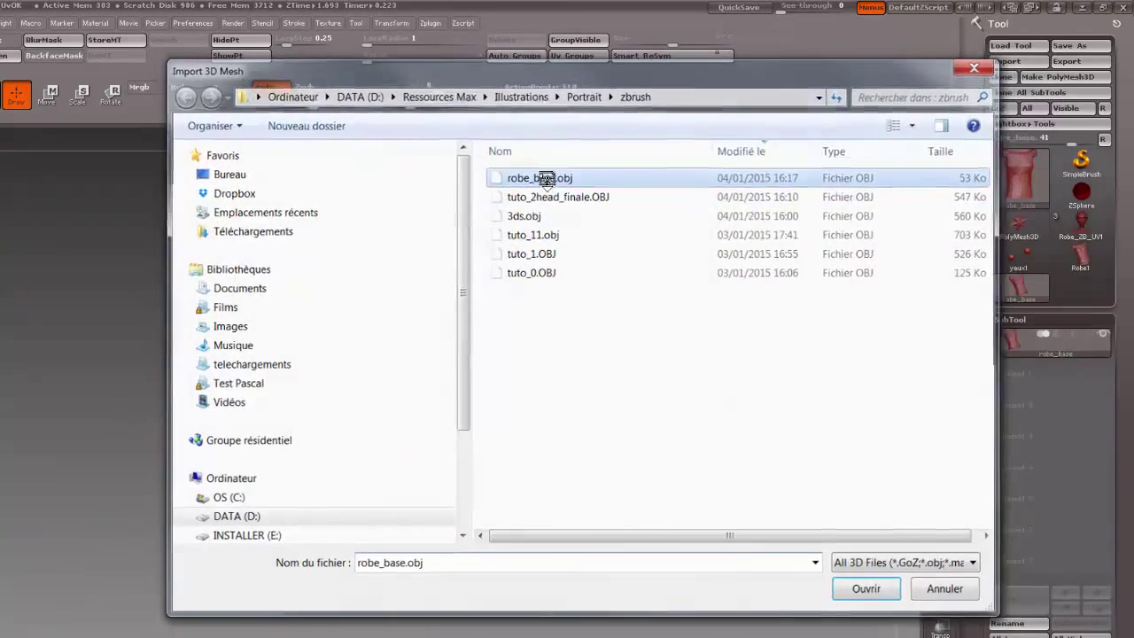
mouse_move(554, 434)
left_mouse_down()
mouse_move(473, 448)
mouse_move(167, 368)
mouse_move(779, 370)
left_mouse_up()
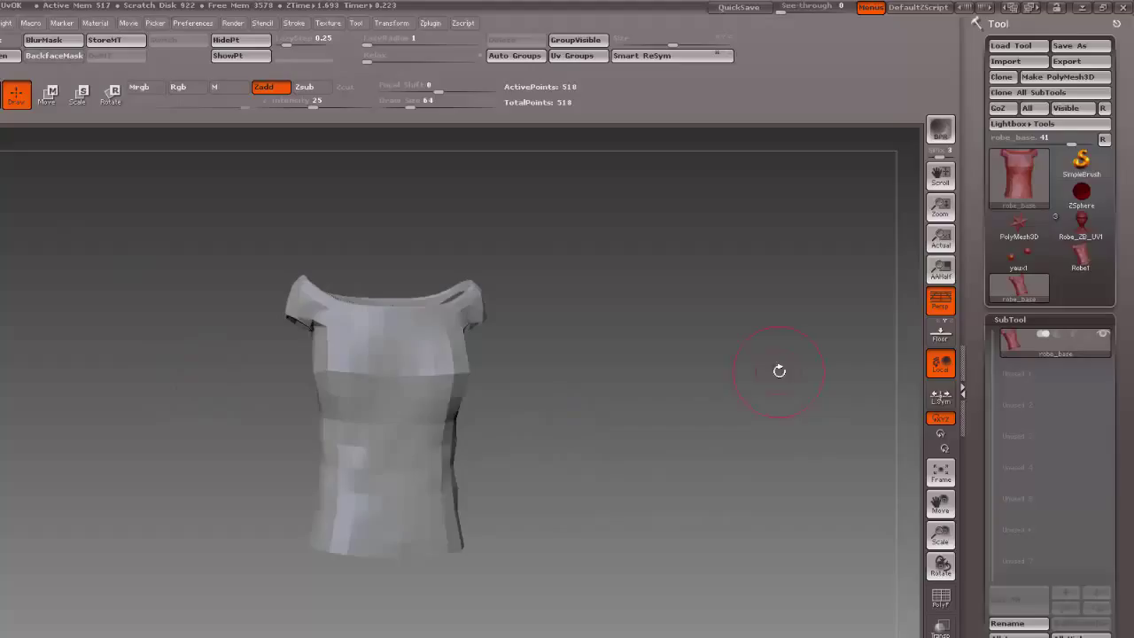
- Put the Robe_ZB_UV1 bust on the canvas and open the SubTool Append list
left_click(1072, 262)
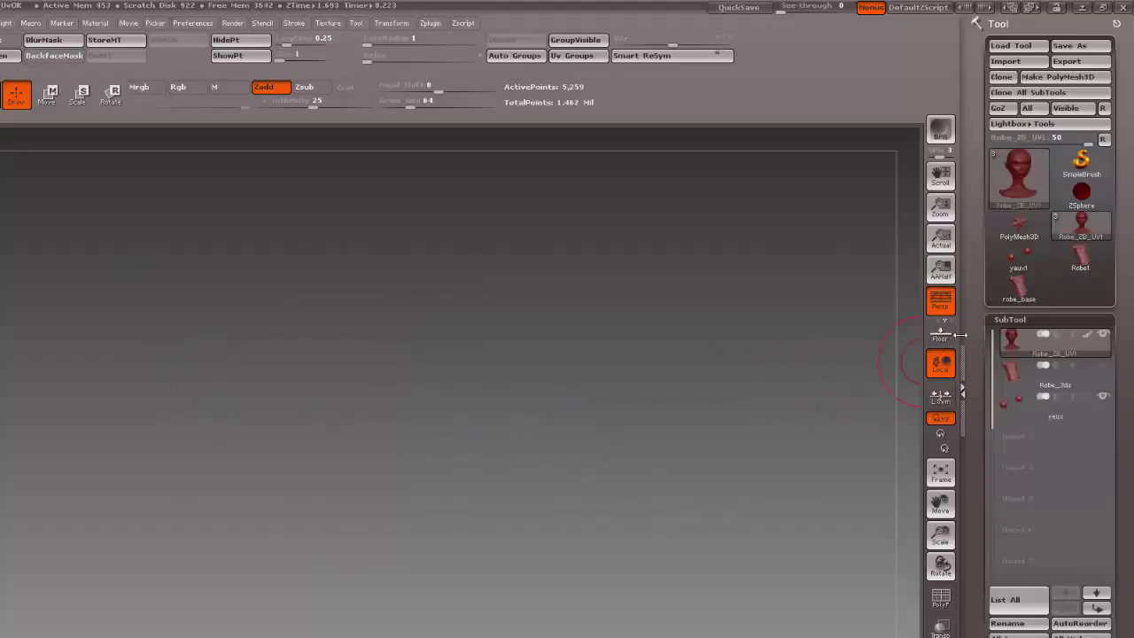
left_click_drag(399, 381, 679, 410)
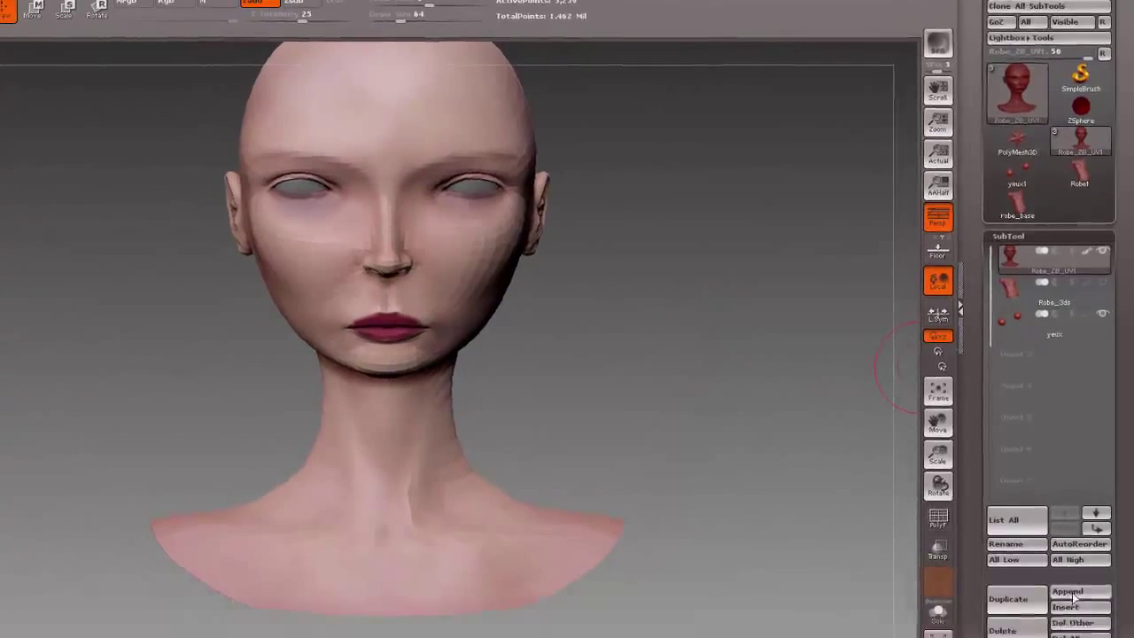
left_click(1072, 595)
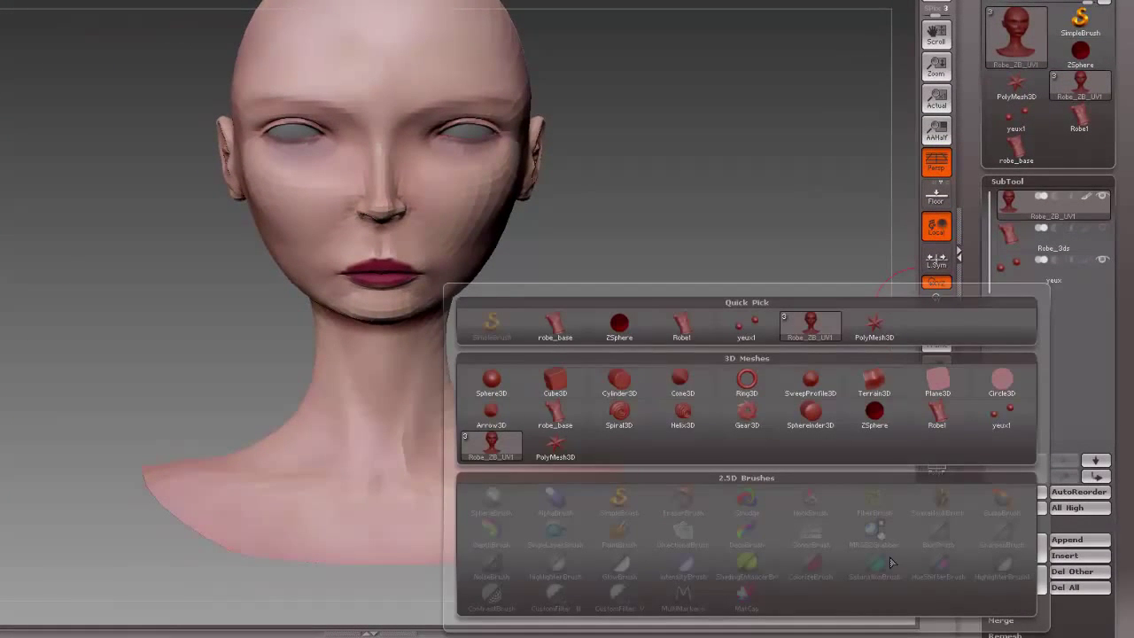
- Append Robe1 to the bust and toggle D/Shift+D to preview its smoothing
left_click(683, 335)
mouse_move(679, 334)
left_mouse_down("alt")
mouse_move(679, 172)
mouse_move(705, 222)
mouse_move(691, 203)
mouse_move(676, 213)
mouse_move(581, 214)
left_mouse_up("alt")
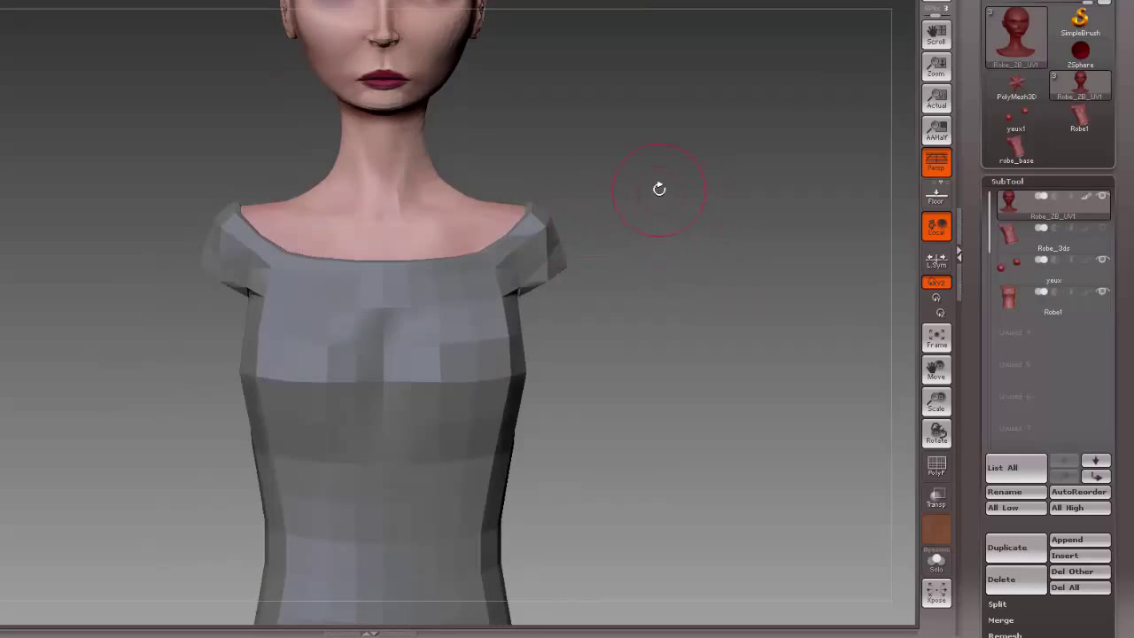
key("d")
key("shift+d")
key("d")
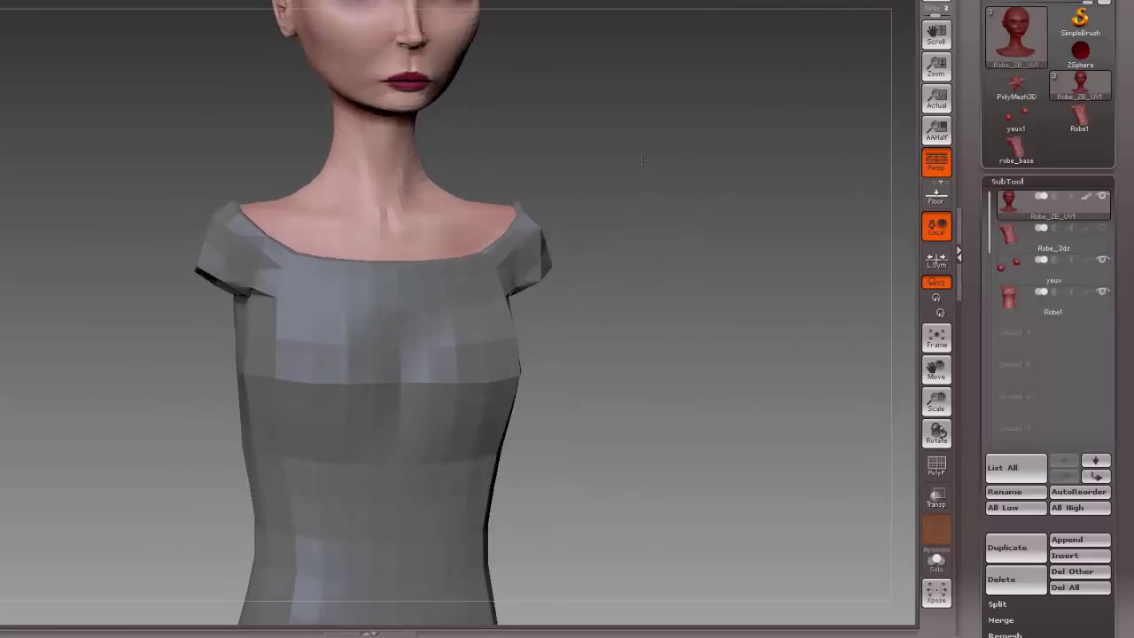
key("shift+d")
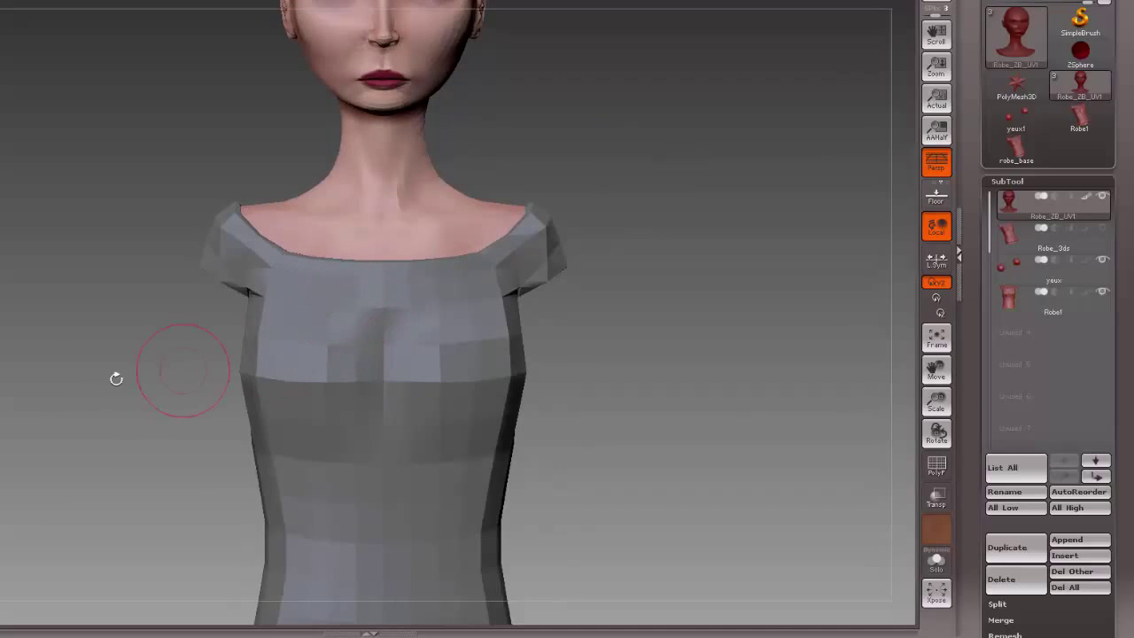
left_click_drag(92, 366, 79, 372)
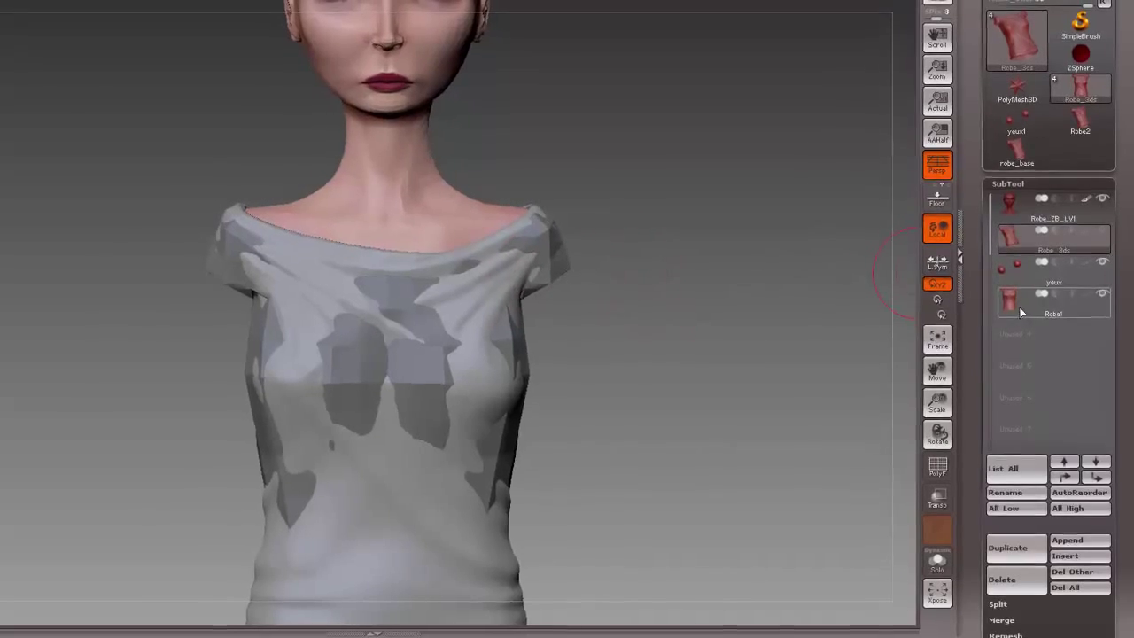
- Subdivide Robe1 three times with Ctrl+D to about 498,750 points and expand Geometry
left_click(1104, 229)
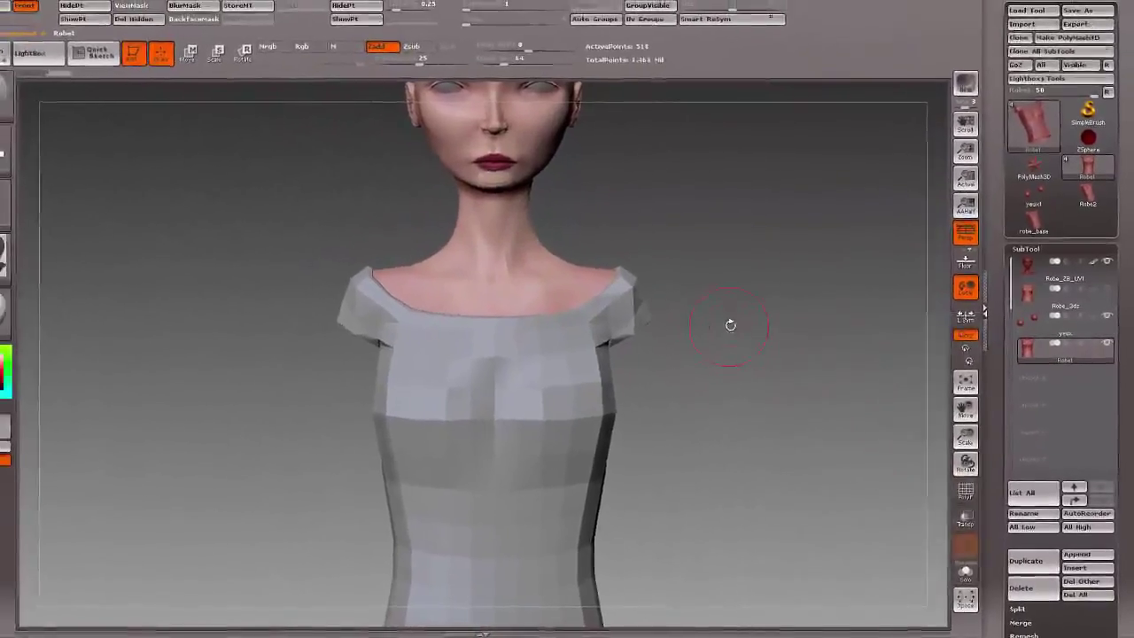
key("ctrl+d")
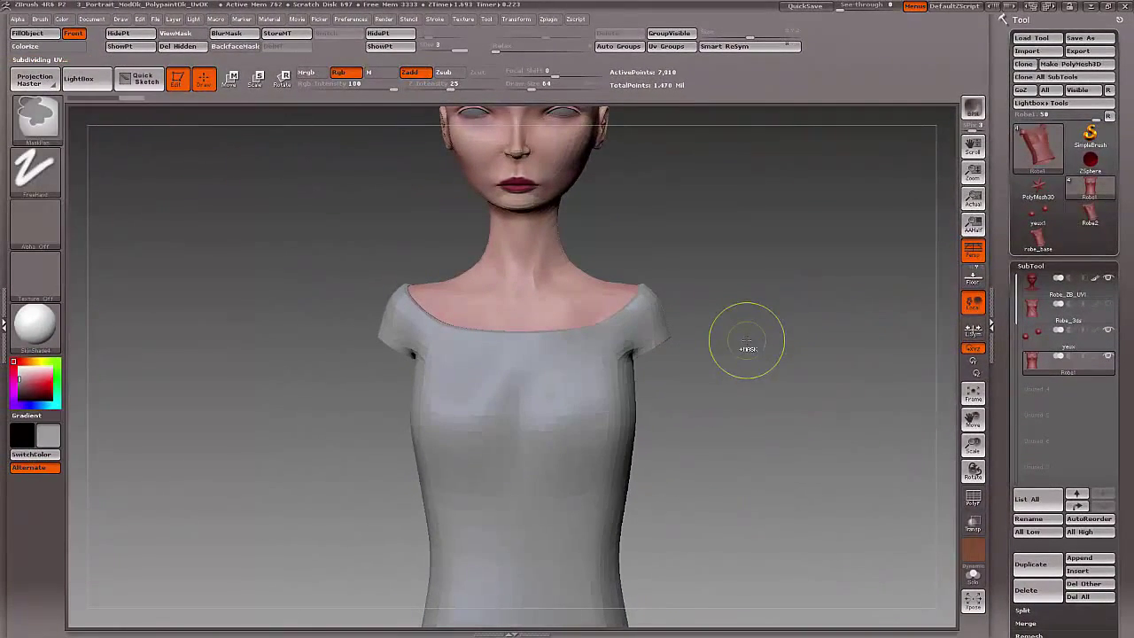
key("ctrl+d")
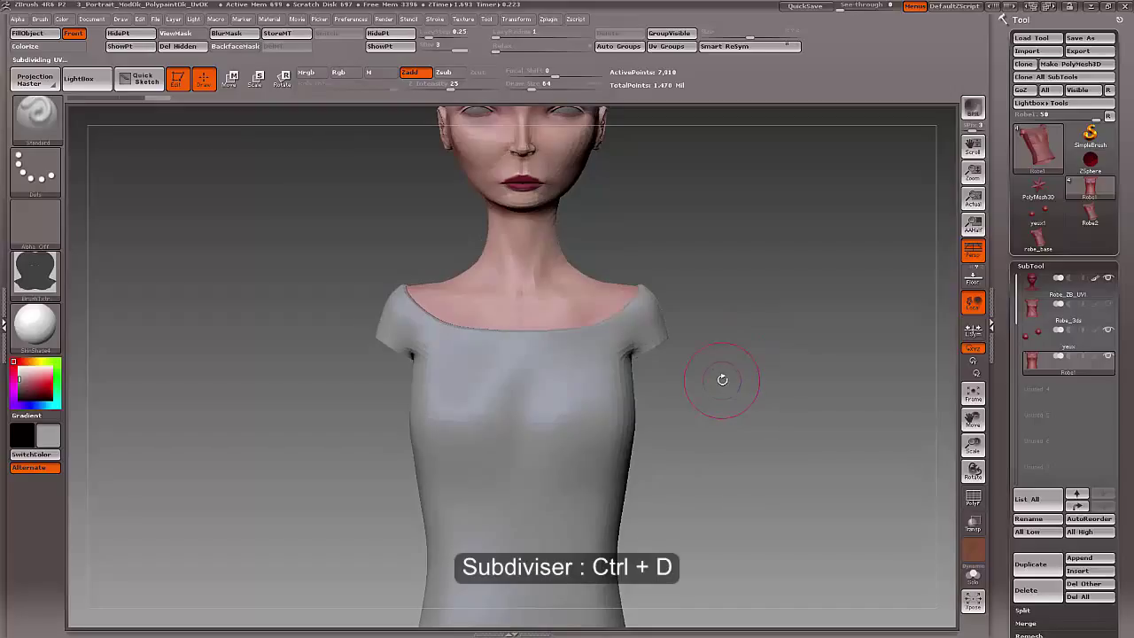
left_click_drag(723, 379, 289, 313)
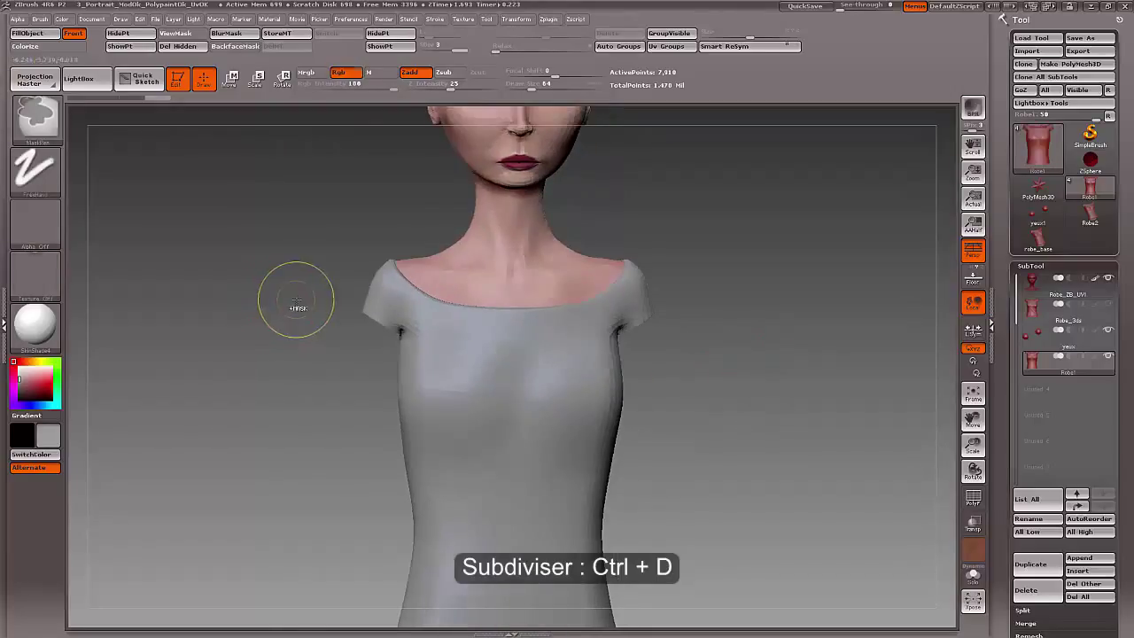
key("ctrl+d")
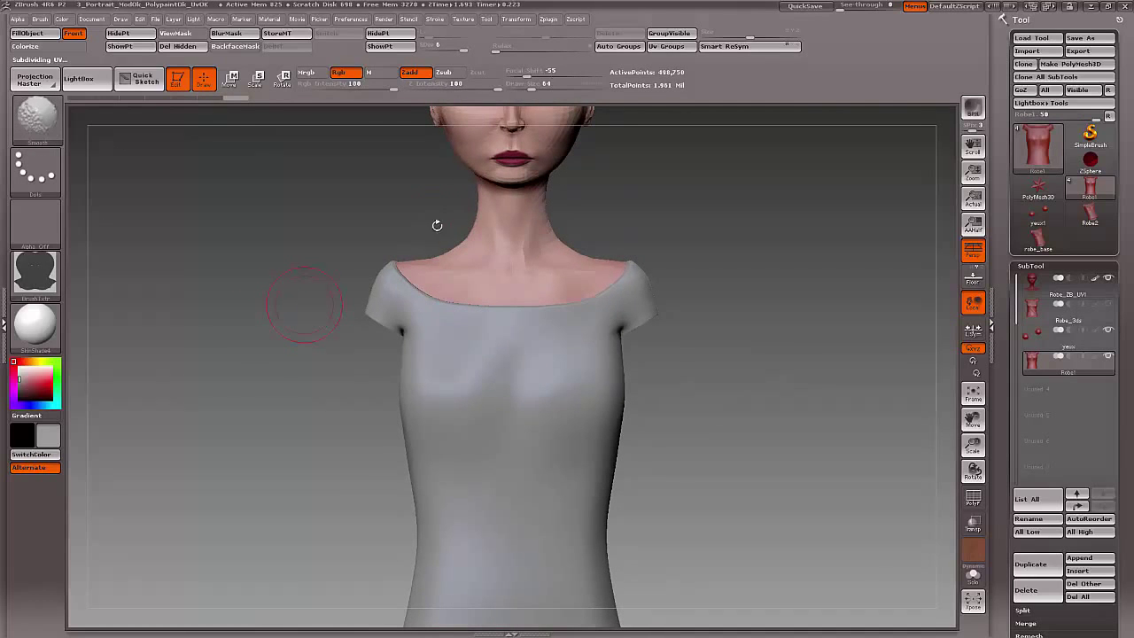
scroll(1064, 399, "down", 1)
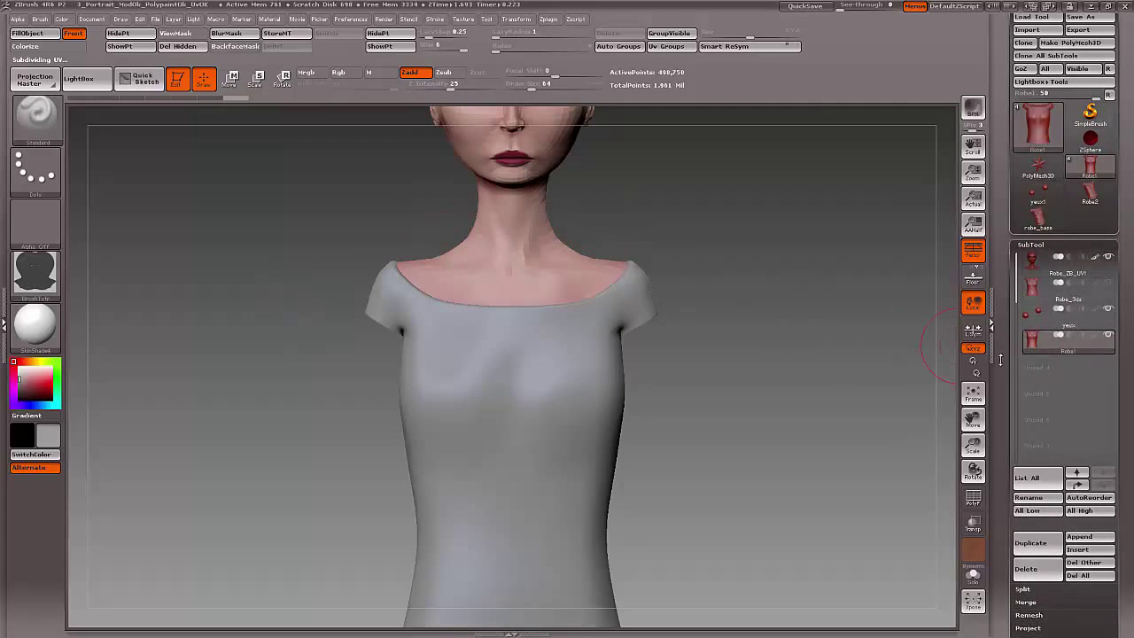
left_click_drag(1001, 359, 1005, 248)
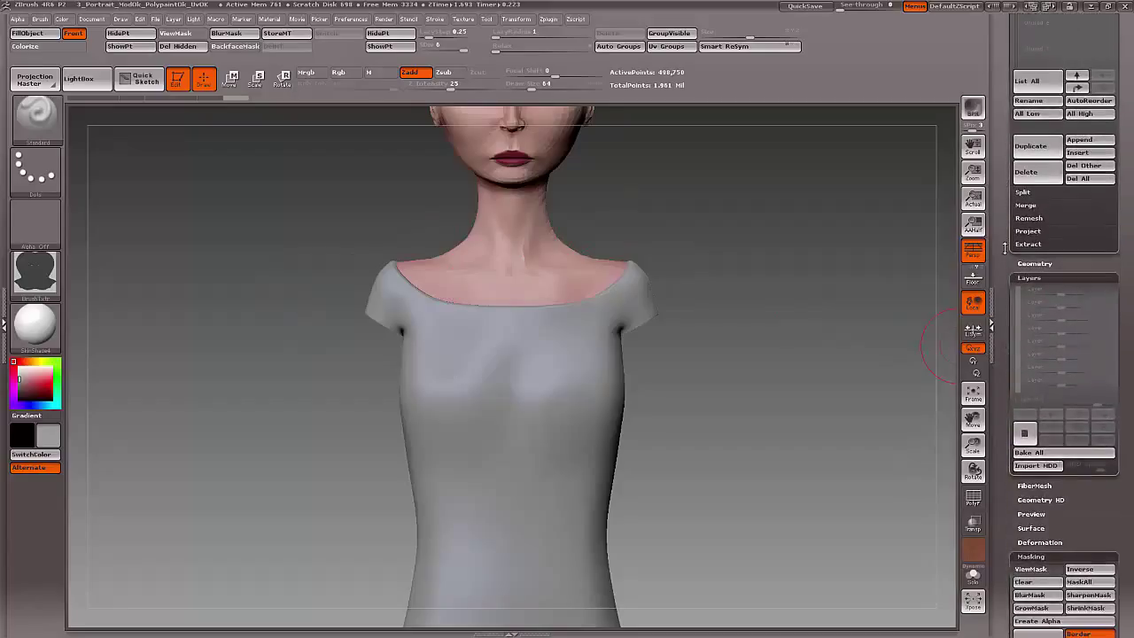
left_click(1032, 263)
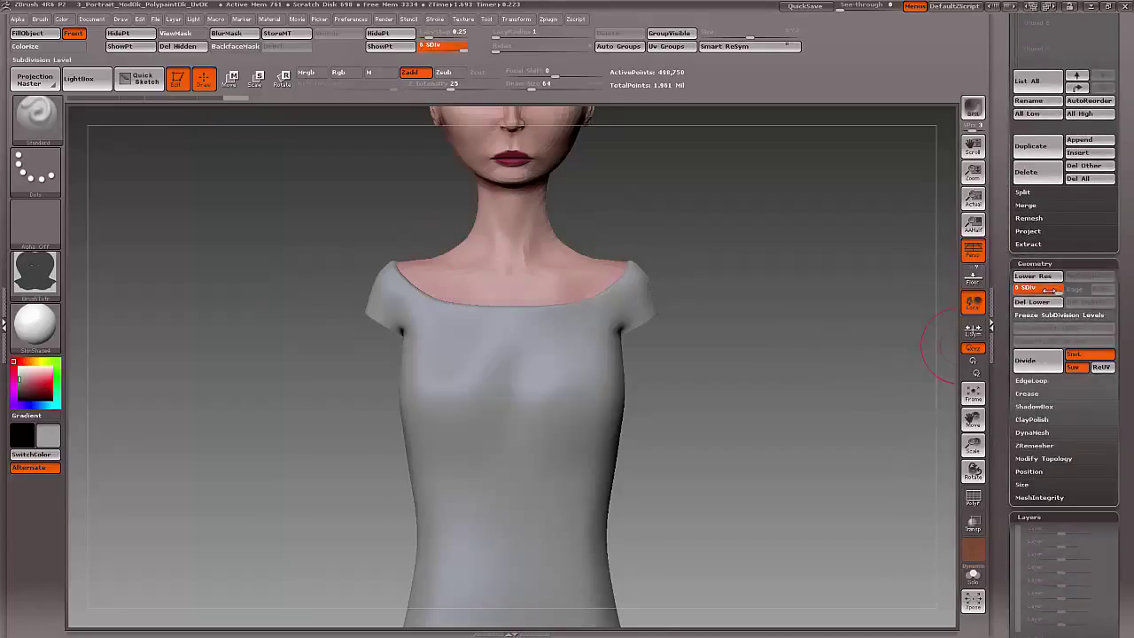
- Drop the top to SDiv 5, set the Move brush to size 75, and pull the shoulder
key("shift+d")
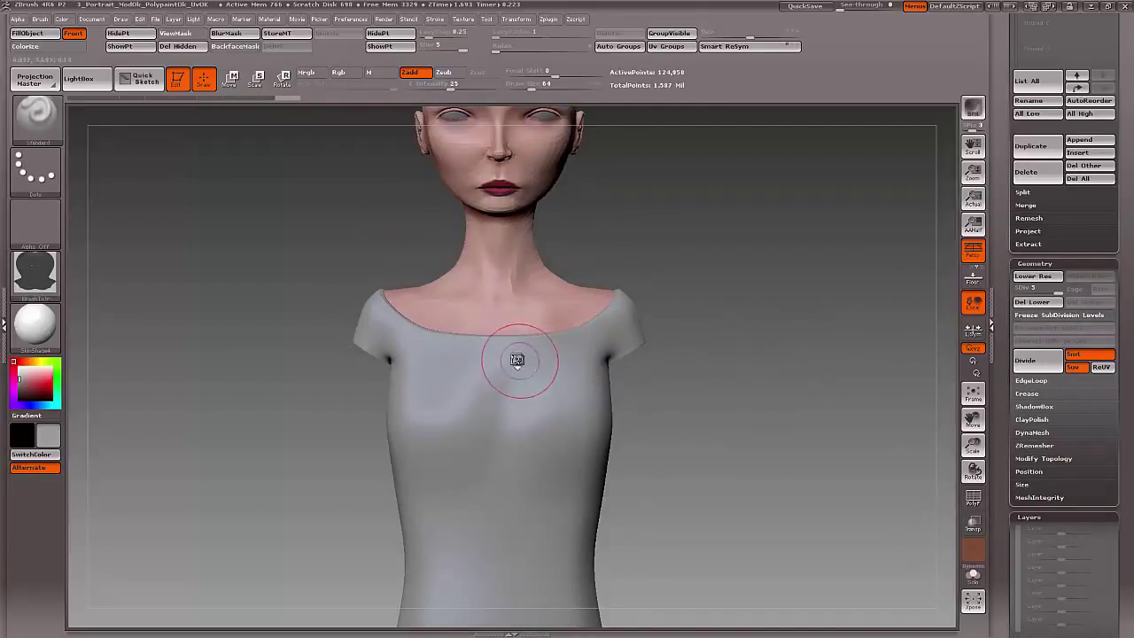
key("b")
key("m")
key("v")
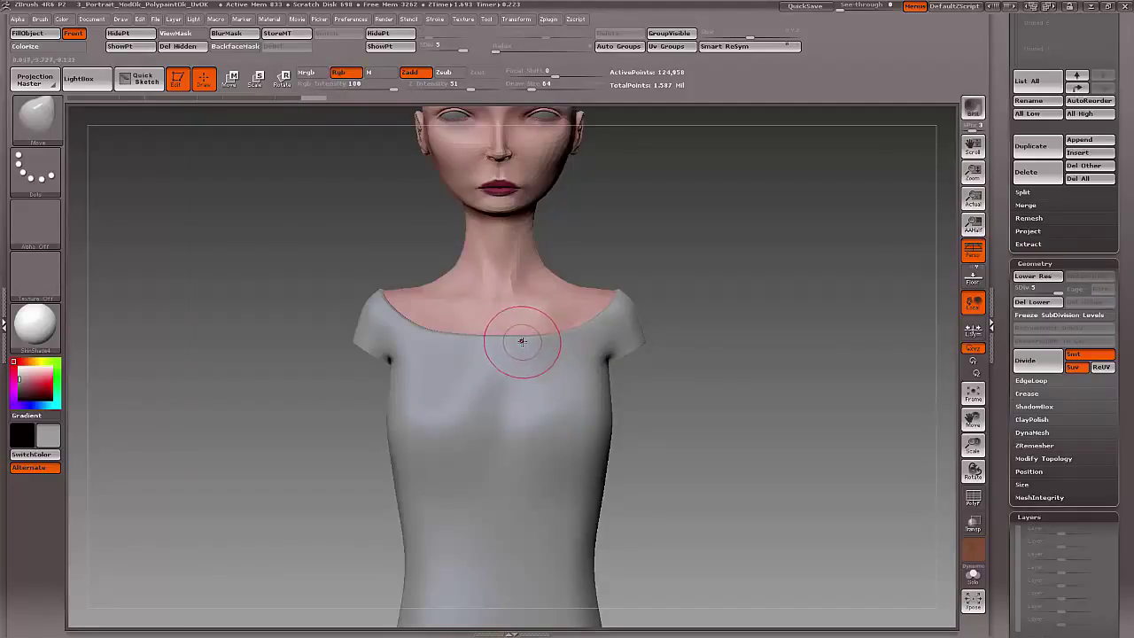
key("s")
left_click(537, 338)
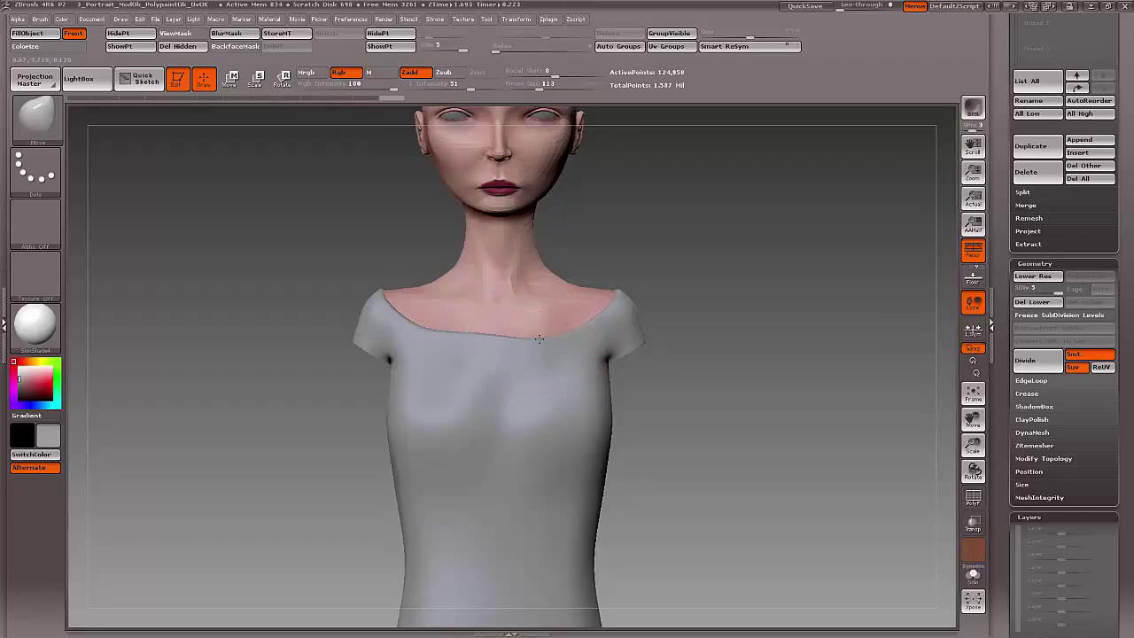
key("bracketleft")
key("bracketleft")
key("bracketleft")
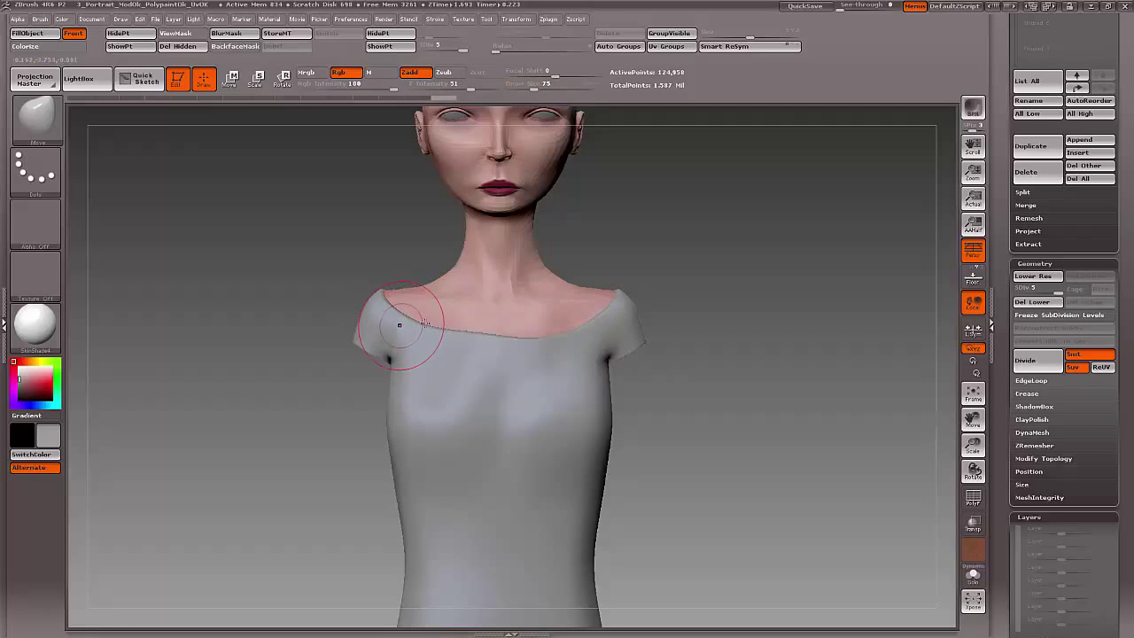
mouse_move(292, 415)
left_mouse_down()
mouse_move(307, 411)
mouse_move(271, 418)
left_mouse_up()
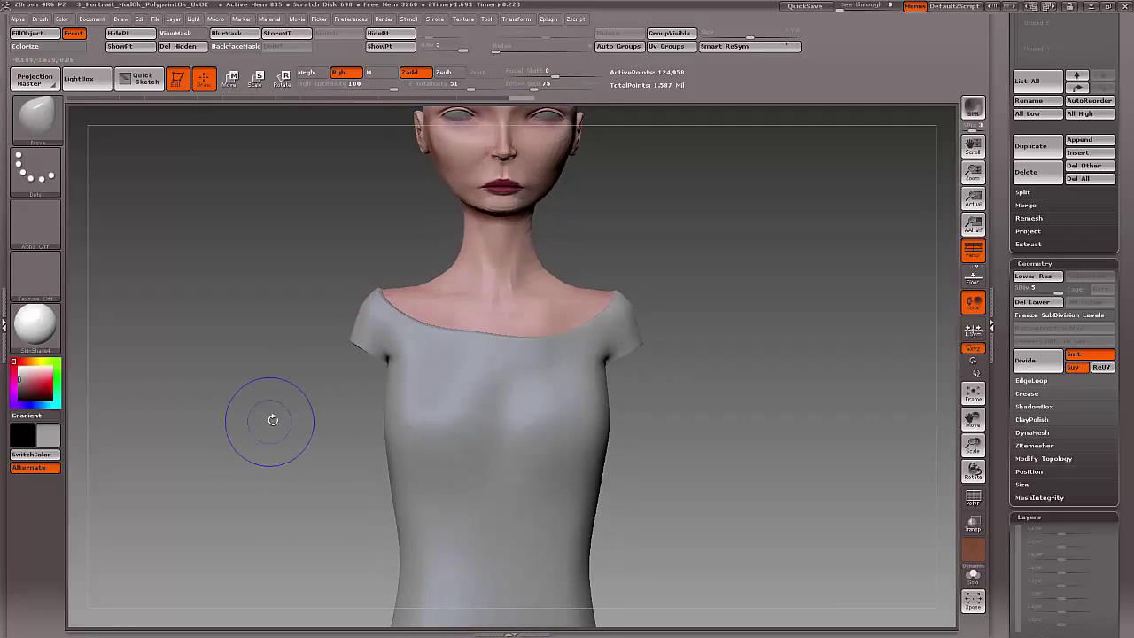
- Switch to the Standard brush, remove its texture, and set the brush size to 37
key("b")
key("s")
key("t")
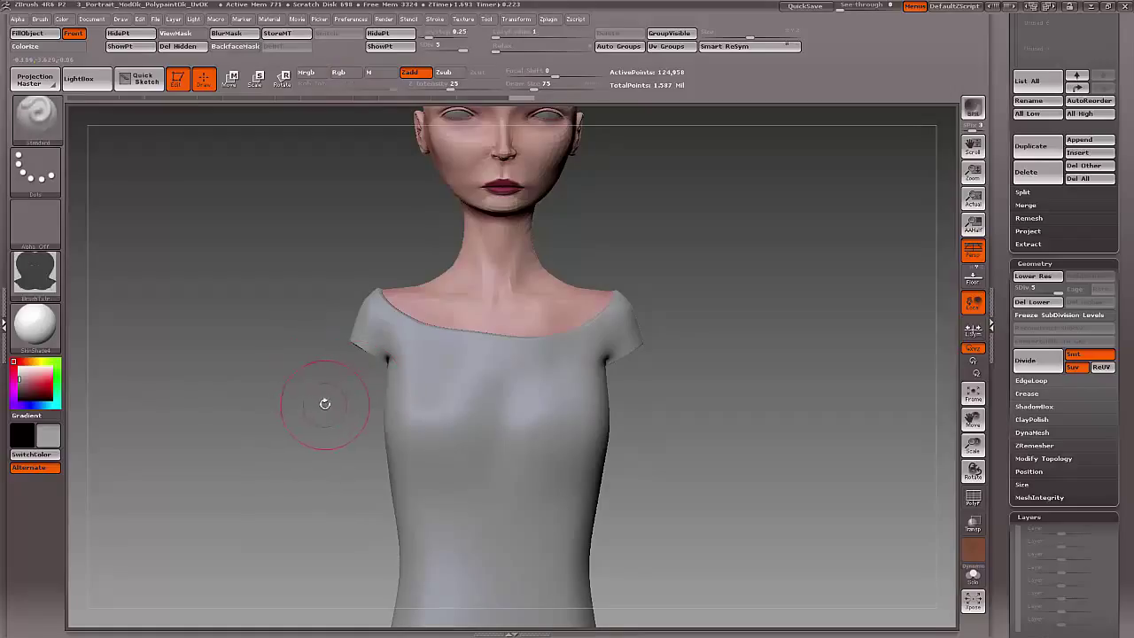
left_click(33, 275)
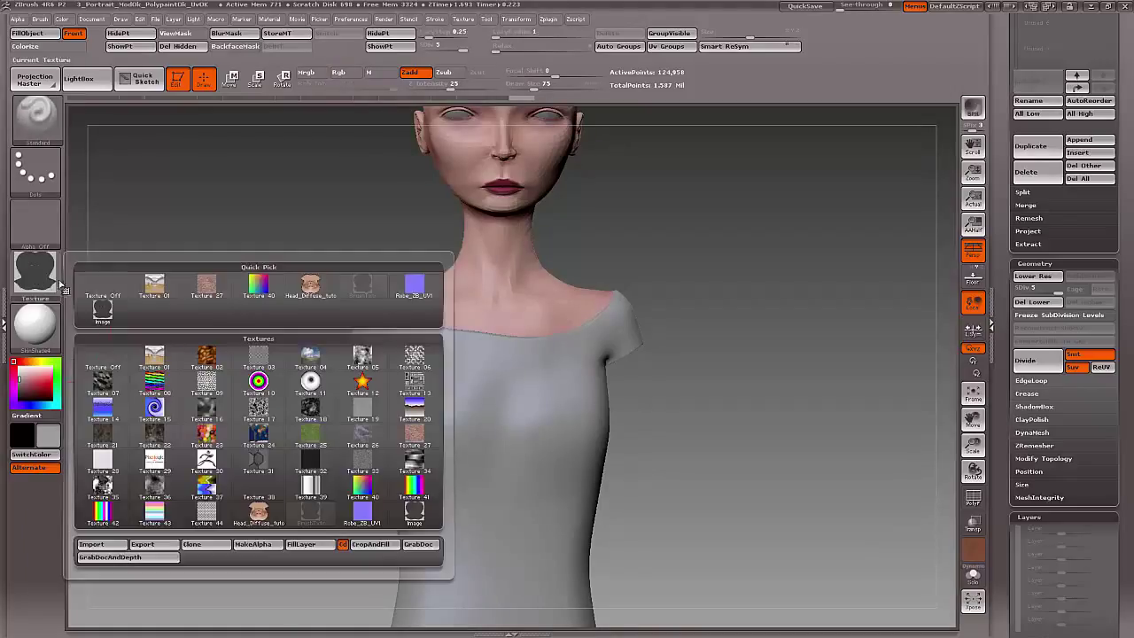
left_click(100, 292)
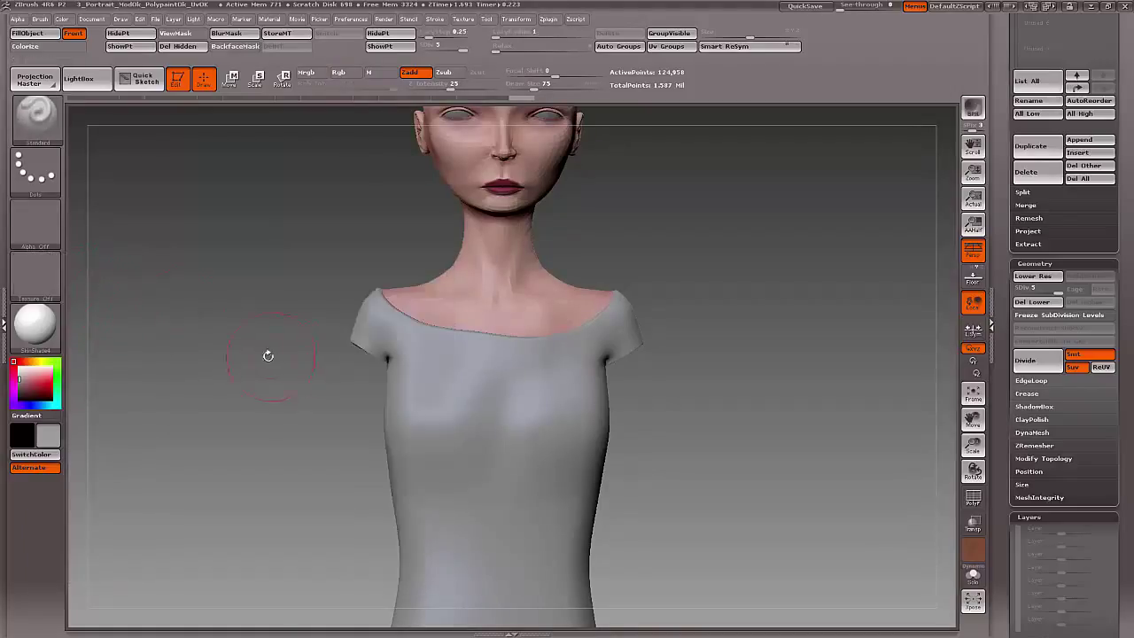
left_click_drag(268, 356, 275, 356)
key("s")
left_click(443, 400)
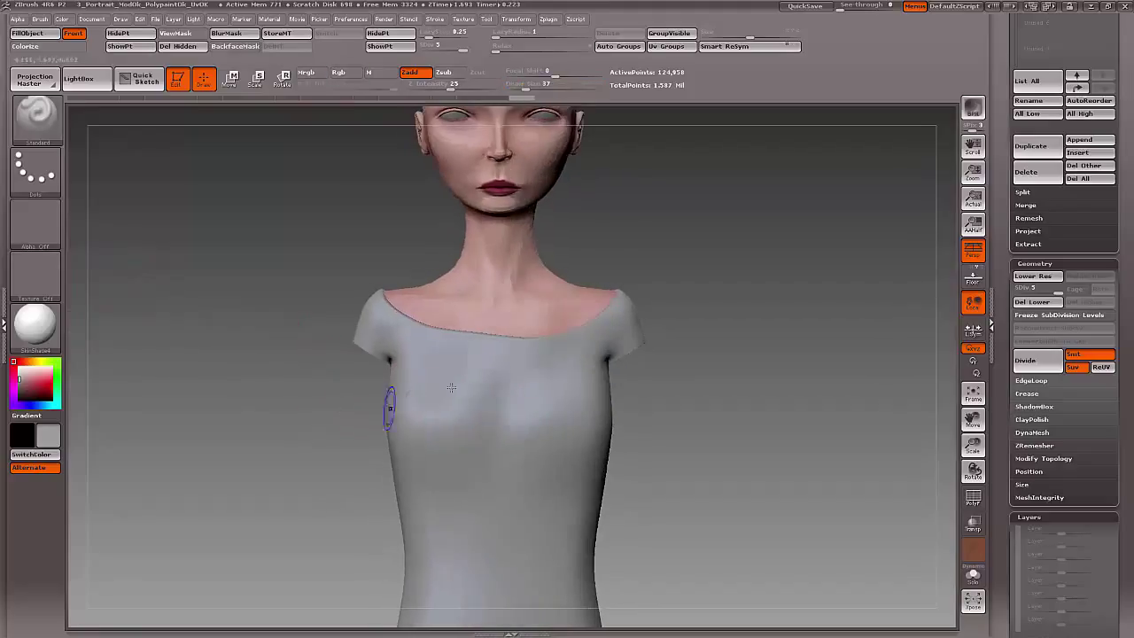
- Sculpt a diagonal fold from shoulder to chest, then shrink the brush to size 15
left_click_drag(560, 357, 448, 399)
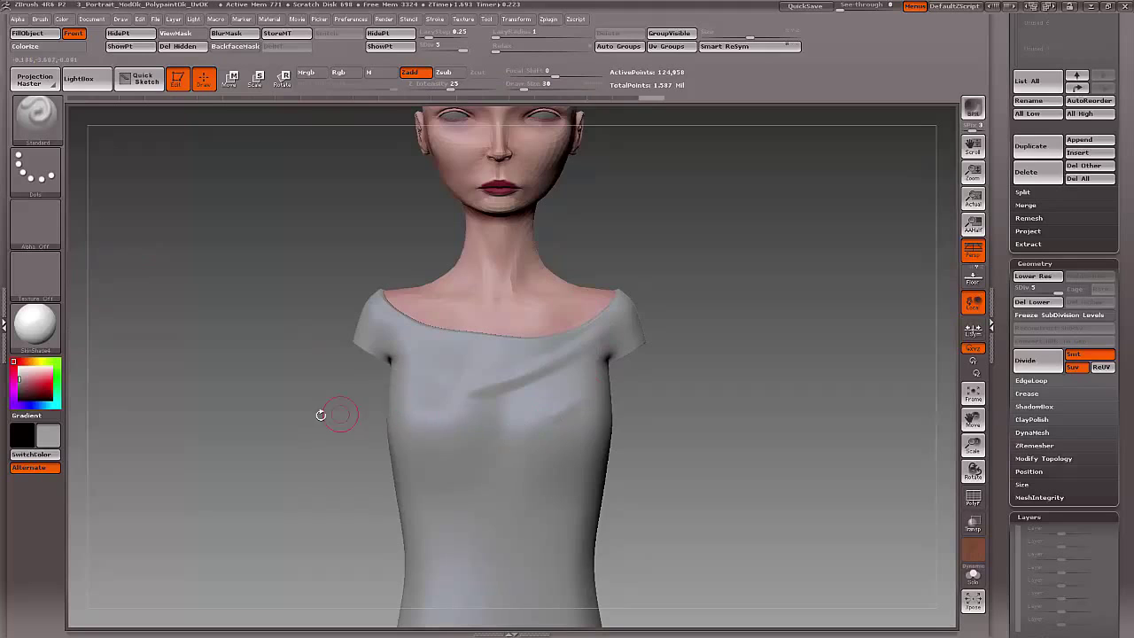
mouse_move(322, 413)
left_mouse_down()
mouse_move(462, 420)
mouse_move(417, 450)
left_mouse_up()
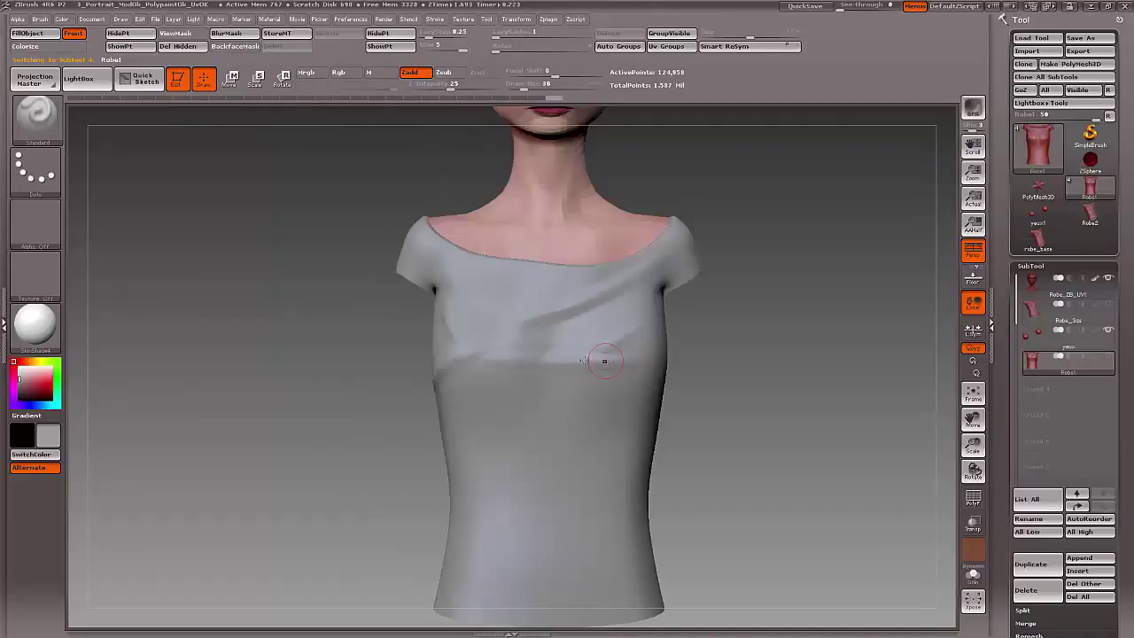
key("s")
left_click_drag(421, 241, 461, 244)
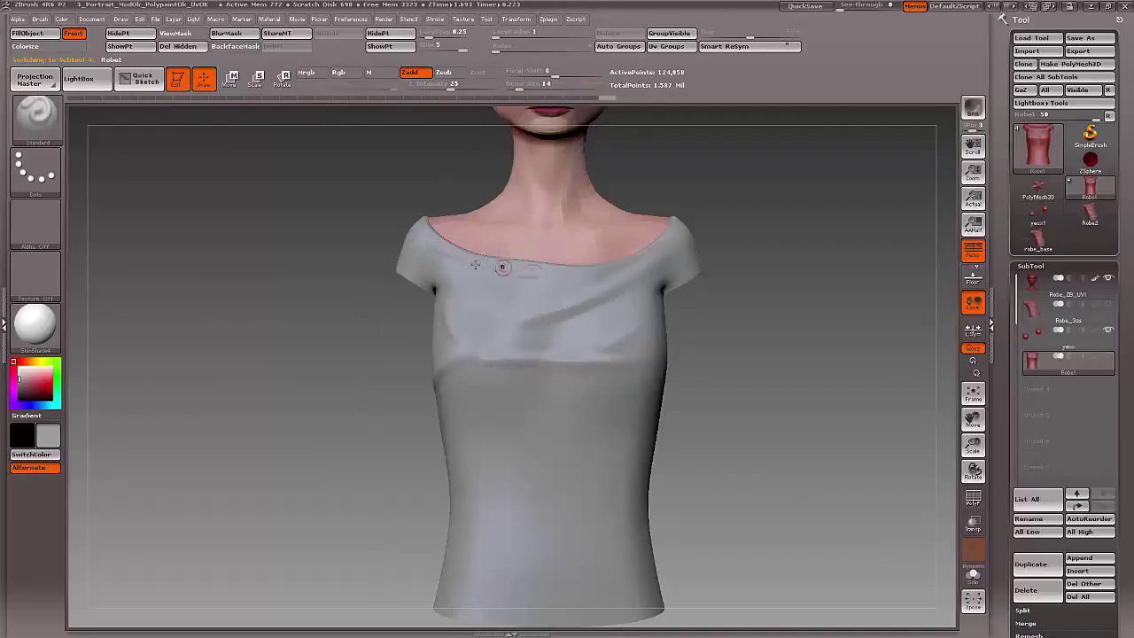
key("s")
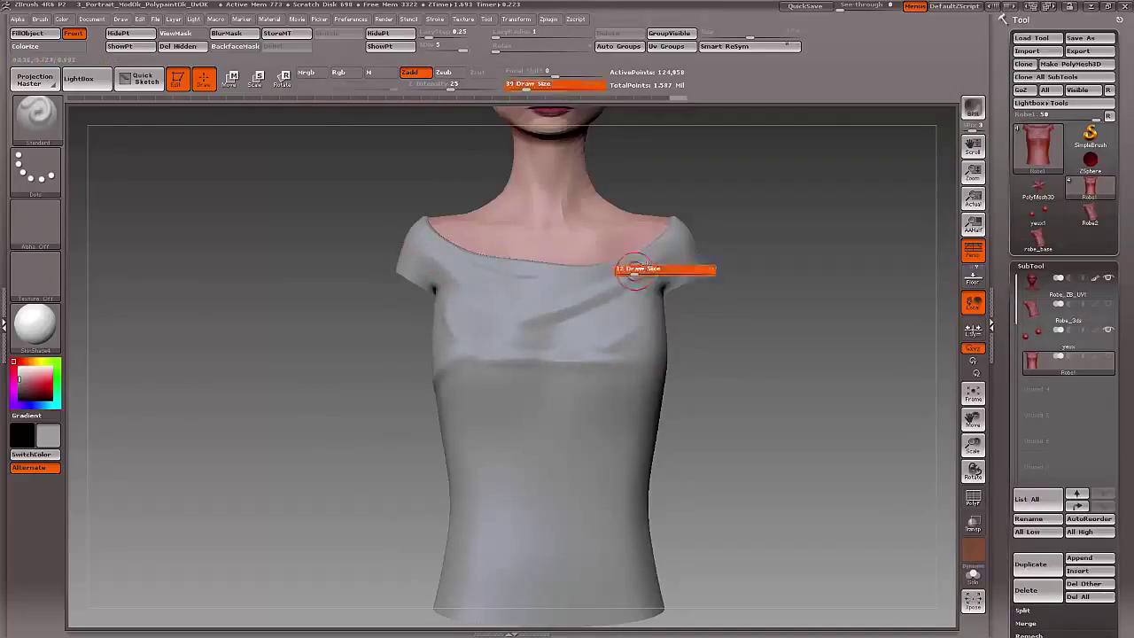
left_click_drag(635, 270, 653, 262)
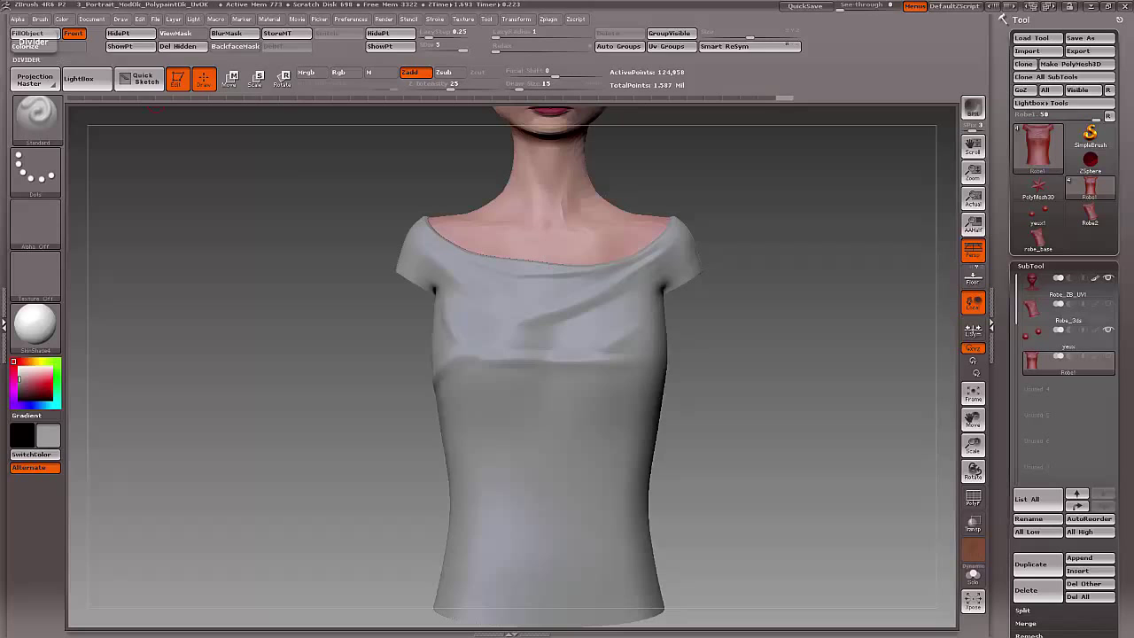
- Glance at the compar.psd reference, put it away, and turn the torso to a front view
key("alt+Tab")
left_click_drag(309, 42, 306, 48)
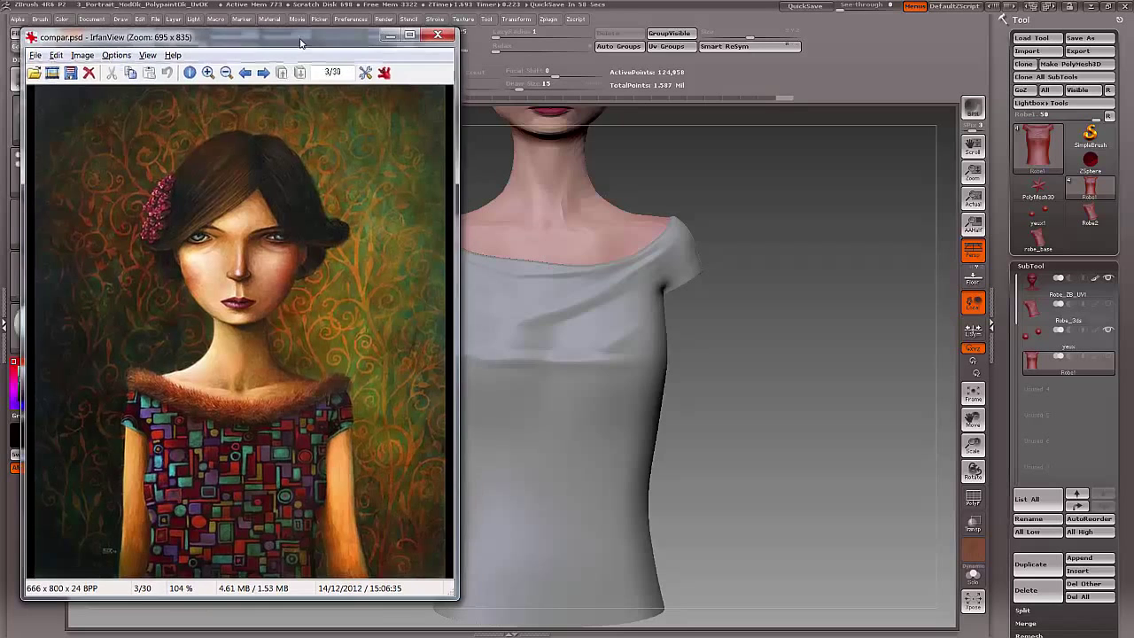
left_click(396, 41)
mouse_move(354, 346)
left_mouse_down()
mouse_move(302, 331)
mouse_move(448, 257)
left_mouse_up()
left_click_drag(263, 222, 463, 246)
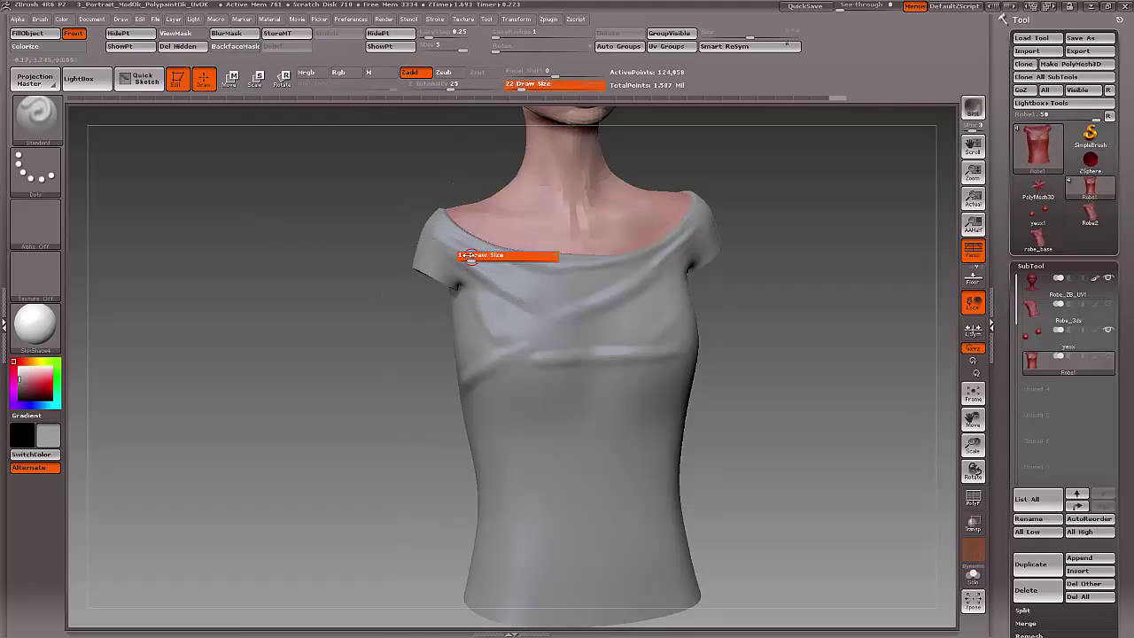
- Smooth the shirt's chest folds with a size 37 brush
key("shift")
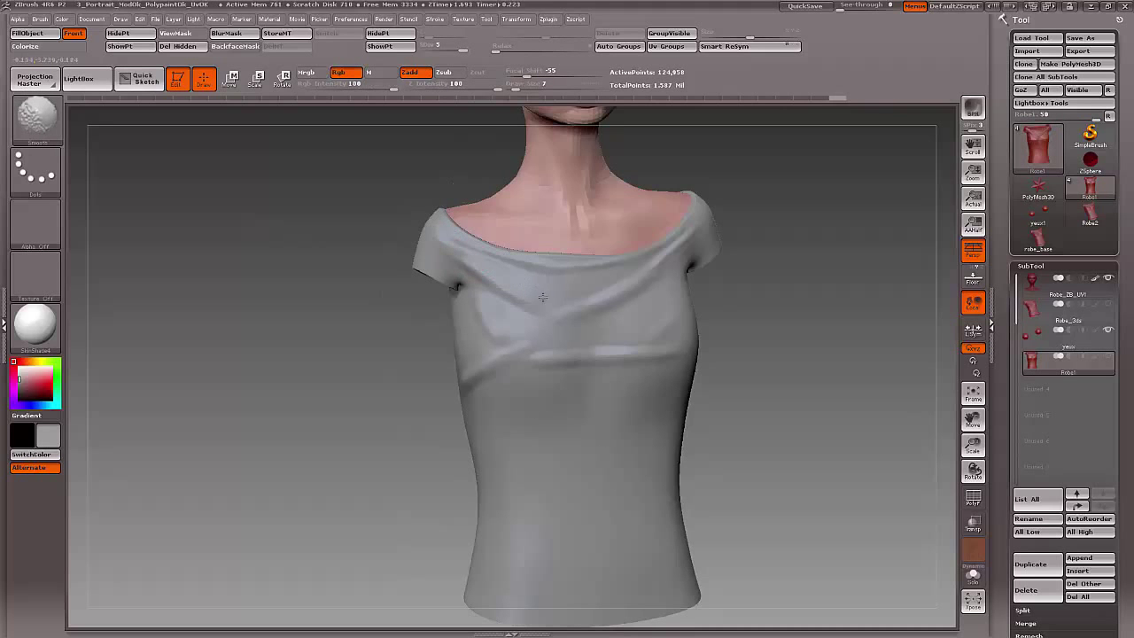
mouse_move(327, 278)
left_mouse_down()
mouse_move(346, 274)
mouse_move(325, 293)
mouse_move(585, 339)
left_mouse_up()
key("s")
mouse_move(415, 336)
left_mouse_down()
mouse_move(605, 334)
mouse_move(362, 347)
left_mouse_up()
key("shift")
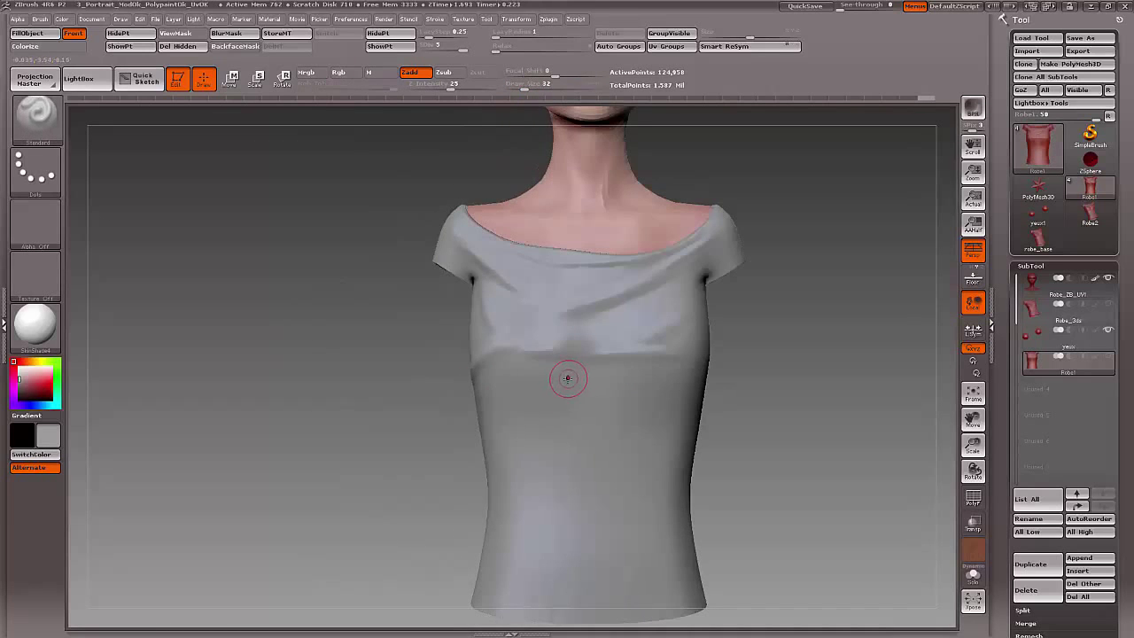
right_click_drag(545, 380, 423, 355, "alt")
- With brush size 82, reshape the shirt along the torso's side silhouette near the armhole
key("s")
left_click_drag(621, 361, 635, 368)
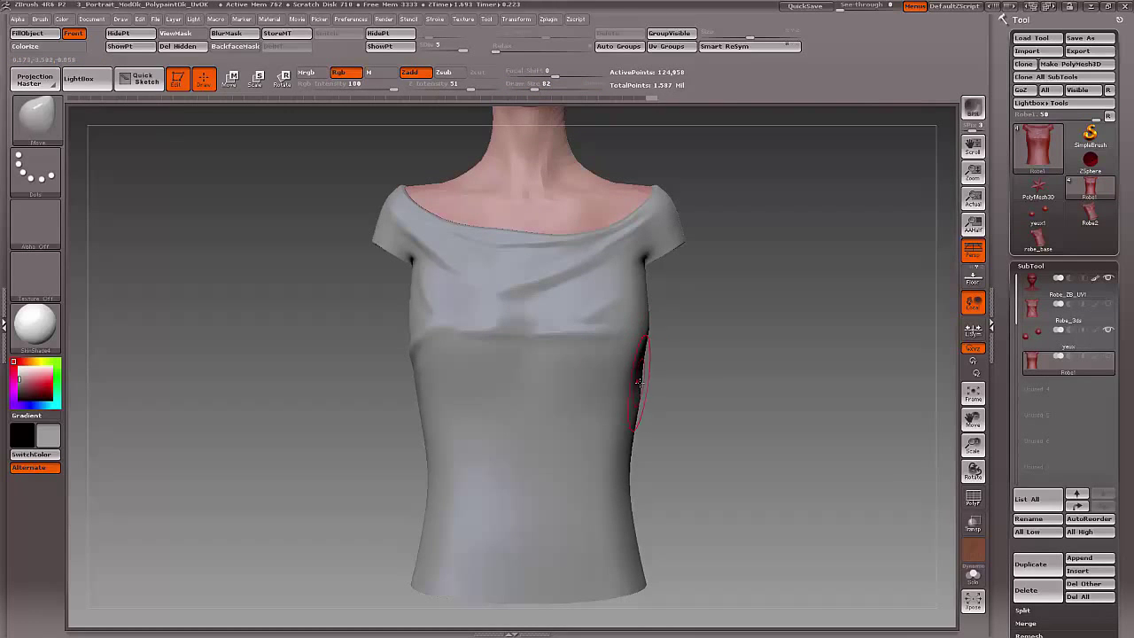
right_click_drag(638, 382, 625, 390)
right_click_drag(417, 362, 566, 385)
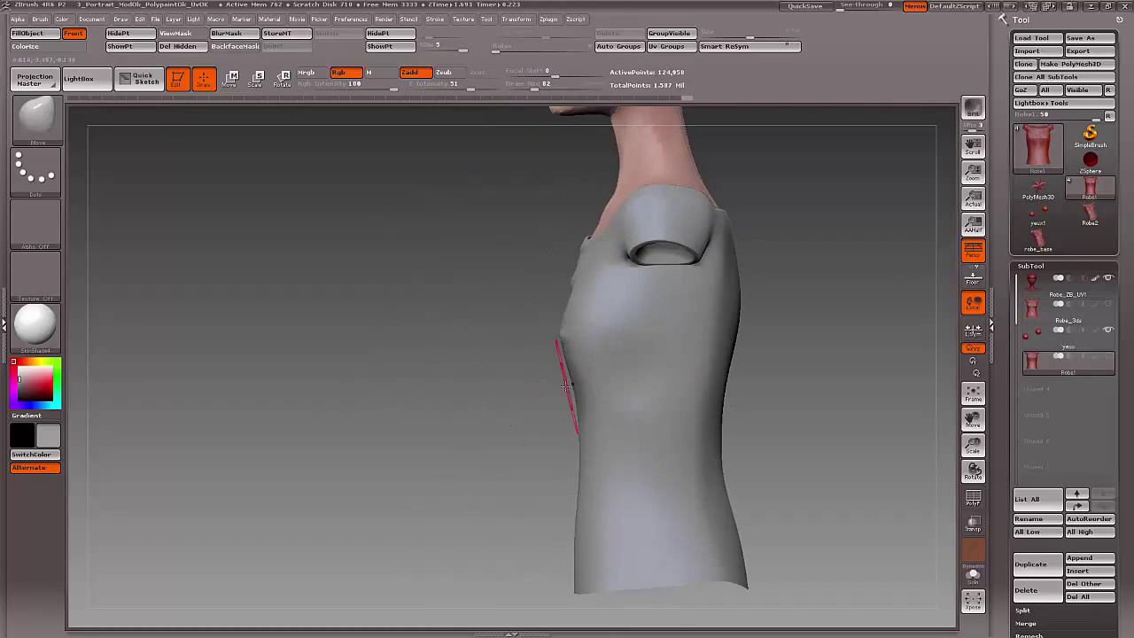
left_click_drag(565, 386, 582, 390)
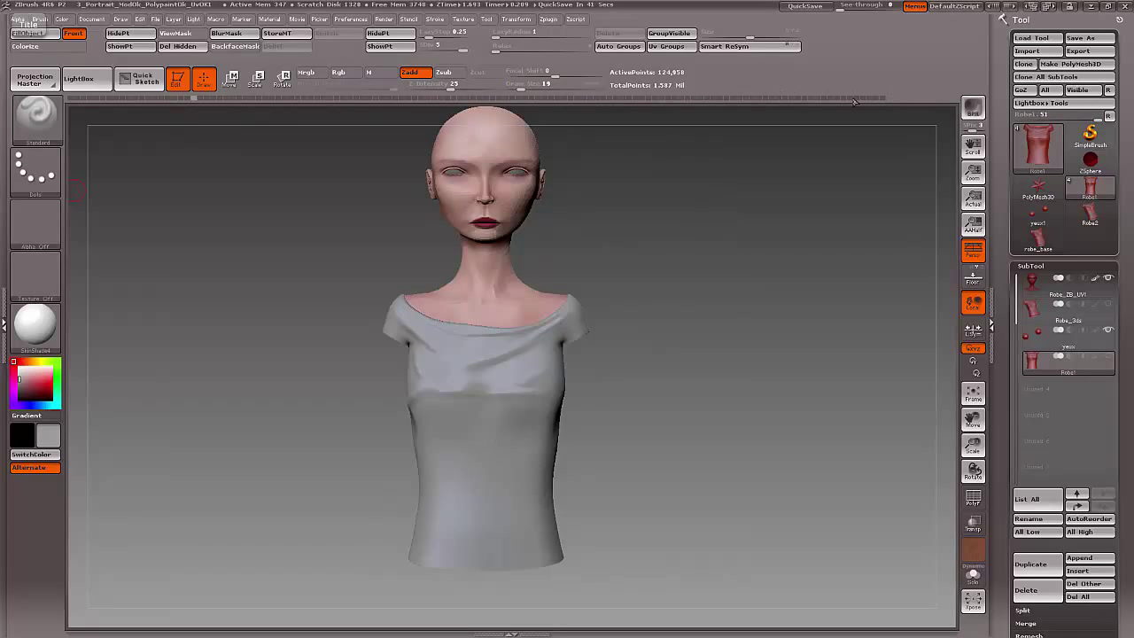
- Scrub the Undo History slider through earlier shirt states, then turn the model back to front
left_click(351, 19)
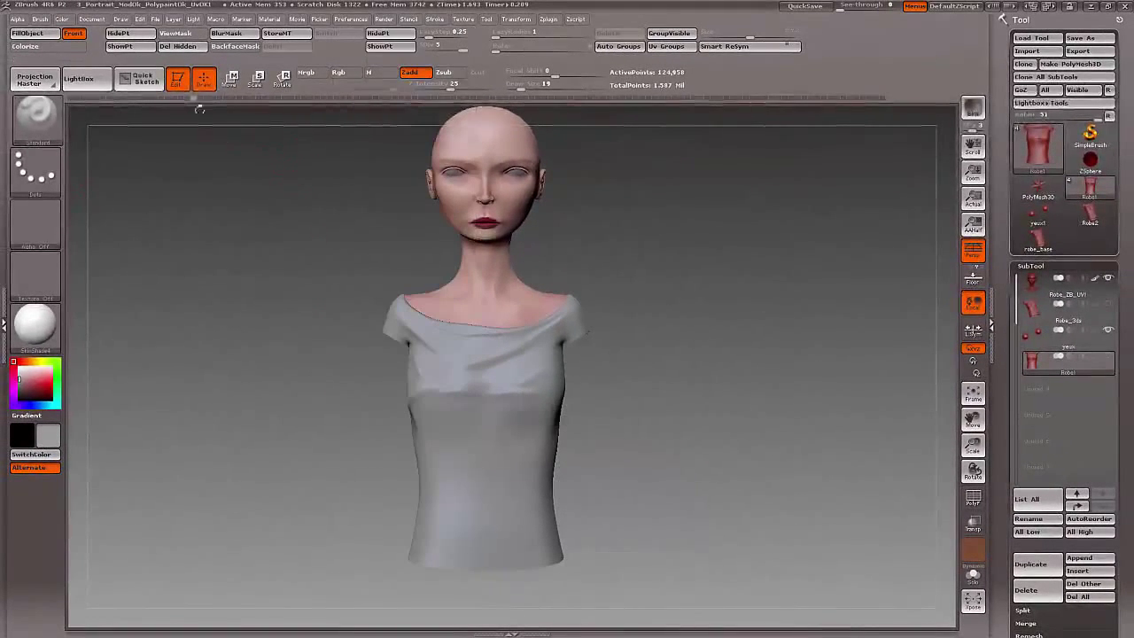
left_click_drag(215, 100, 310, 106)
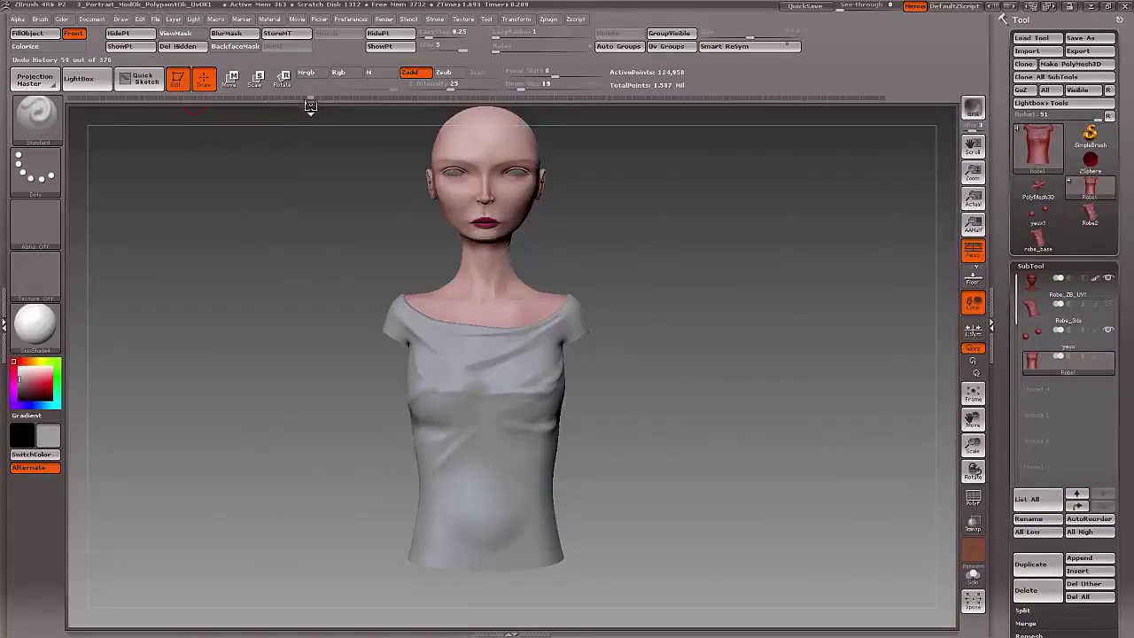
left_click(370, 102)
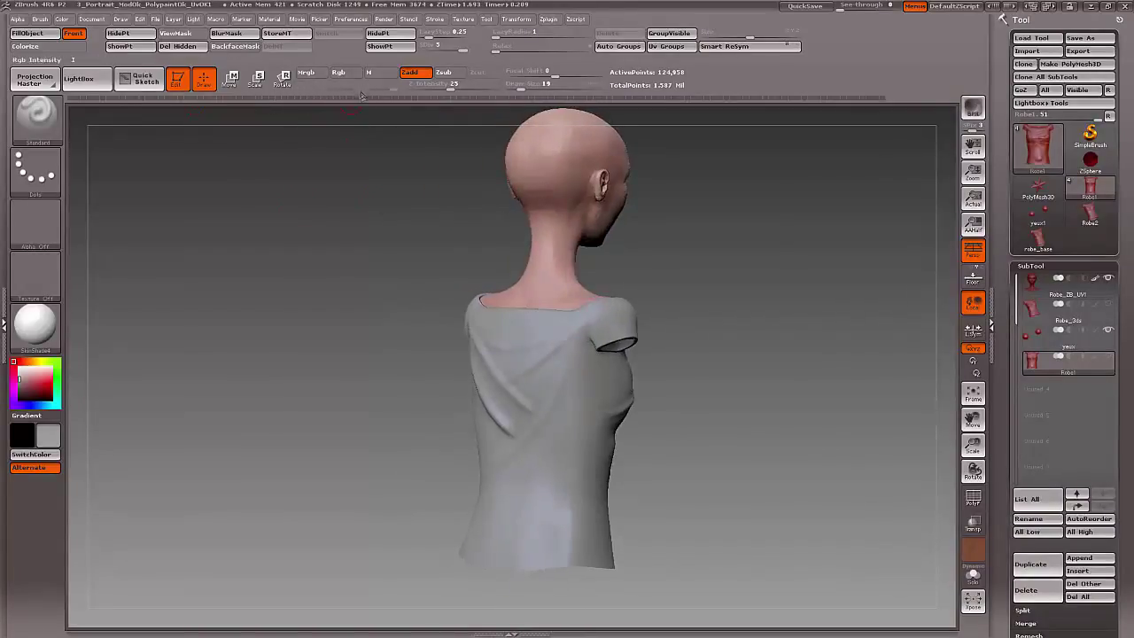
left_click_drag(342, 96, 422, 101)
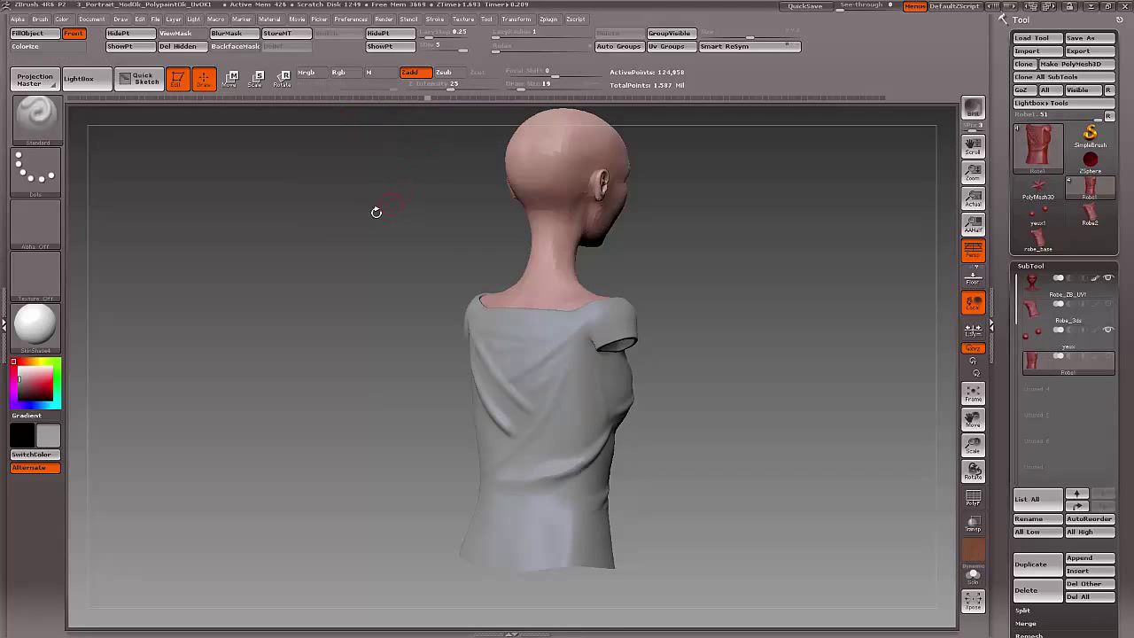
mouse_move(376, 212)
left_mouse_down()
mouse_move(372, 116)
mouse_move(632, 114)
mouse_move(743, 90)
mouse_move(862, 99)
left_mouse_up()
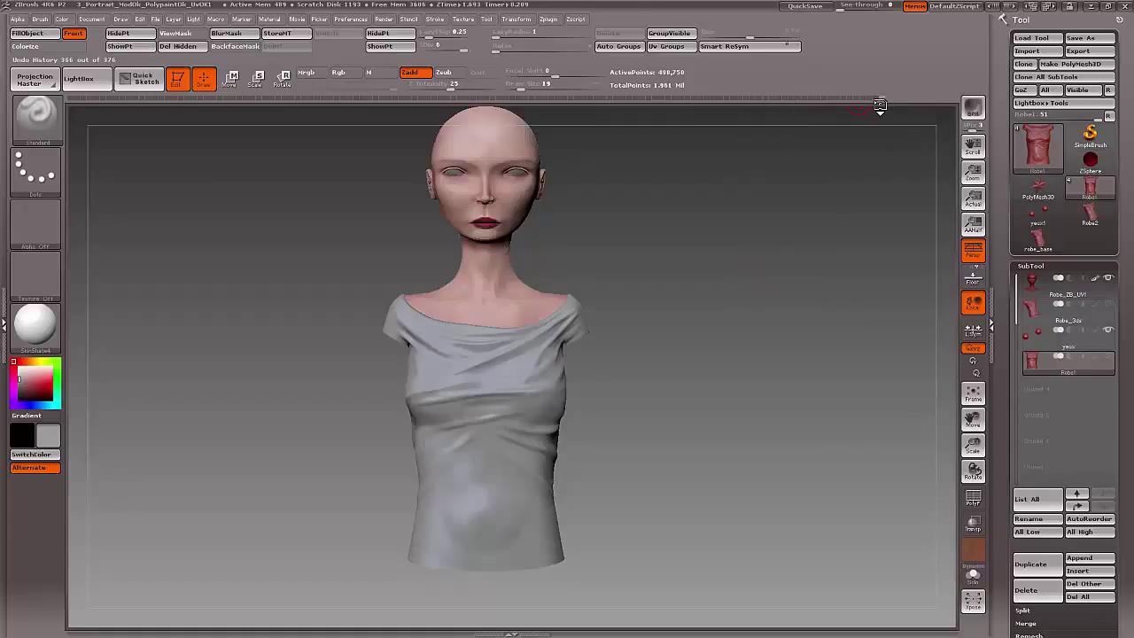
- Frame the torso in Transpose mode and make the Robe_3ds subtool active
left_click_drag(703, 266, 719, 258)
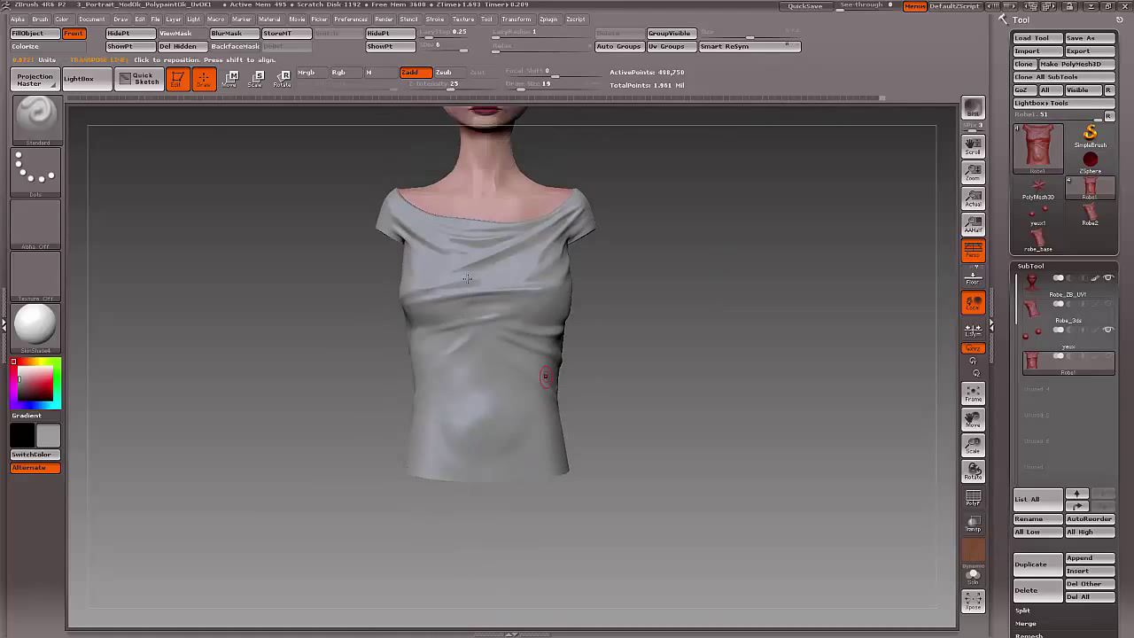
key("w")
left_click_drag(299, 268, 309, 334, "alt")
key("f")
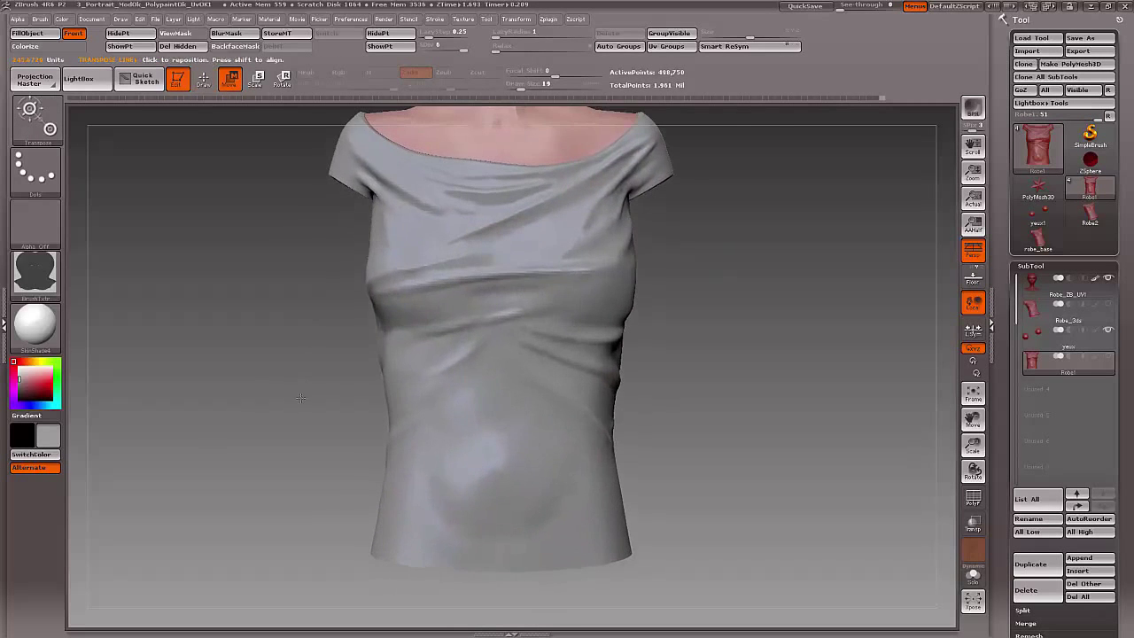
left_click(1033, 310)
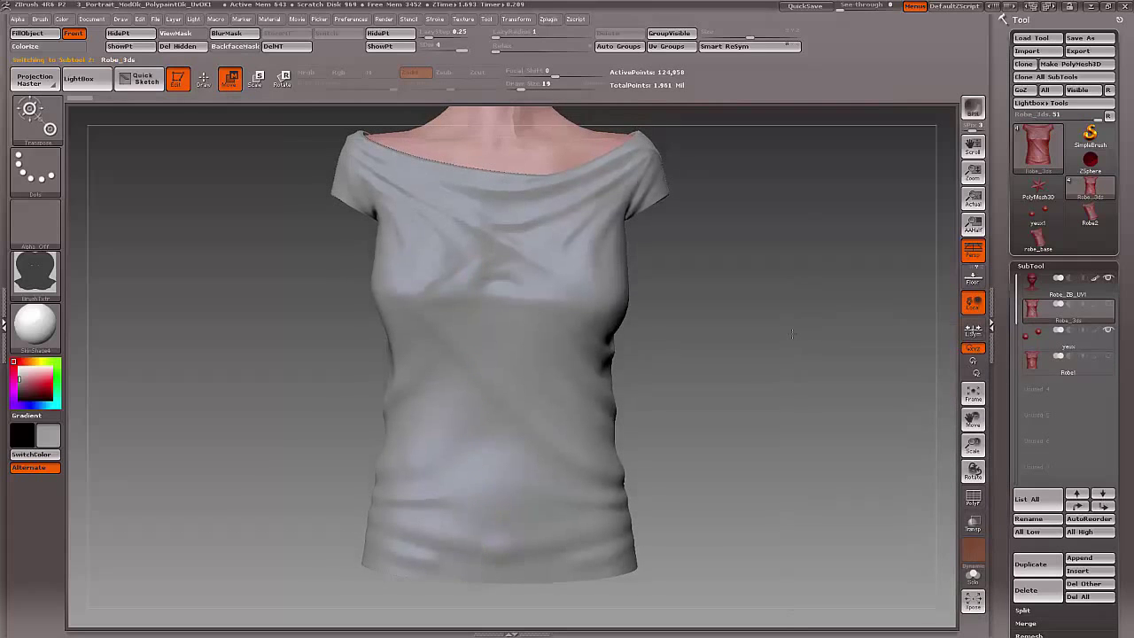
mouse_move(705, 345)
left_mouse_down()
mouse_move(711, 379)
mouse_move(710, 361)
mouse_move(721, 365)
left_mouse_up()
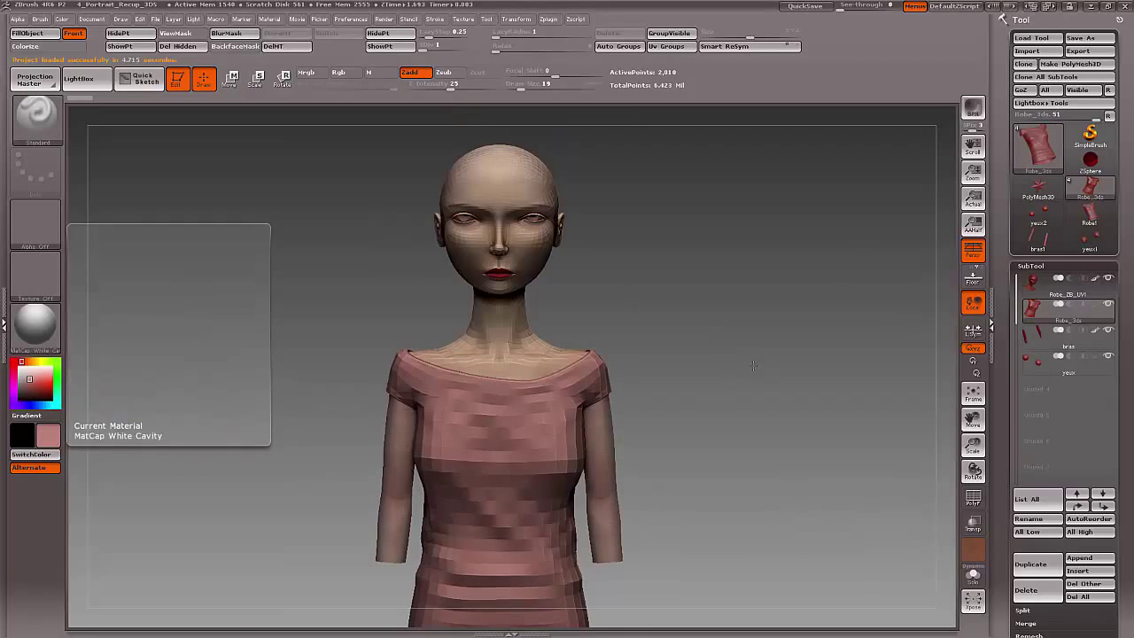
mouse_move(717, 381)
left_mouse_down()
mouse_move(732, 379)
mouse_move(740, 292)
left_mouse_up()
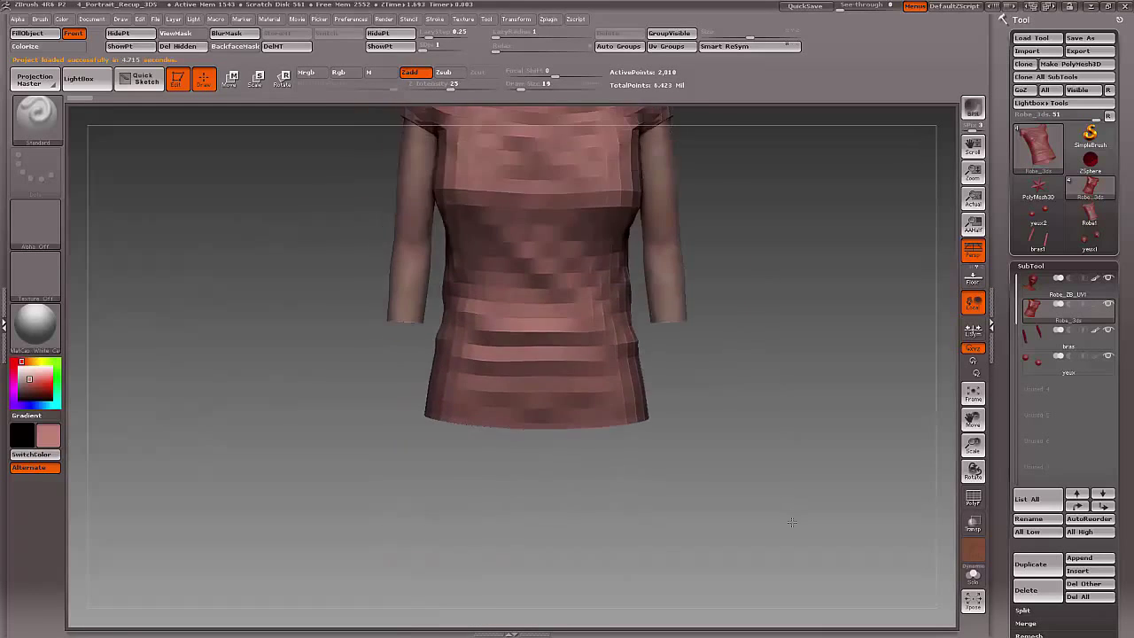
left_click(1039, 237)
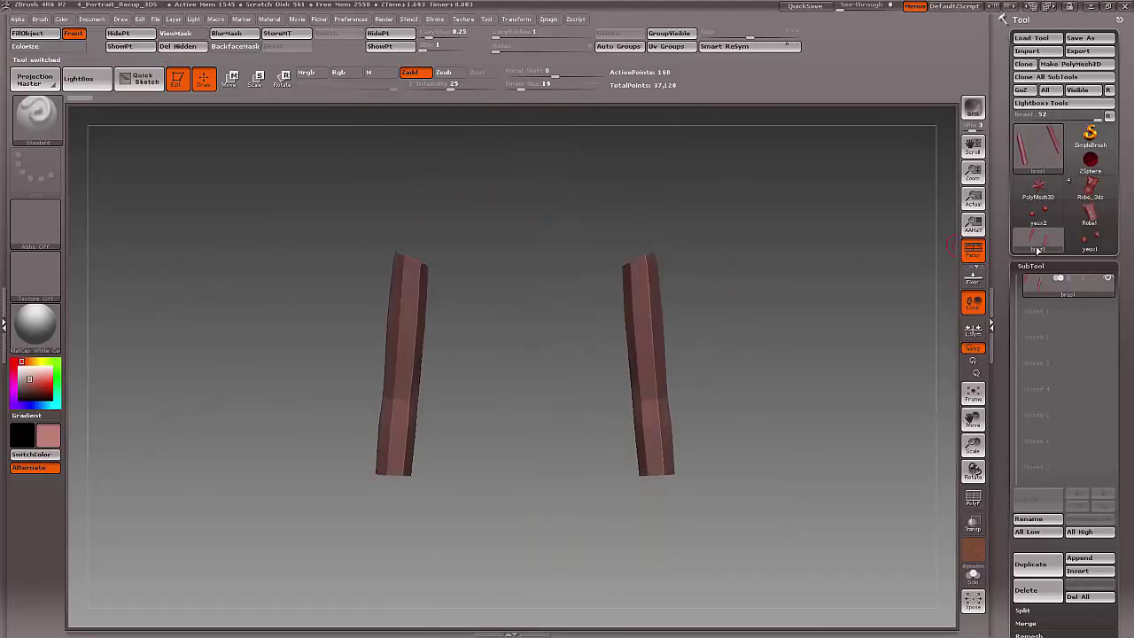
mouse_move(772, 342)
left_mouse_down()
mouse_move(798, 346)
mouse_move(777, 344)
mouse_move(788, 340)
left_mouse_up()
mouse_move(1091, 188)
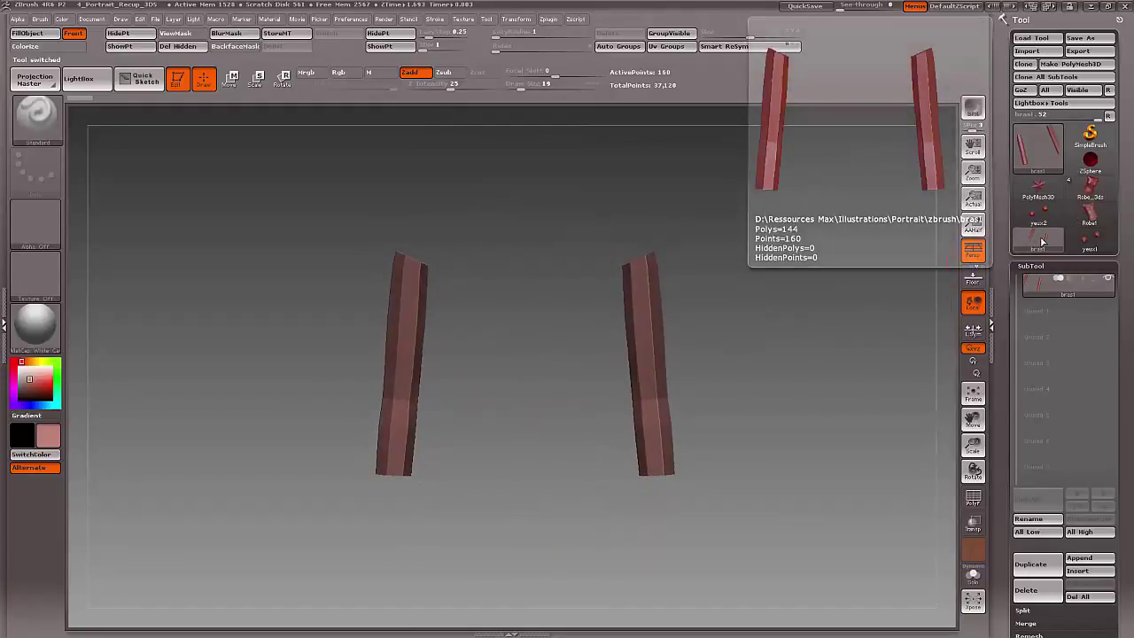
left_click(1083, 197)
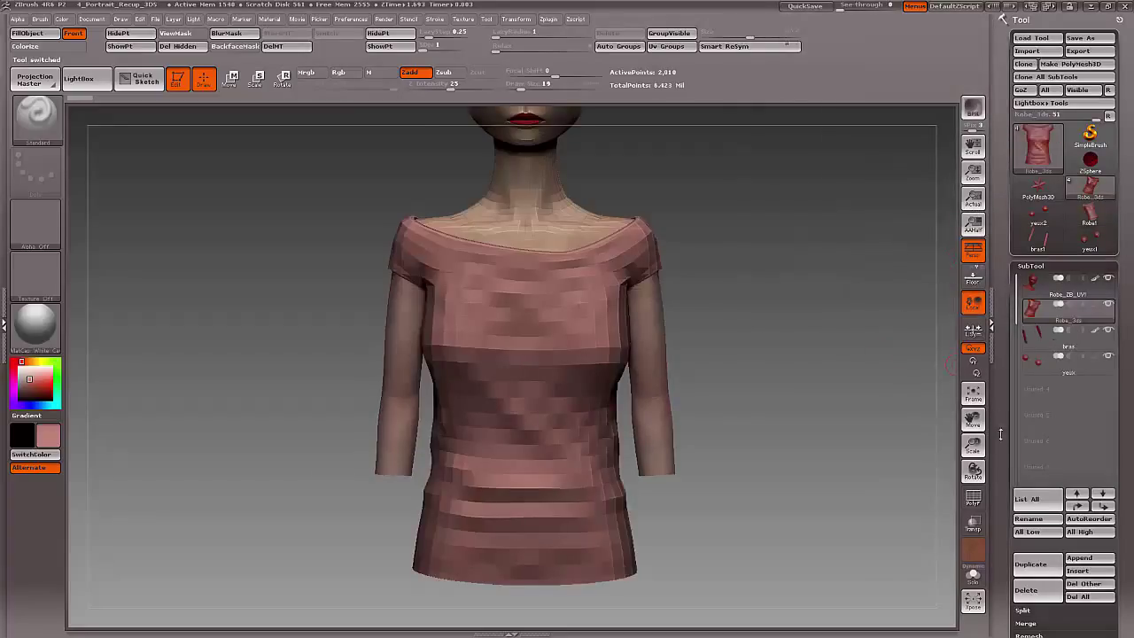
scroll(1000, 433, "down", 2)
left_click(1080, 521)
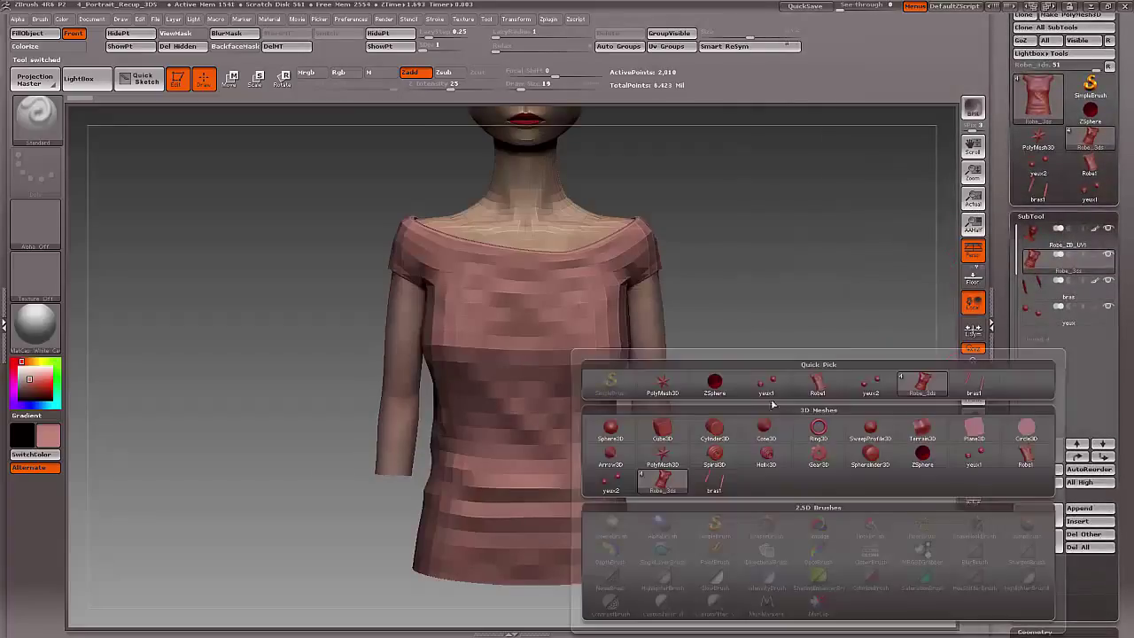
mouse_move(1036, 286)
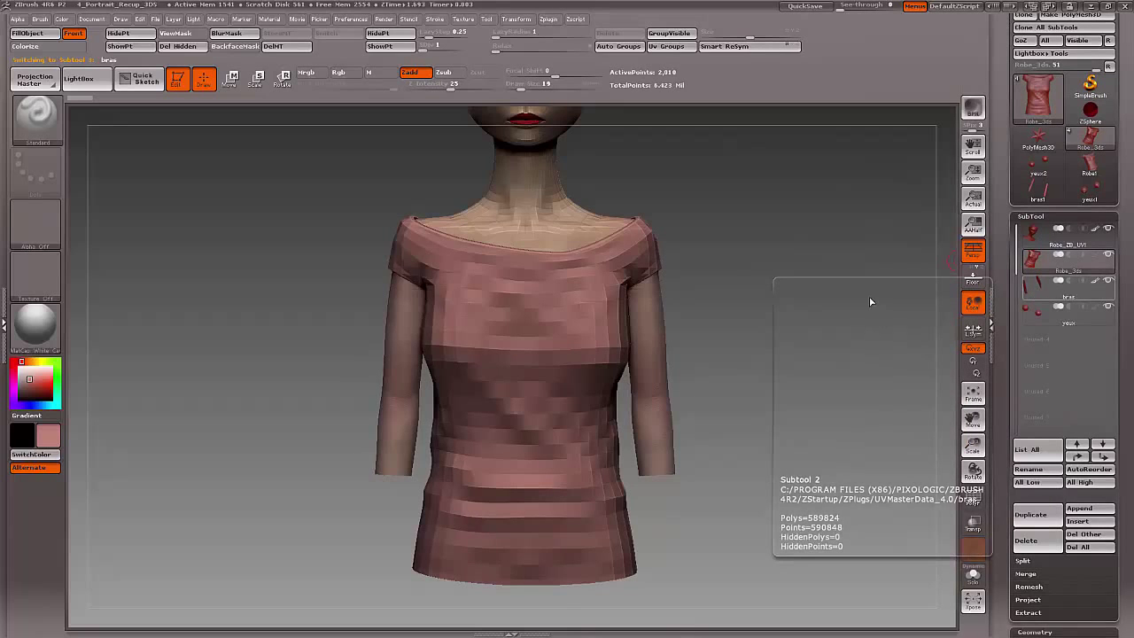
- Activate the bras arm subtool, frame the figure, and zoom in on its back in Move mode
key("alt+Down")
left_click_drag(801, 329, 777, 334)
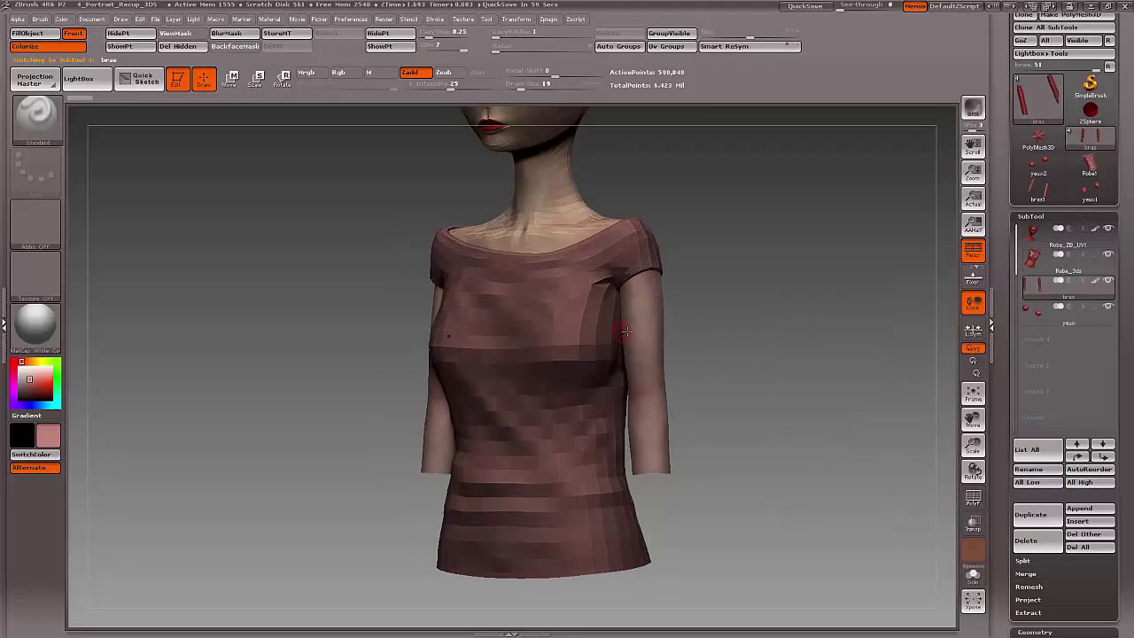
left_click_drag(743, 298, 709, 303, "shift")
left_click_drag(587, 410, 439, 270)
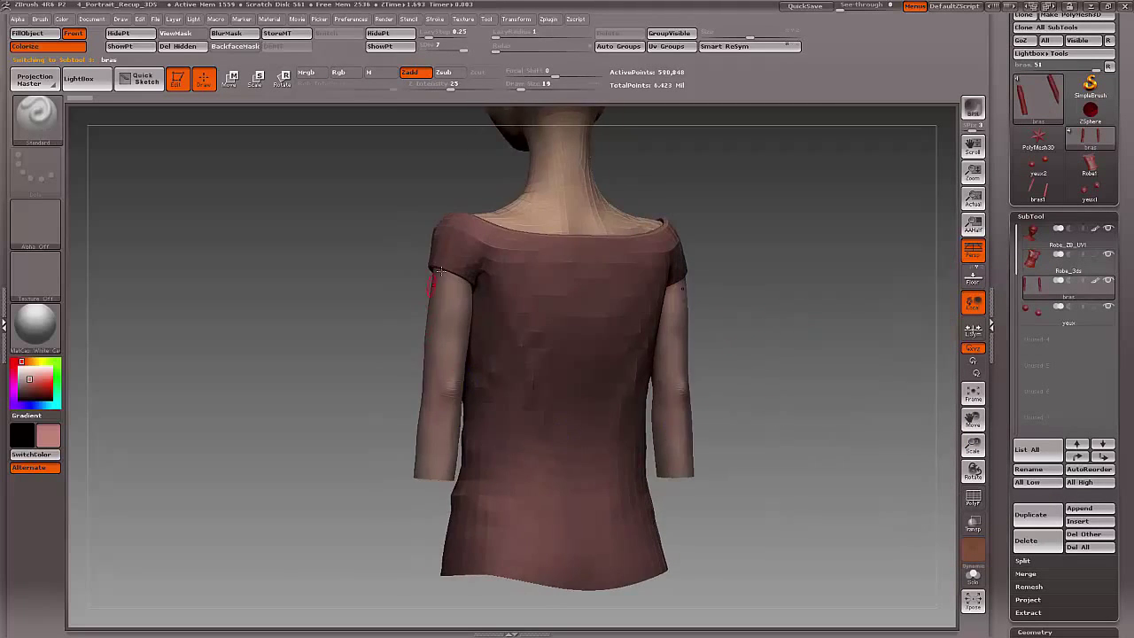
left_click_drag(349, 363, 318, 443)
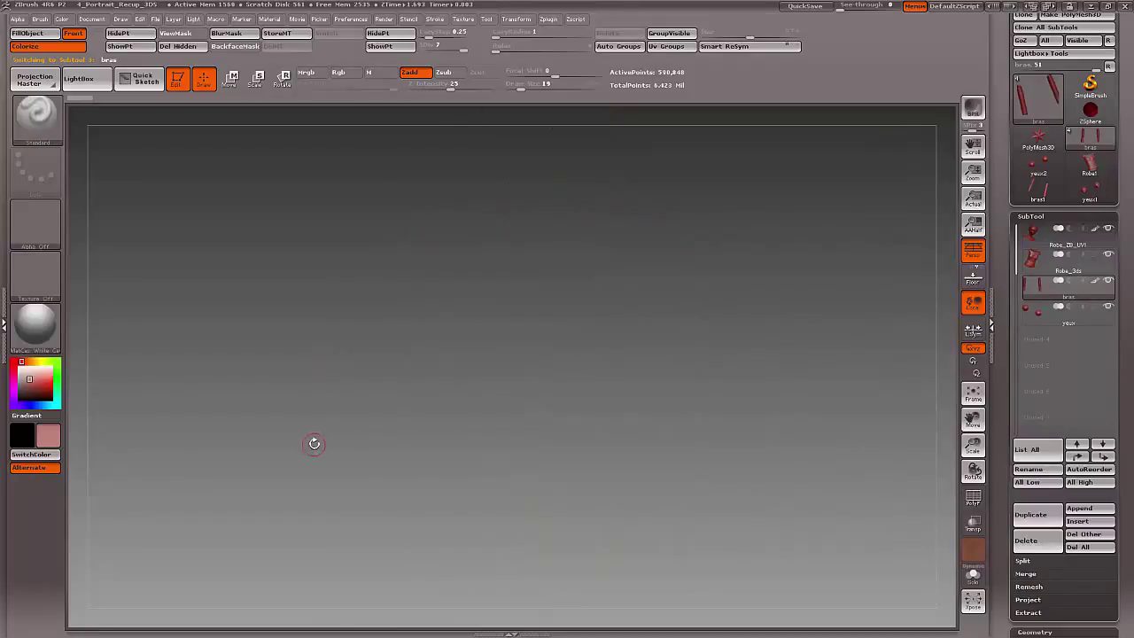
key("f")
key("w")
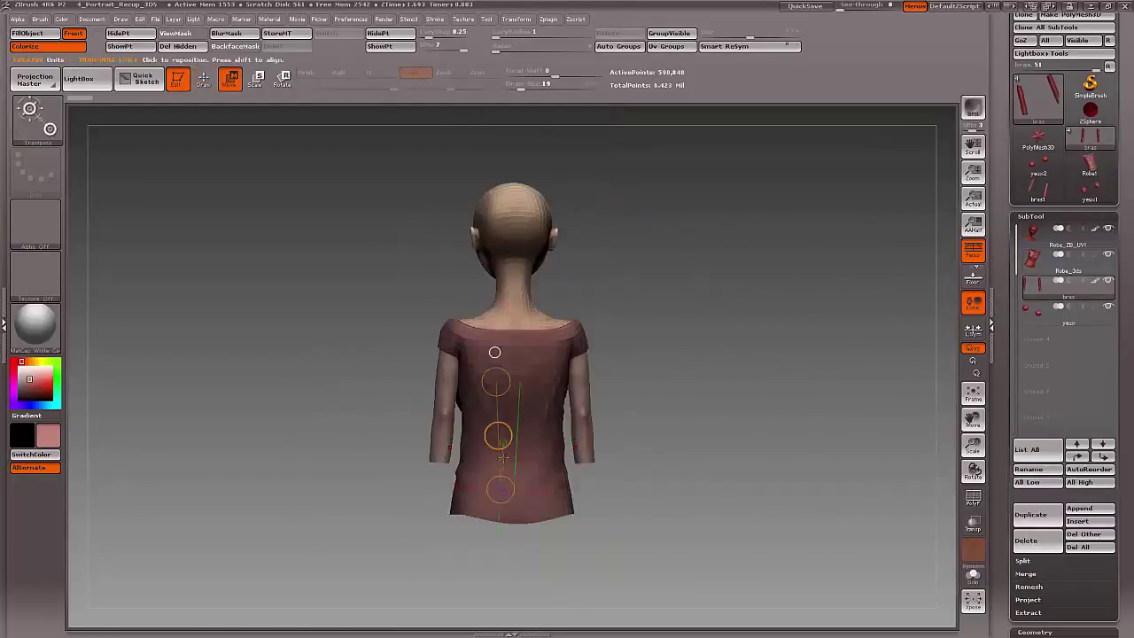
left_click_drag(353, 410, 418, 304, "alt")
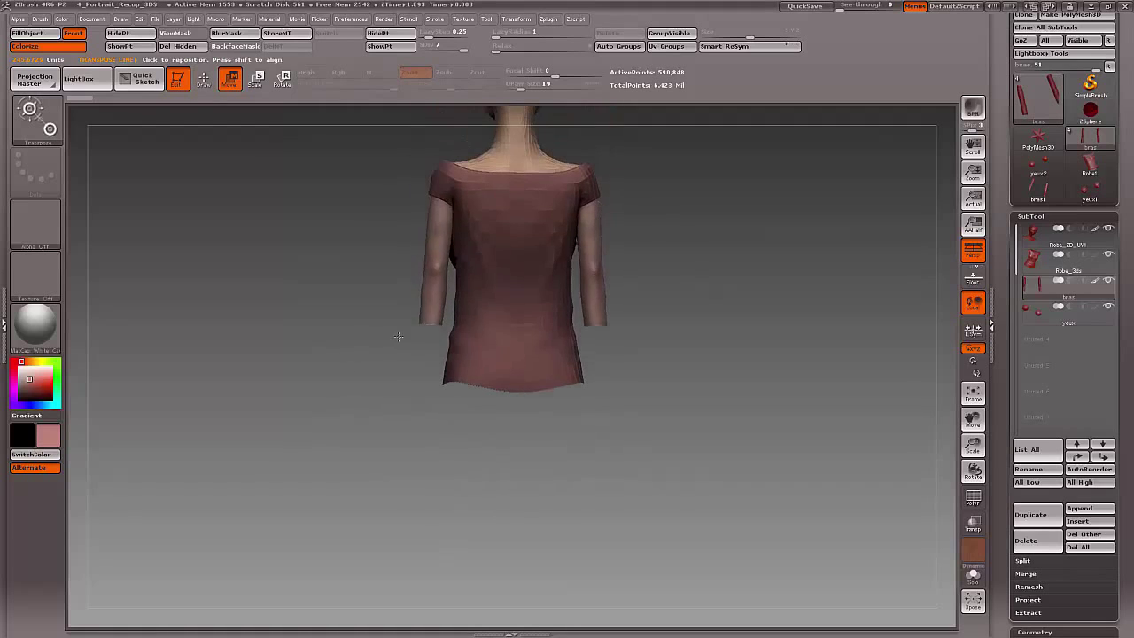
mouse_move(431, 266)
left_mouse_down("alt")
mouse_move(317, 388)
mouse_move(817, 367)
mouse_move(825, 328)
left_mouse_up("alt")
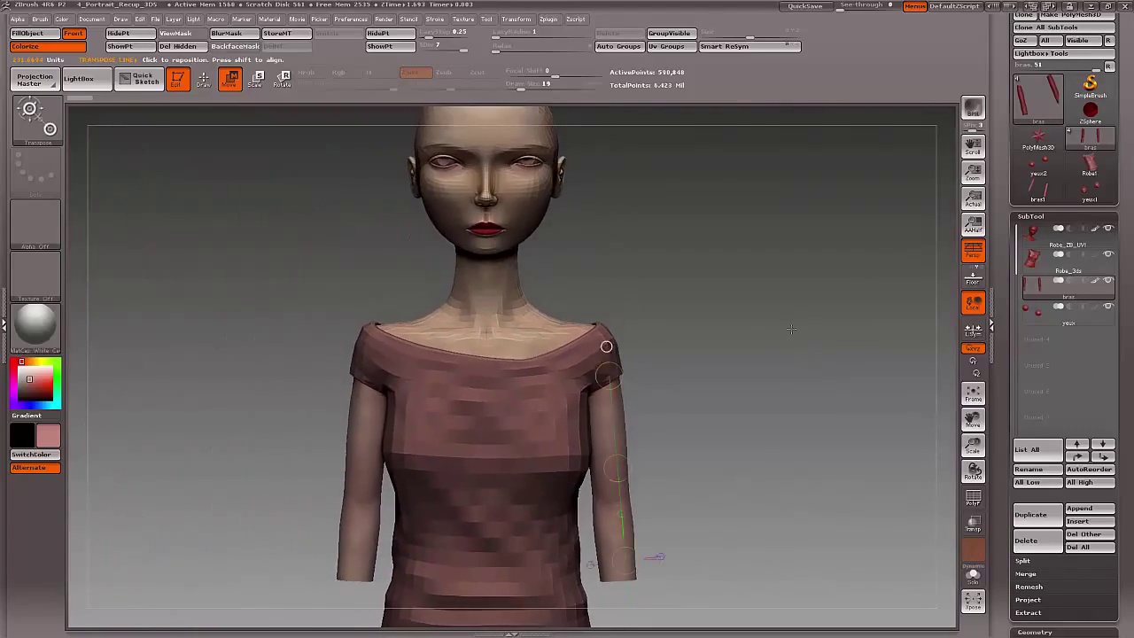